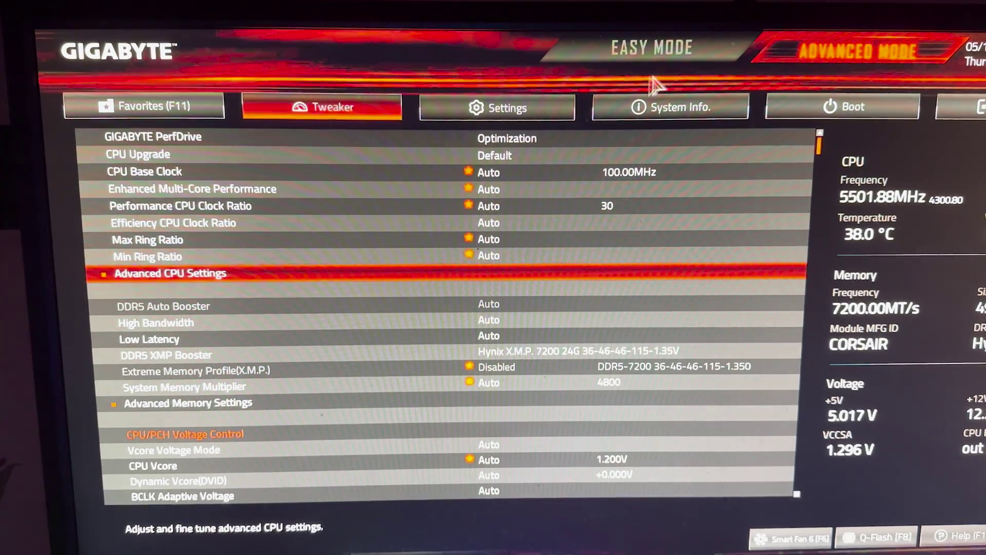
Step: Toggle Easy Mode and back, open Advanced CPU Settings, and move to C-States Control
click(652, 48)
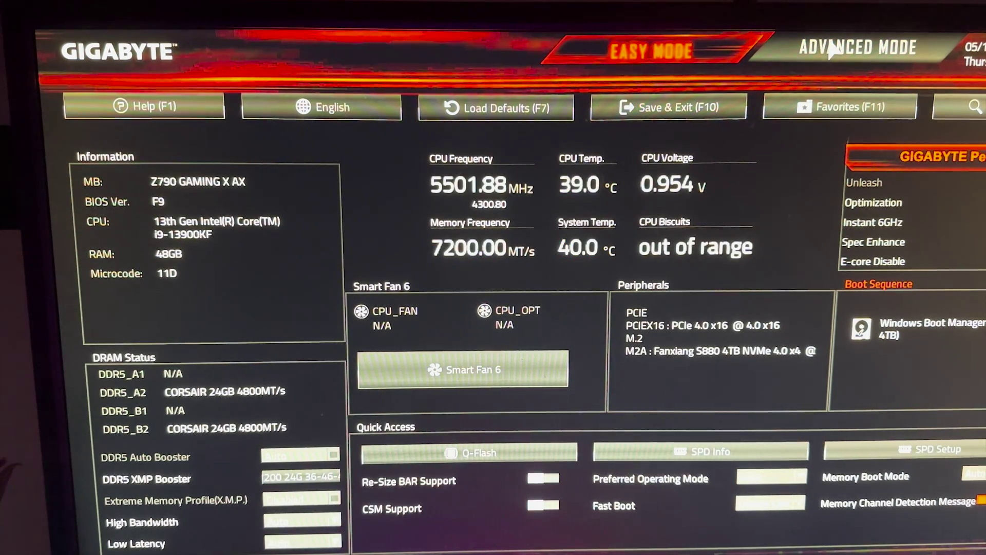
click(858, 47)
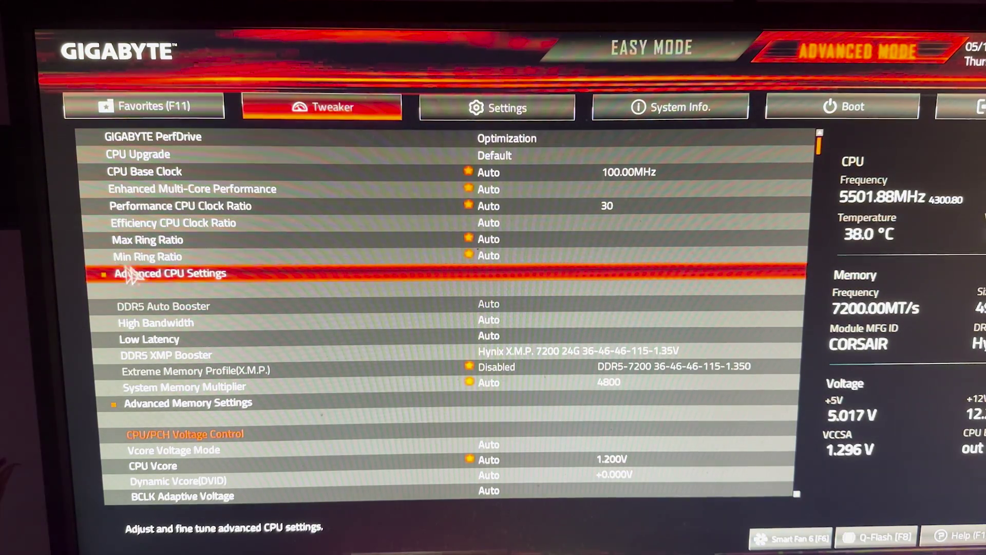
click(256, 280)
scroll(534, 227, down, 5)
key(Up)
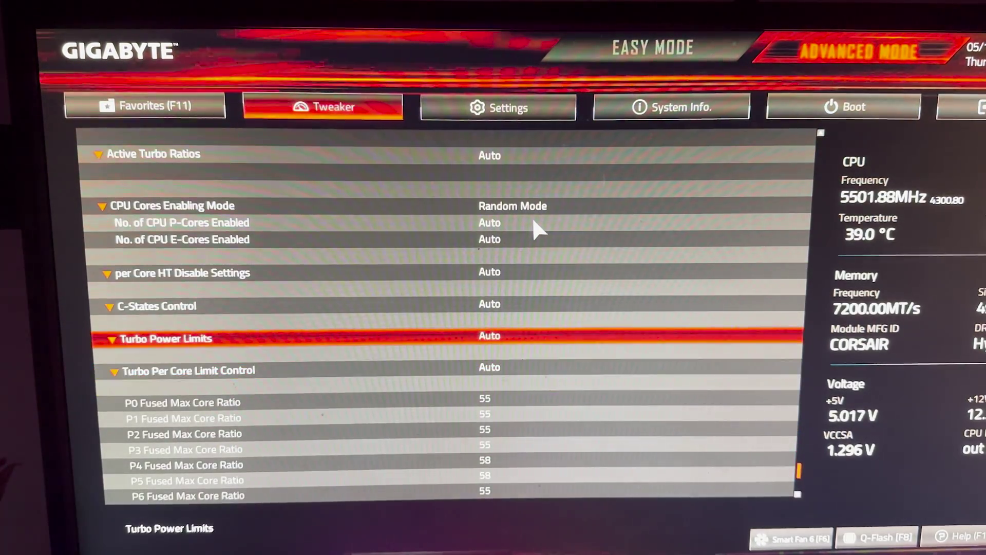
key(Up)
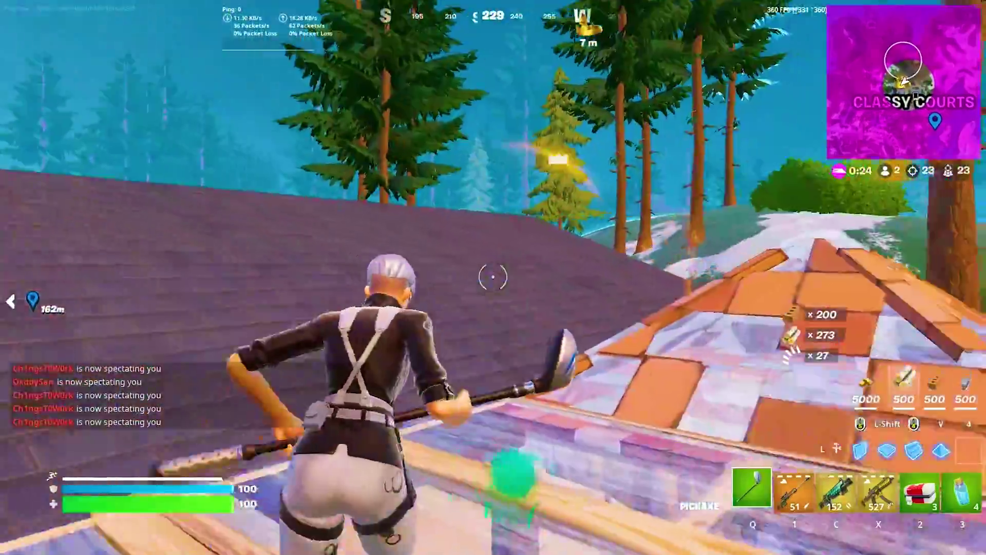
Step: Switch from the pickaxe to the sniper and aim down its sights
key(1)
right_click(493, 277)
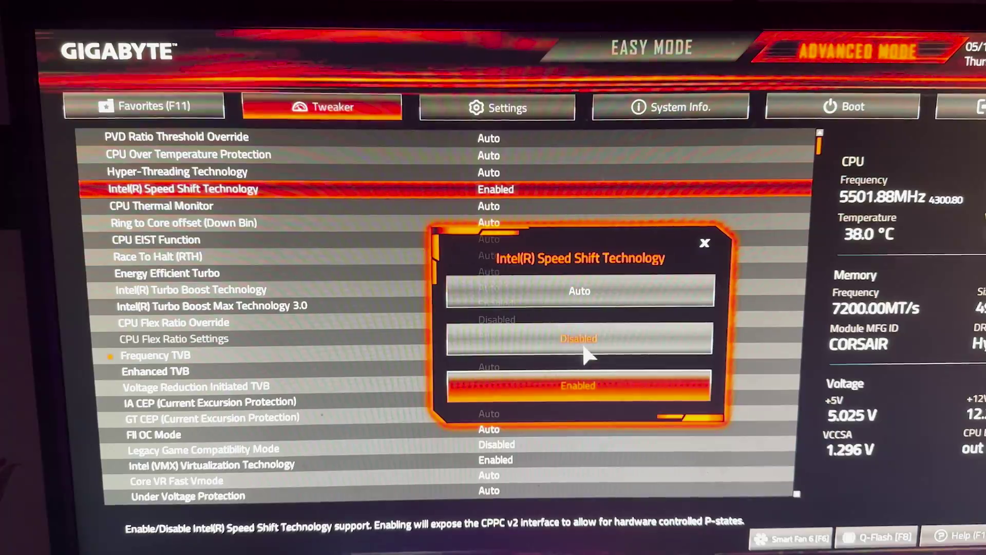
Step: Choose Disabled for Intel(R) Speed Shift Technology
click(580, 341)
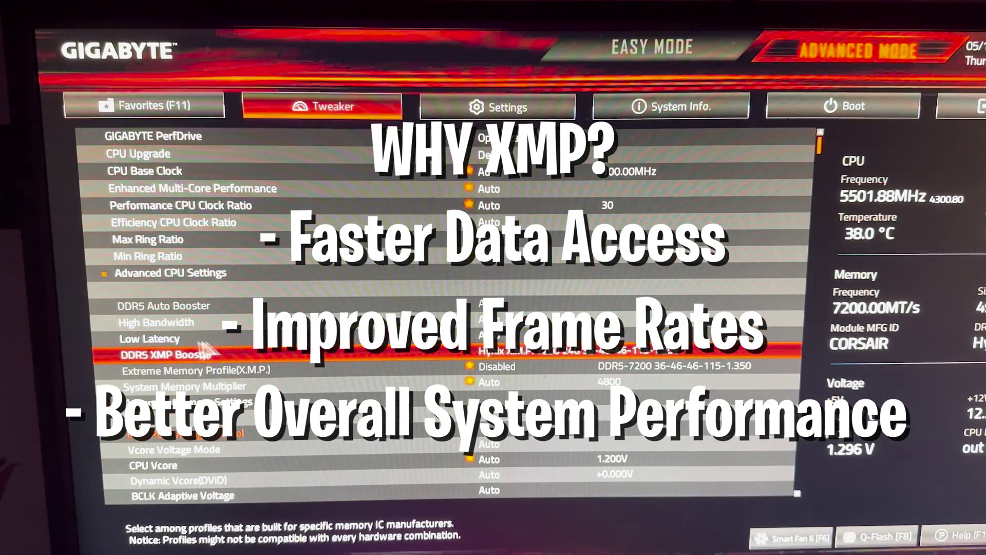
Step: Pick the Hynix X.M.P. 7200 24G 36-46-46-115-1.35V profile from the DDR5 XMP Booster list
click(513, 355)
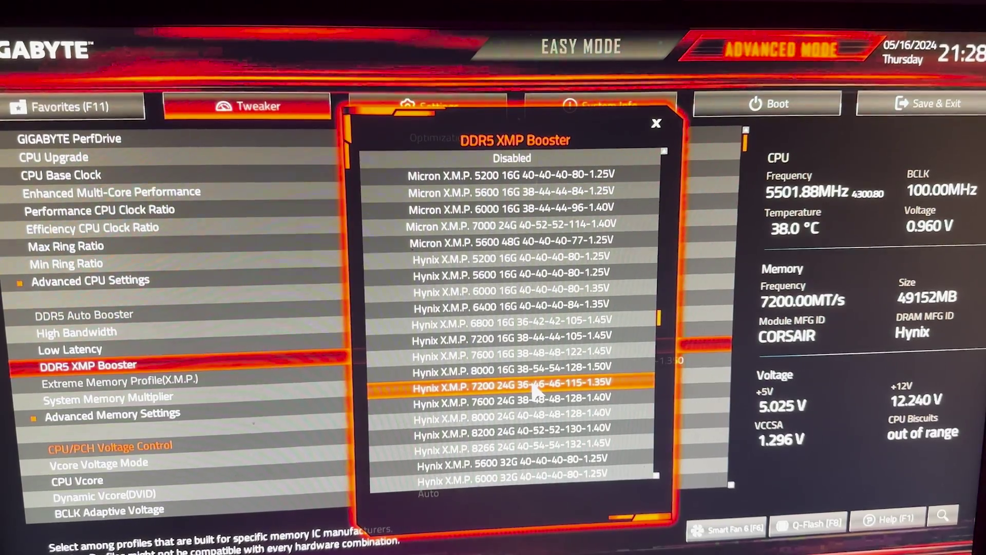
click(533, 387)
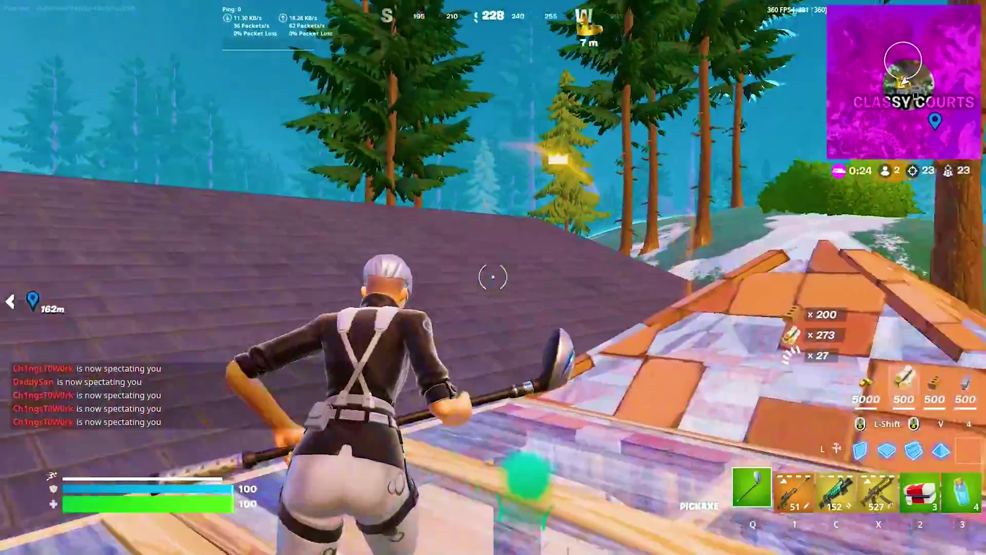
Step: Switch to the rifle, then enter build mode to preview a wall
key(c)
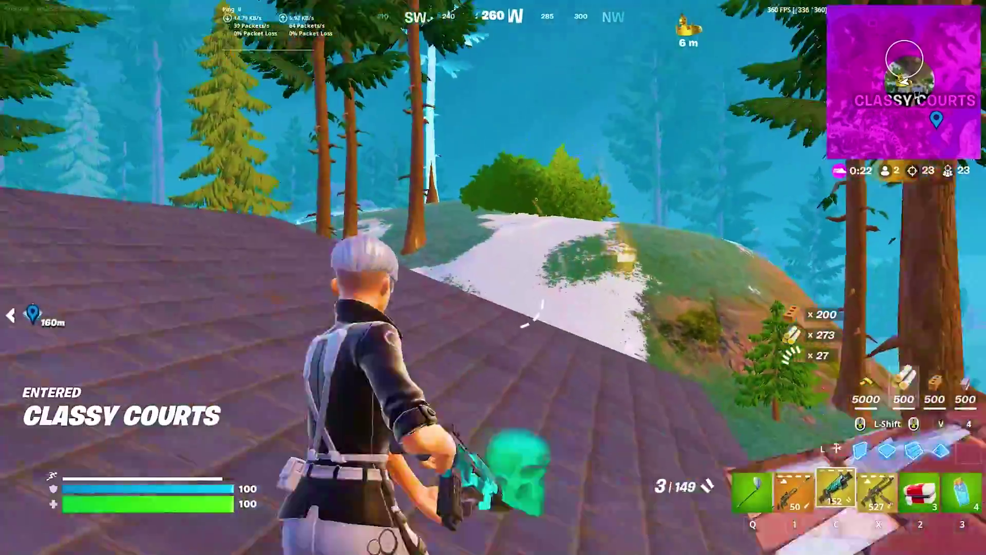
key(q)
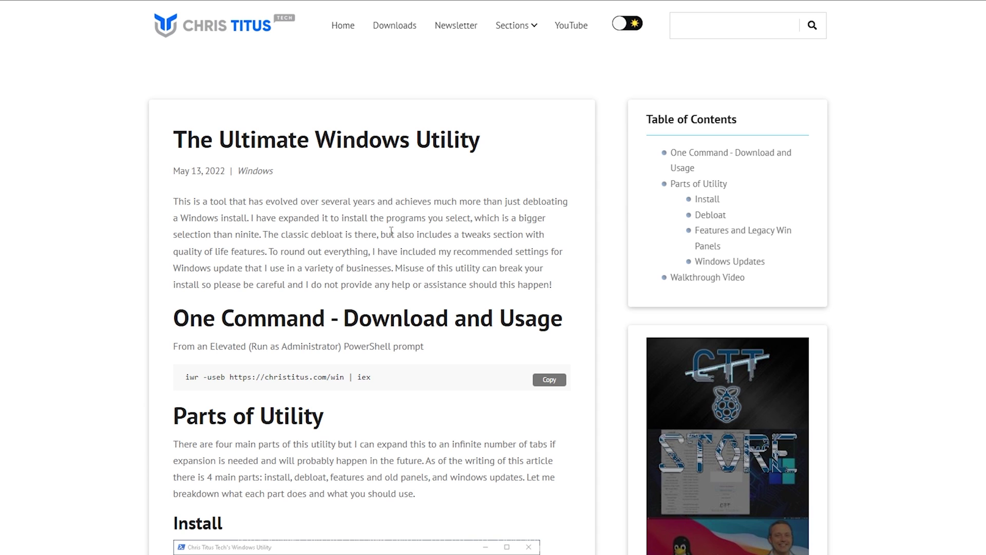
Step: Copy the christitus.com WinUtil command and run it in an administrator PowerShell
click(542, 390)
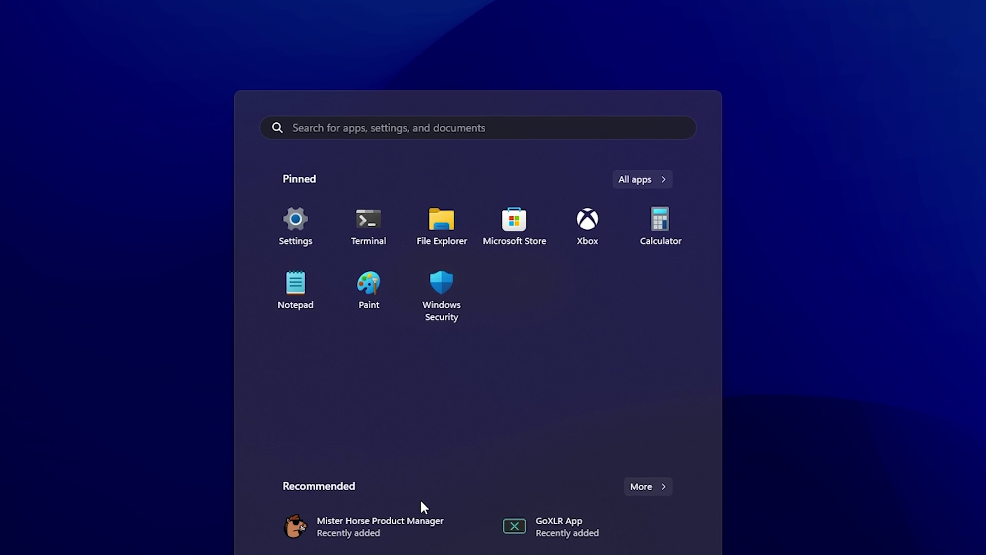
text(powersh)
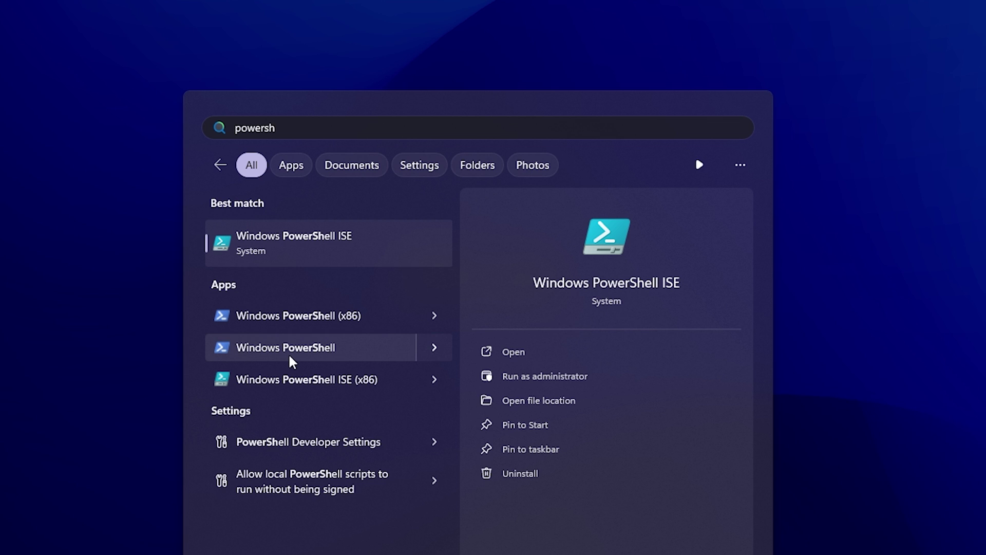
right_click(289, 353)
click(329, 373)
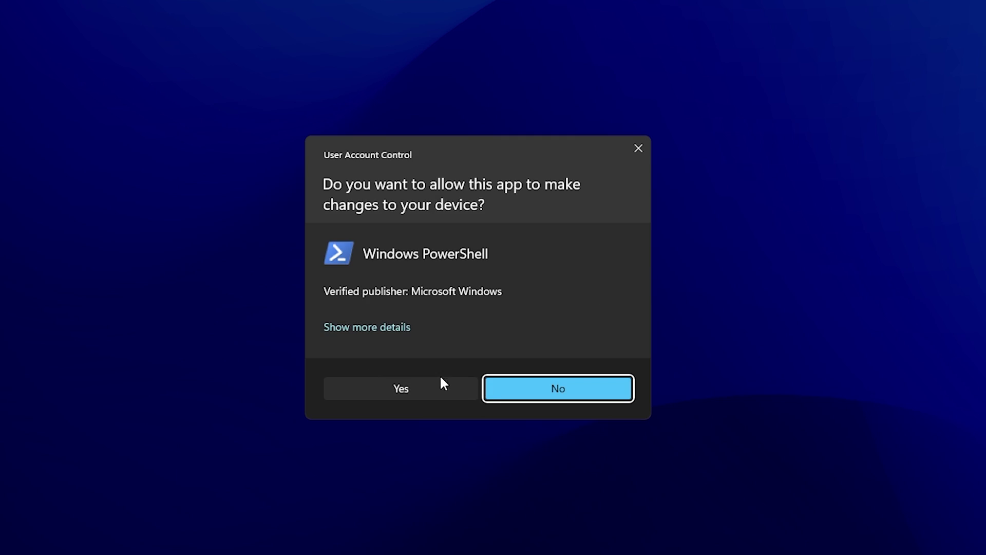
click(404, 386)
right_click(282, 215)
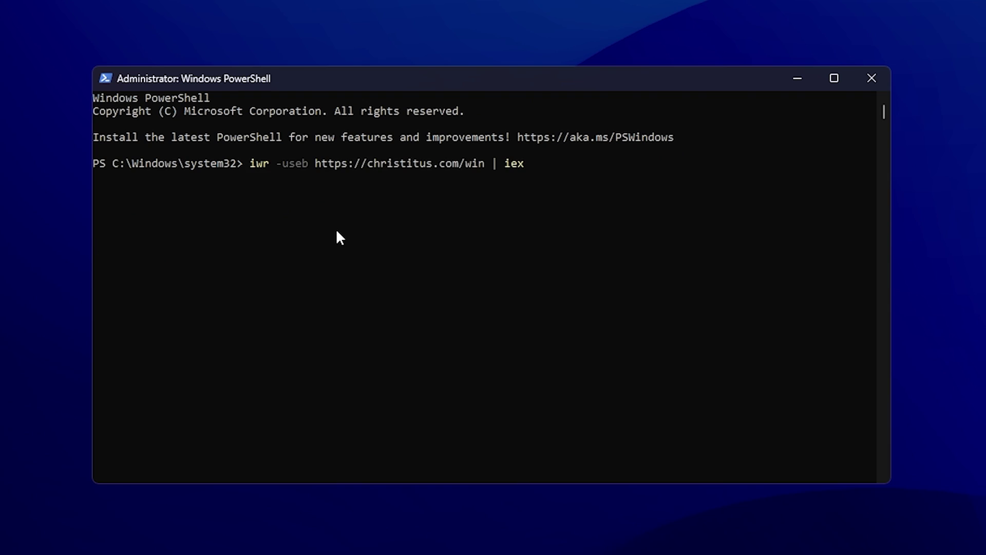
key(Return)
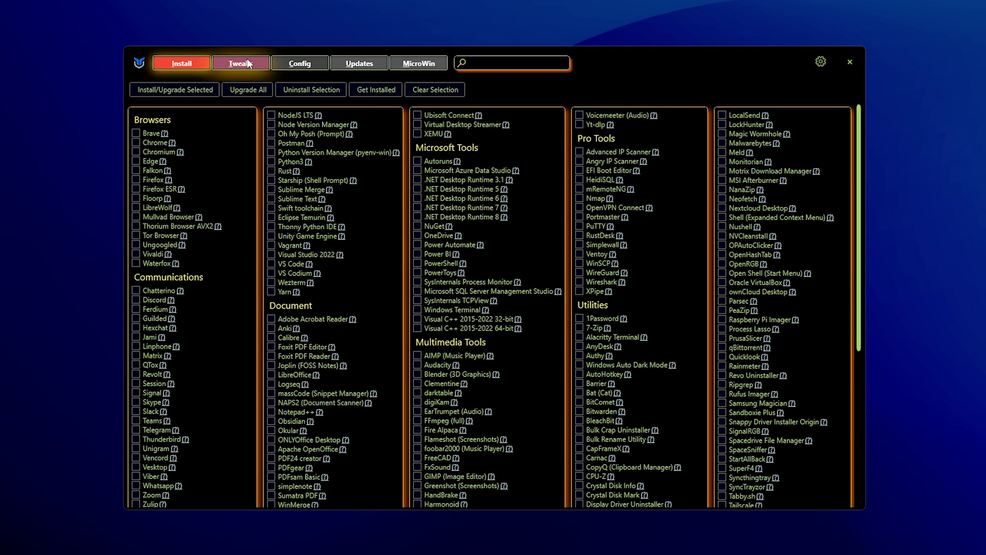
Step: On the Tweaks tab, select the Desktop recommended tweaks and tick Create Restore Point
click(241, 65)
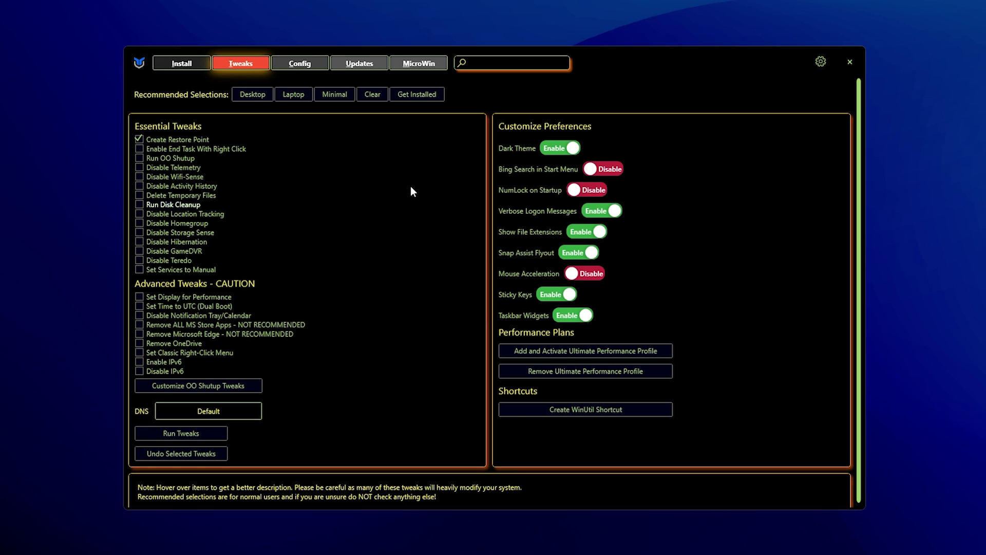
click(284, 94)
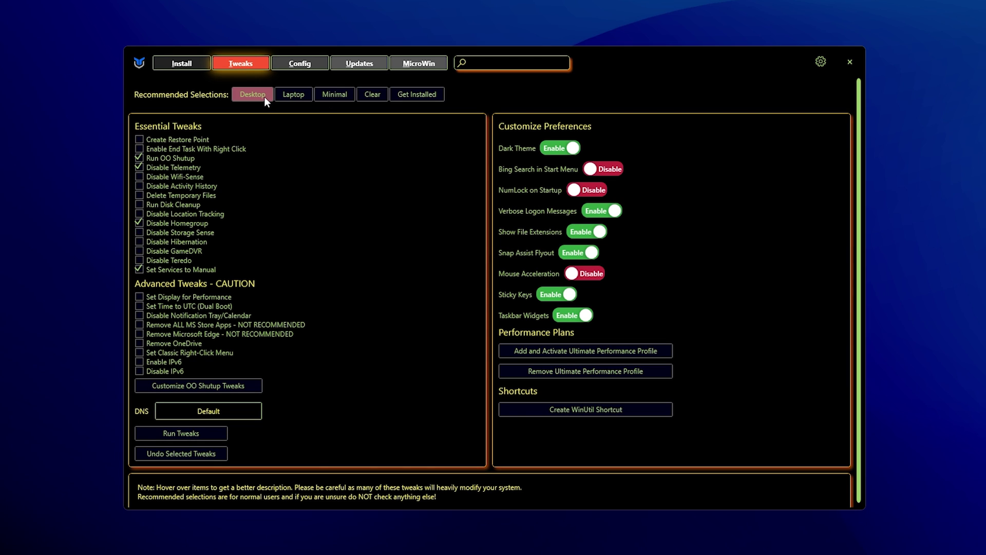
click(263, 96)
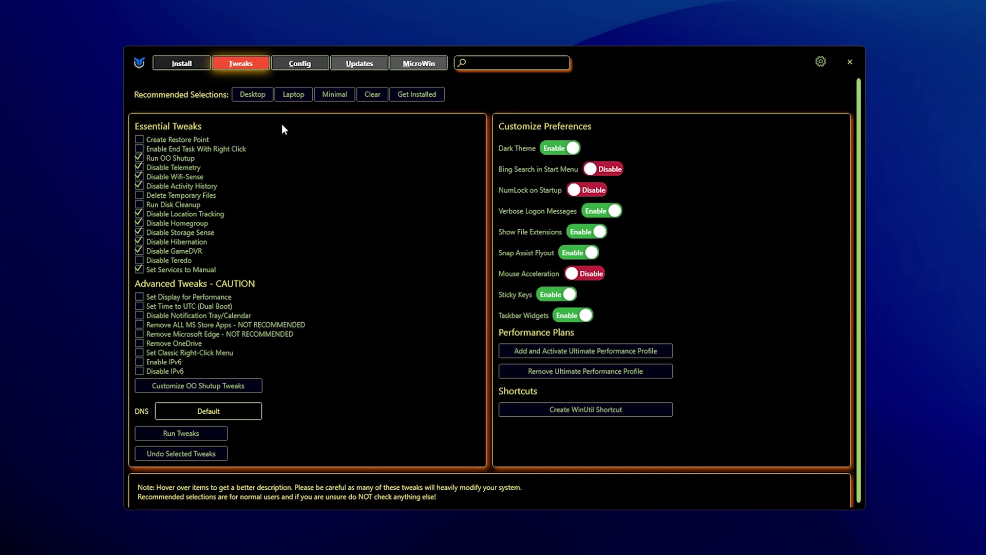
click(139, 139)
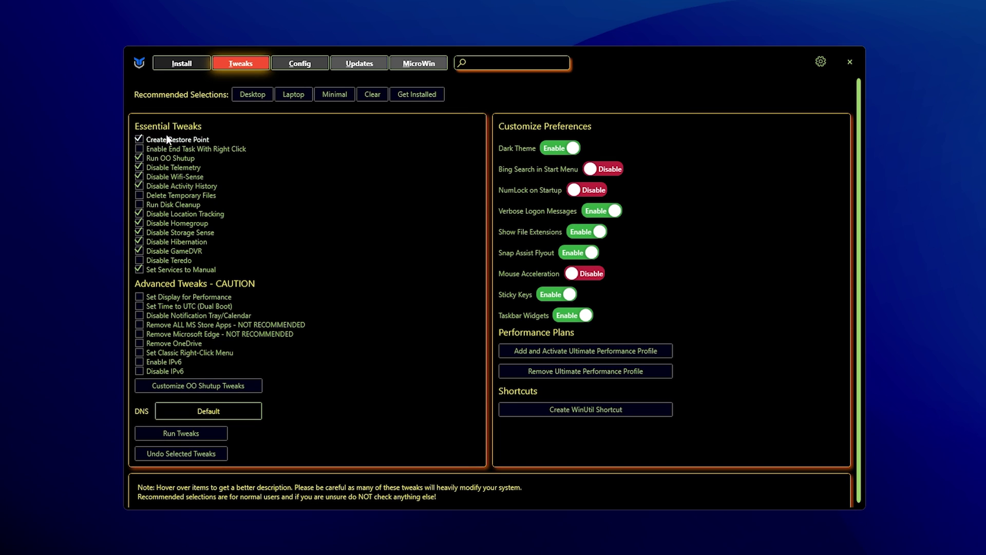
mouse_move(166, 140)
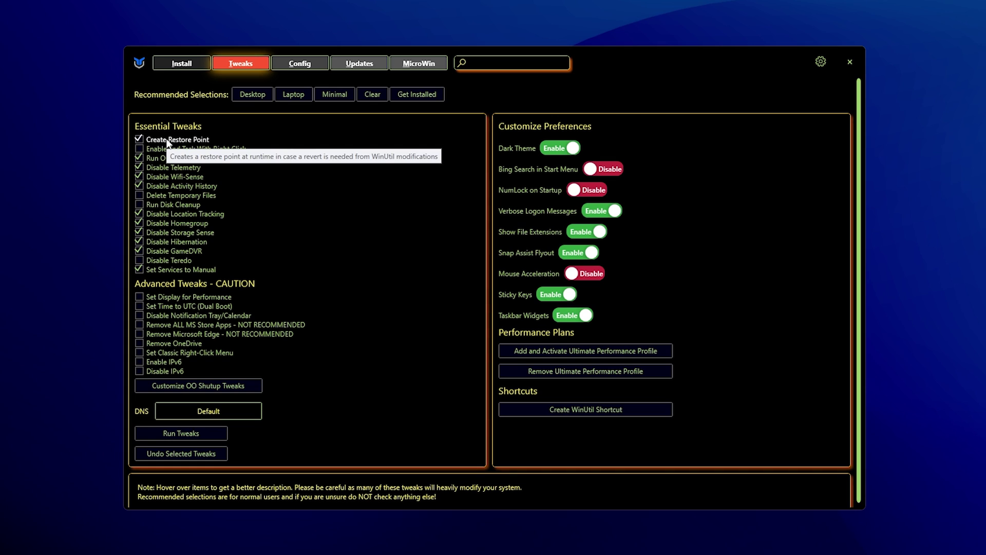
Step: Review and close O&O ShutUp10++, then run the selected tweaks and close WinUtil
click(192, 384)
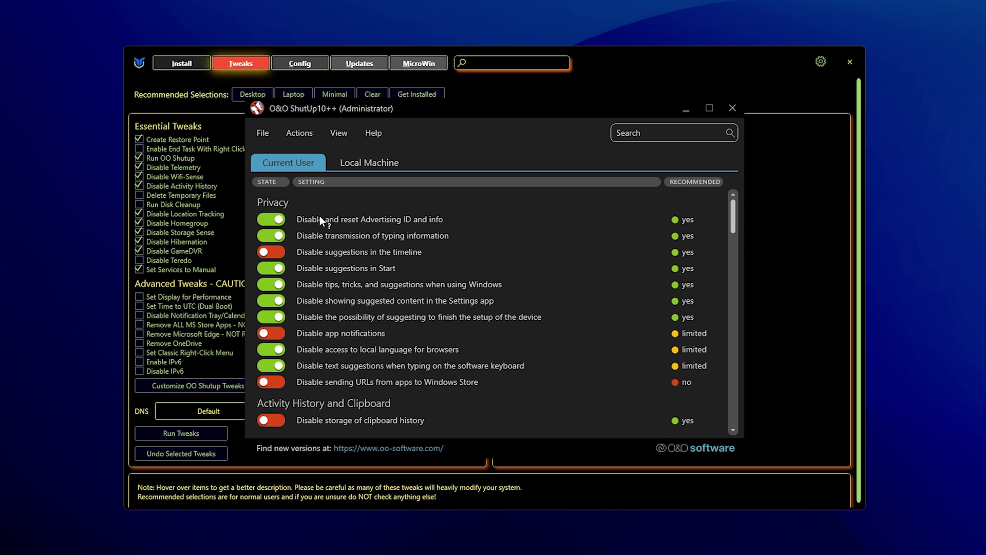
drag(734, 227, 735, 399)
click(733, 108)
click(597, 341)
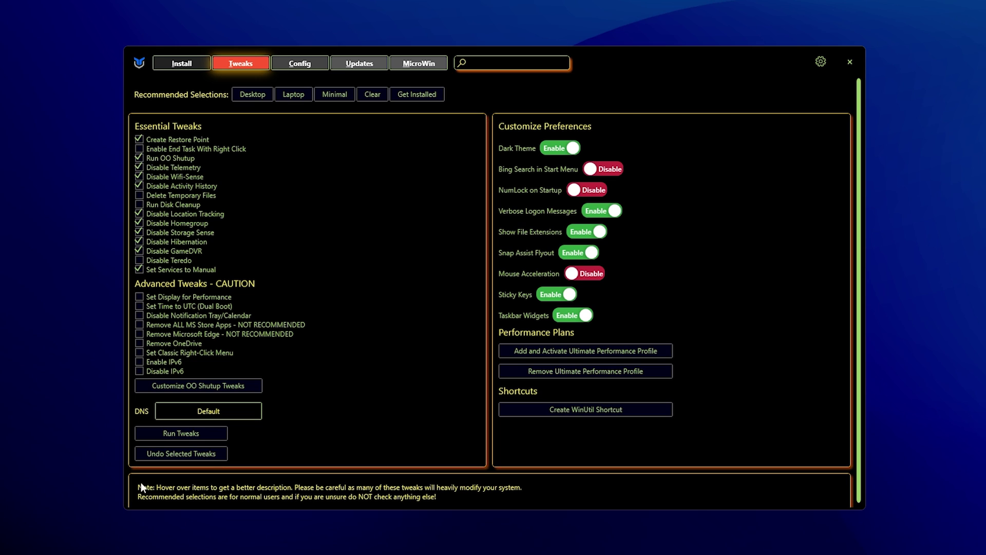
click(177, 434)
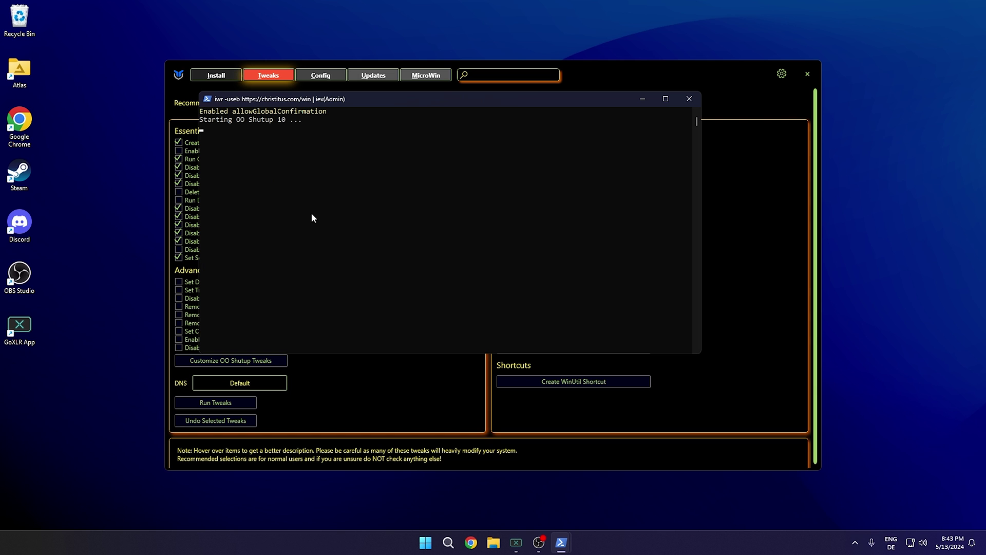
click(690, 99)
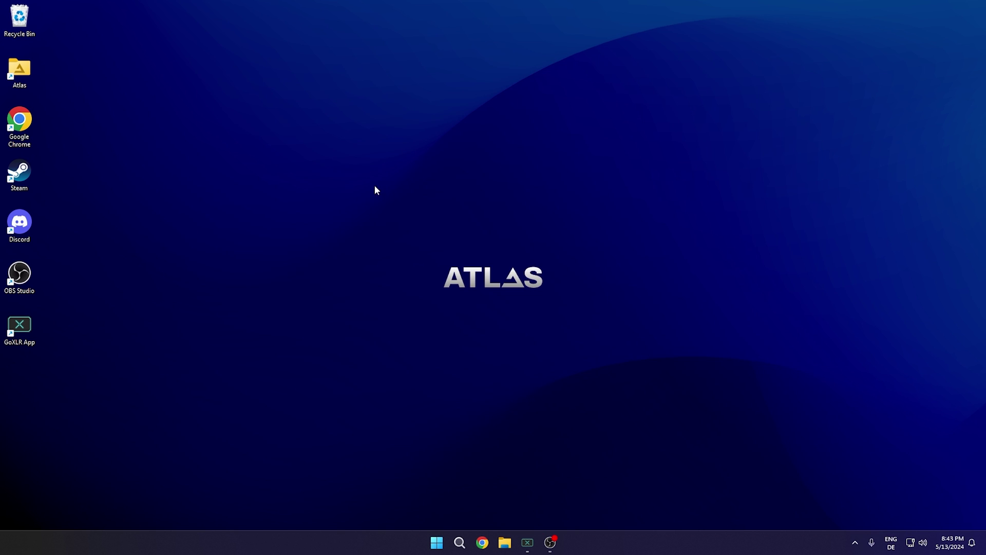
Step: Launch Services as administrator from Start search, maximize it, and scroll the service list
drag(374, 190, 594, 324)
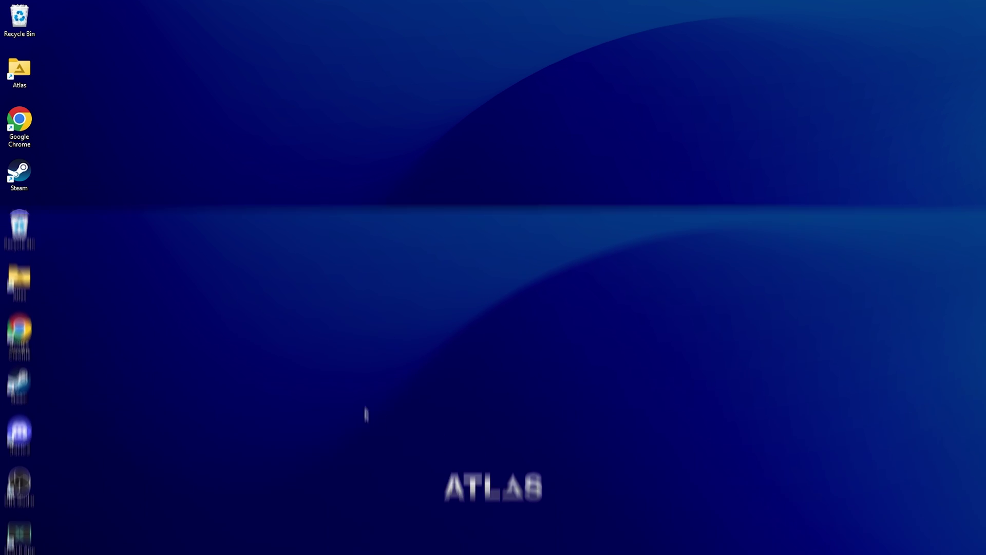
key(super)
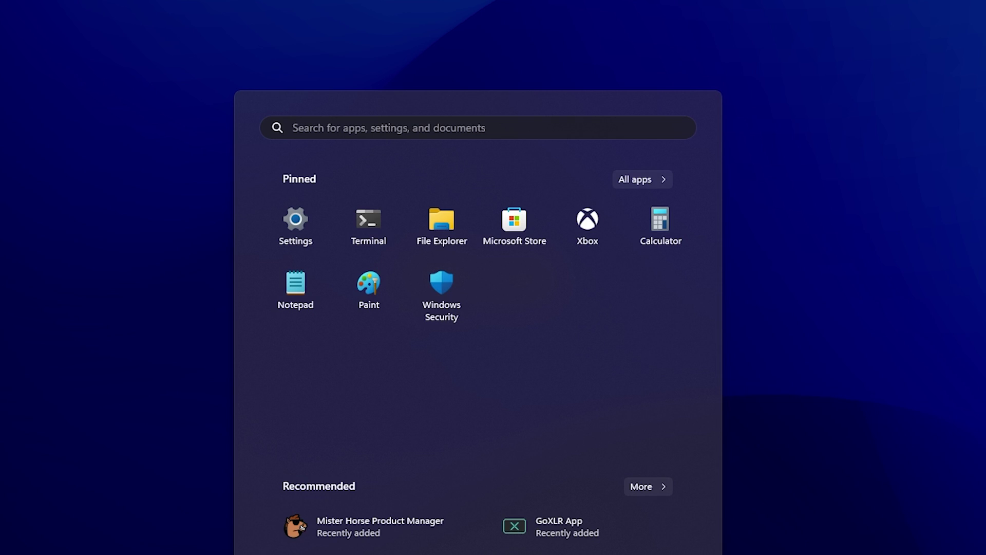
text(services)
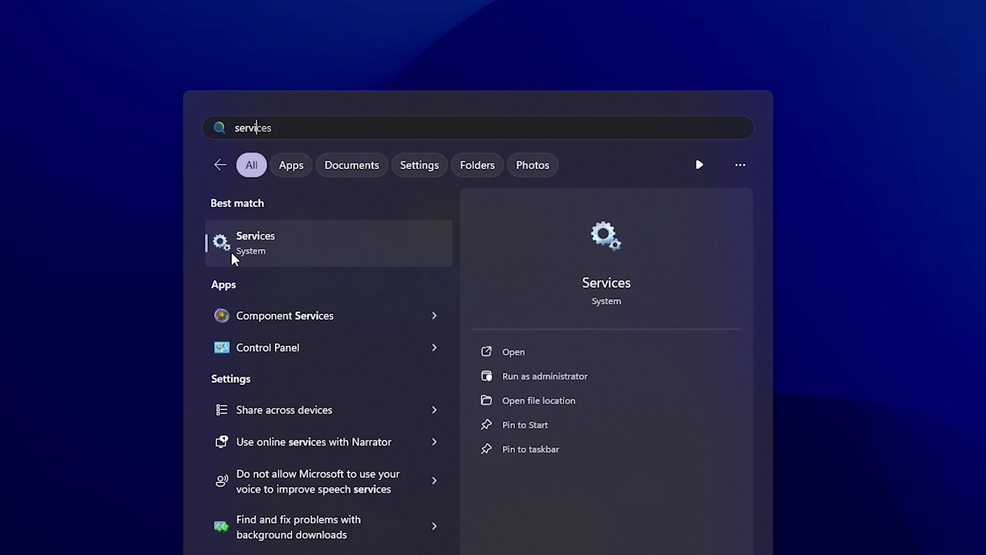
right_click(255, 249)
click(286, 266)
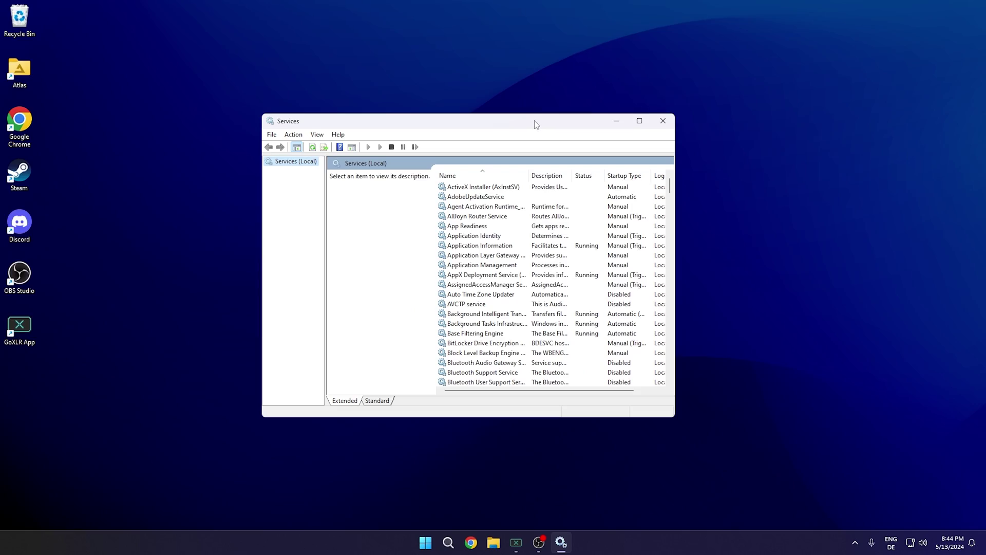
double_click(533, 124)
scroll(261, 131, down, 1)
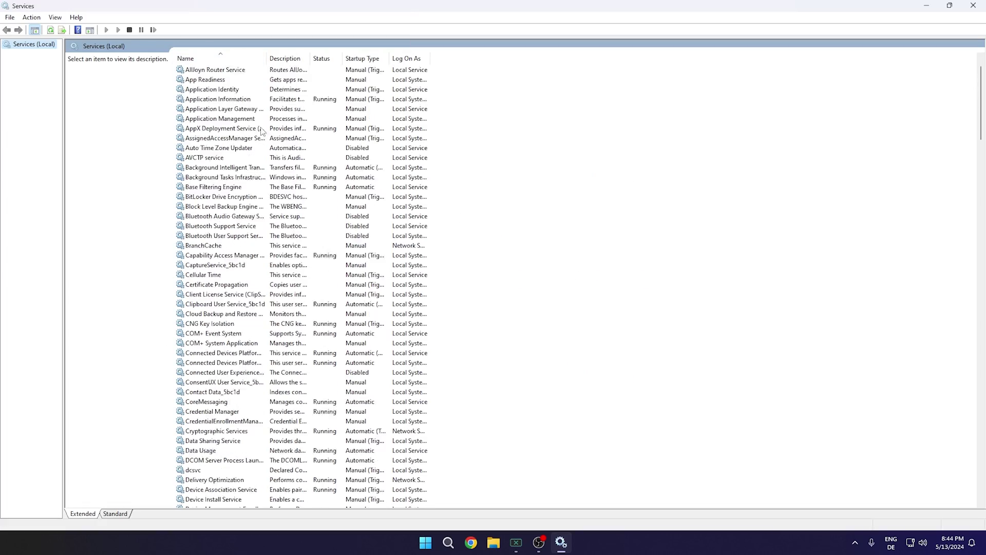
scroll(262, 131, down, 20)
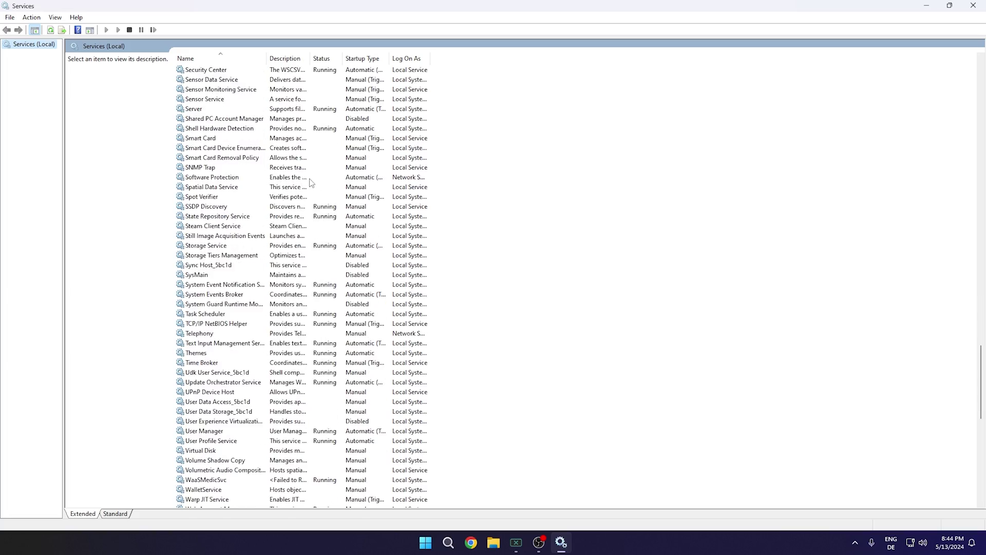
scroll(310, 182, up, 20)
scroll(302, 234, down, 20)
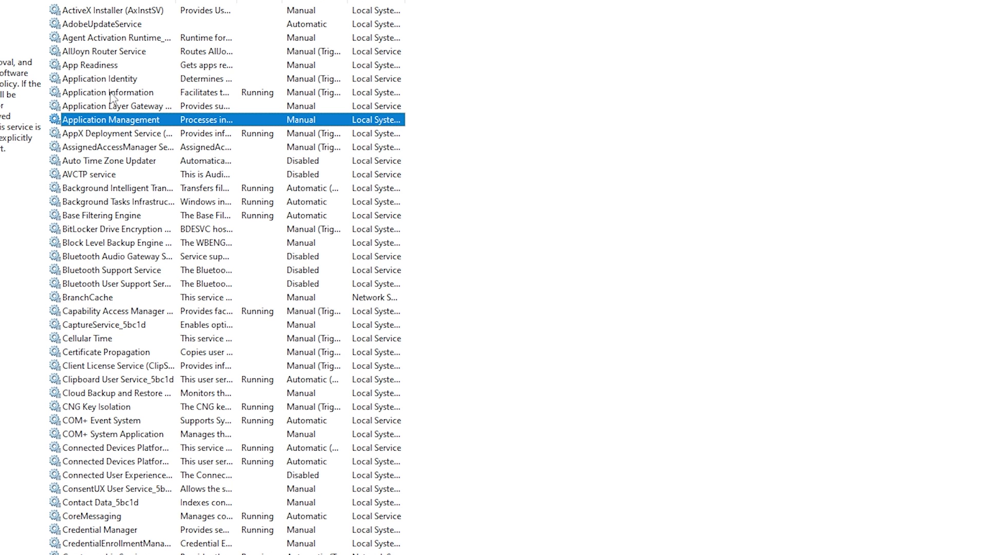
Step: Set the AVCTP, BitLocker Drive Encryption and telemetry services to Disabled startup
click(83, 176)
double_click(129, 179)
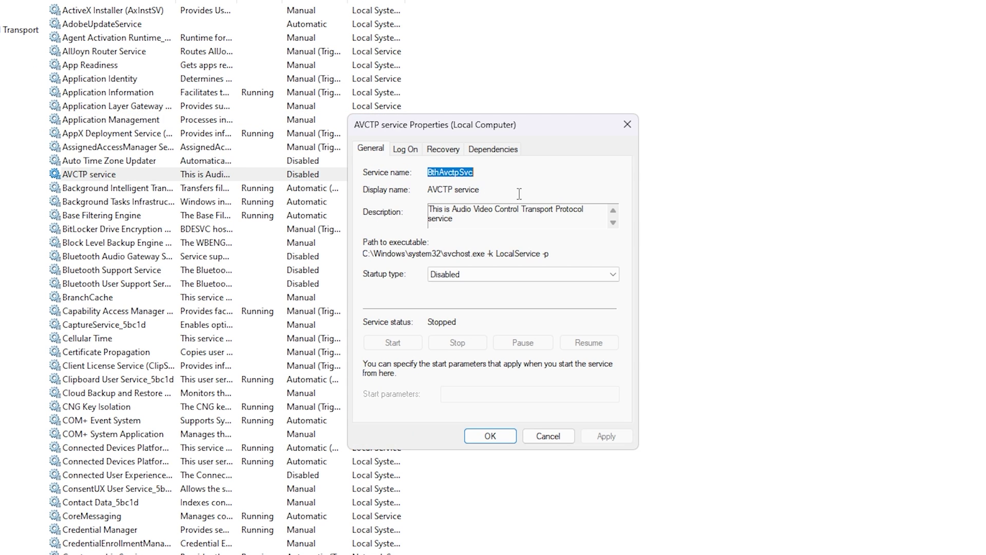
click(484, 276)
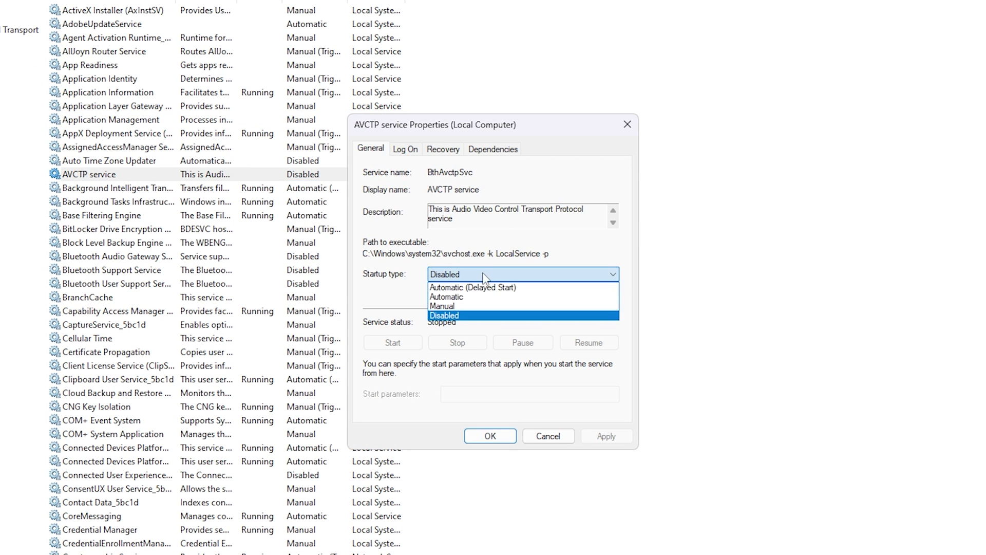
click(454, 316)
click(490, 436)
double_click(118, 229)
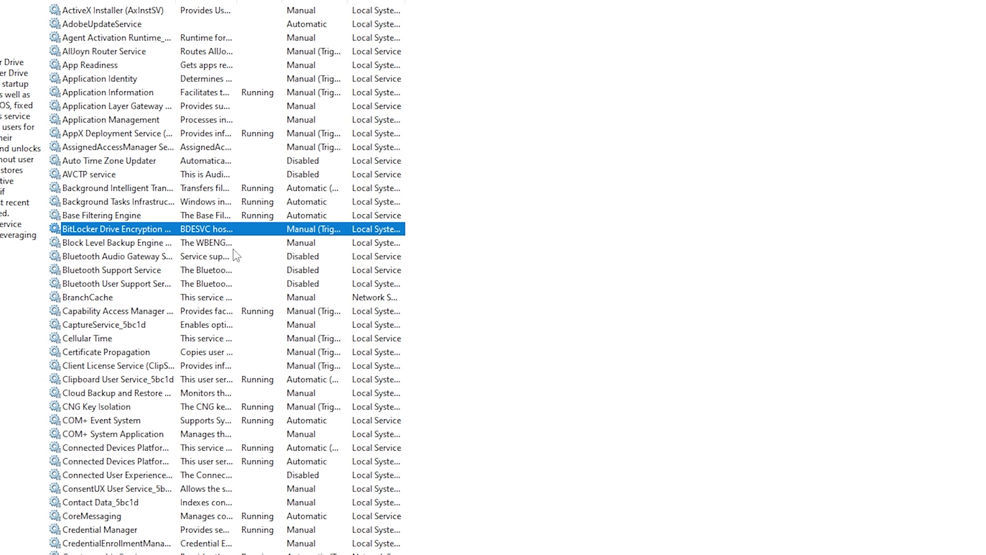
click(462, 276)
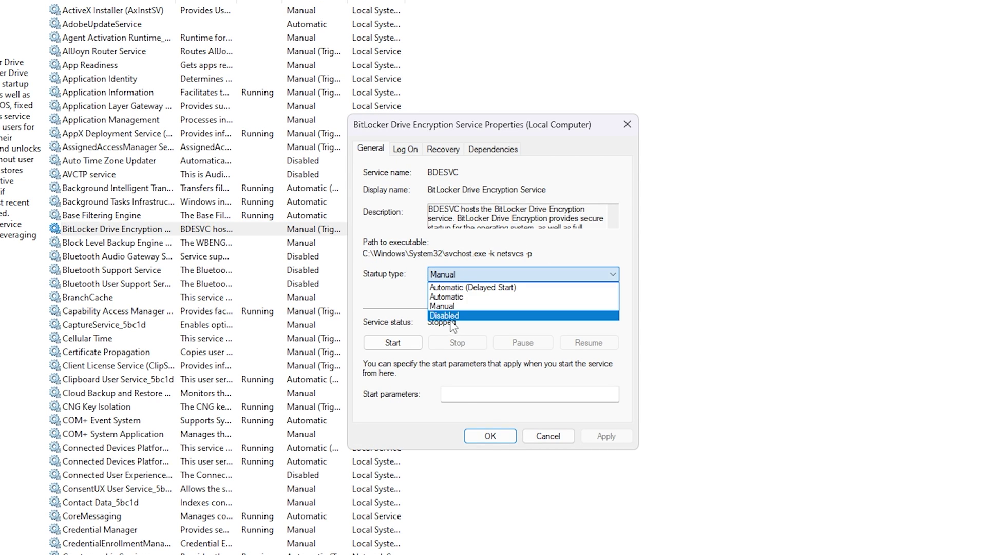
click(454, 316)
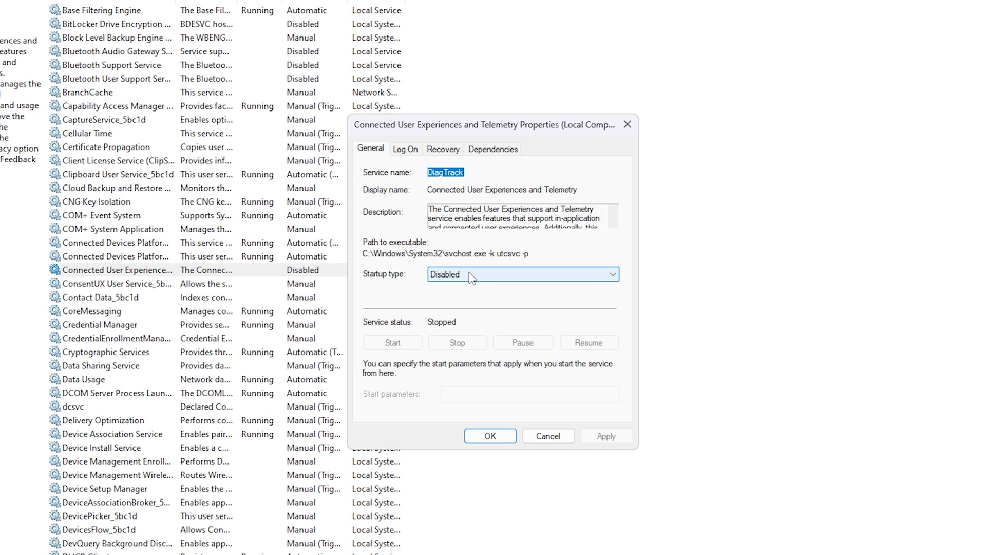
click(488, 436)
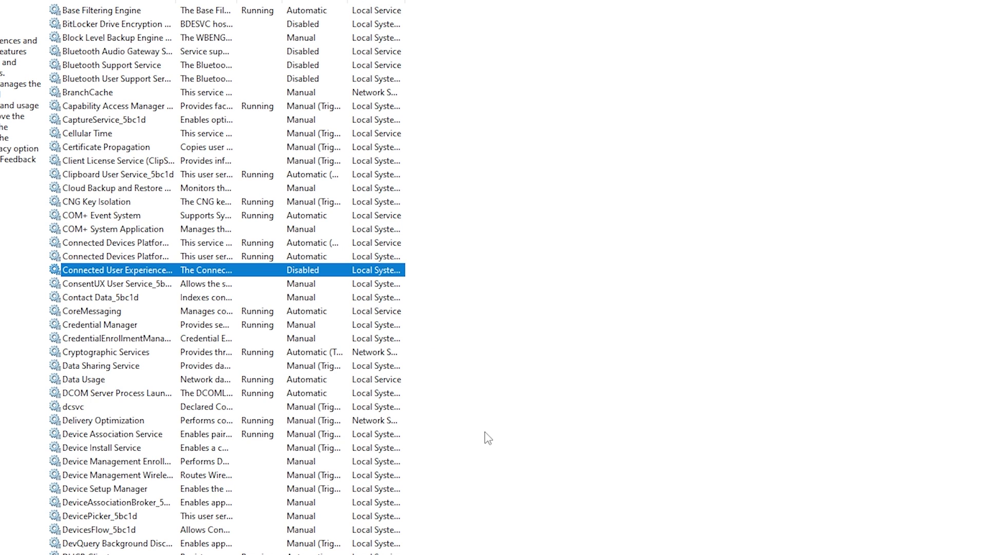
Step: Check that Distributed Link Tracking Client and Downloaded Maps Manager stay Disabled
scroll(108, 260, down, 10)
click(108, 259)
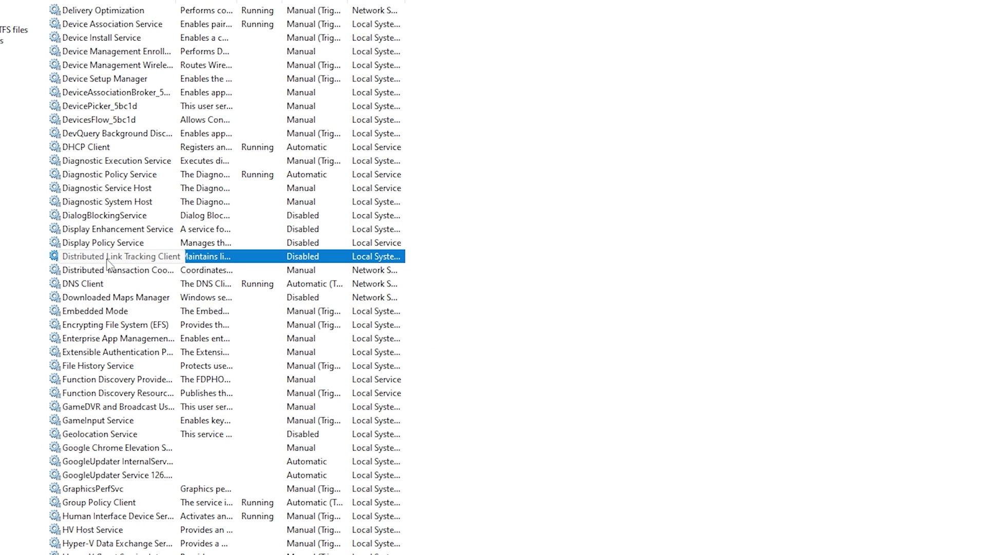
double_click(107, 260)
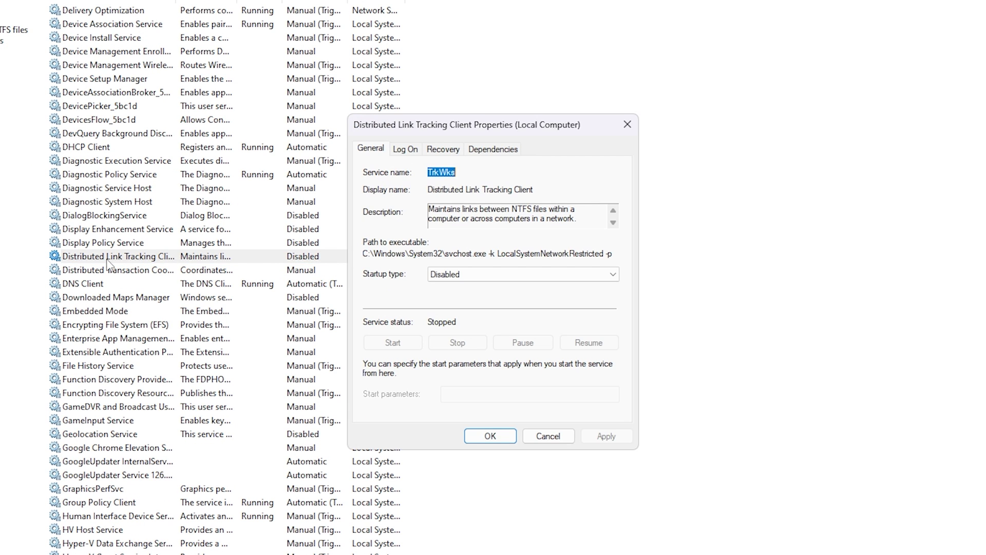
click(490, 436)
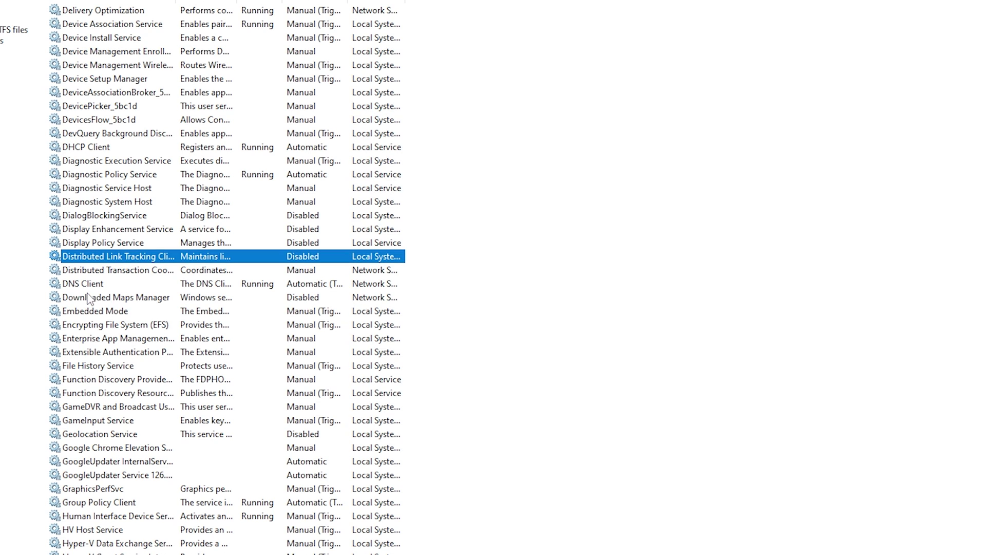
click(155, 301)
double_click(145, 302)
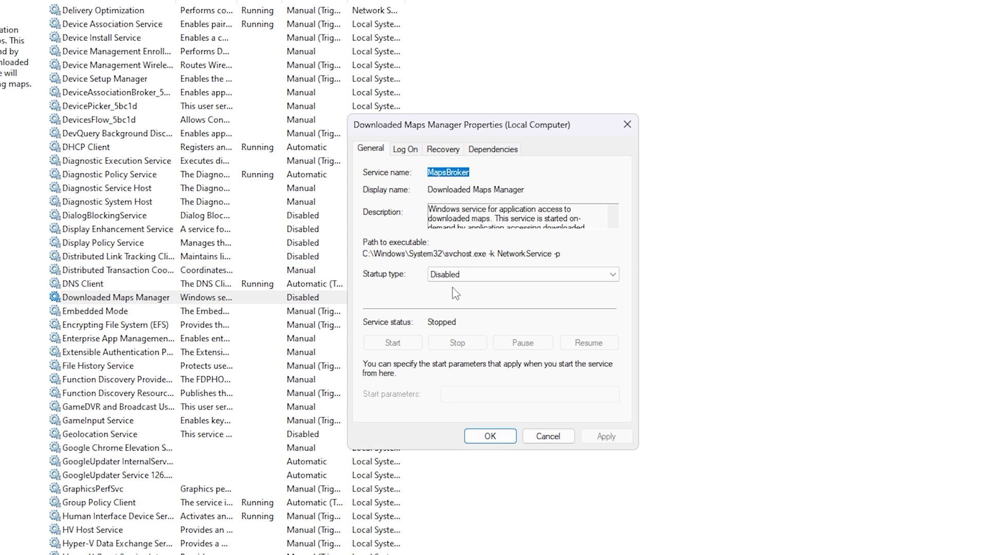
click(488, 436)
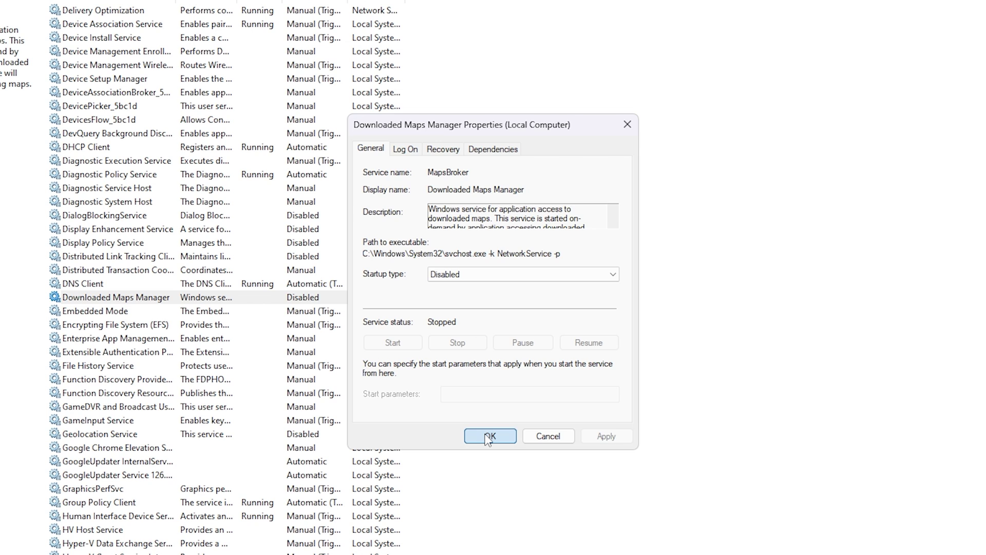
Step: Set Internet Connection Sharing (ICS) startup to Disabled and apply it
scroll(111, 141, down, 13)
click(110, 134)
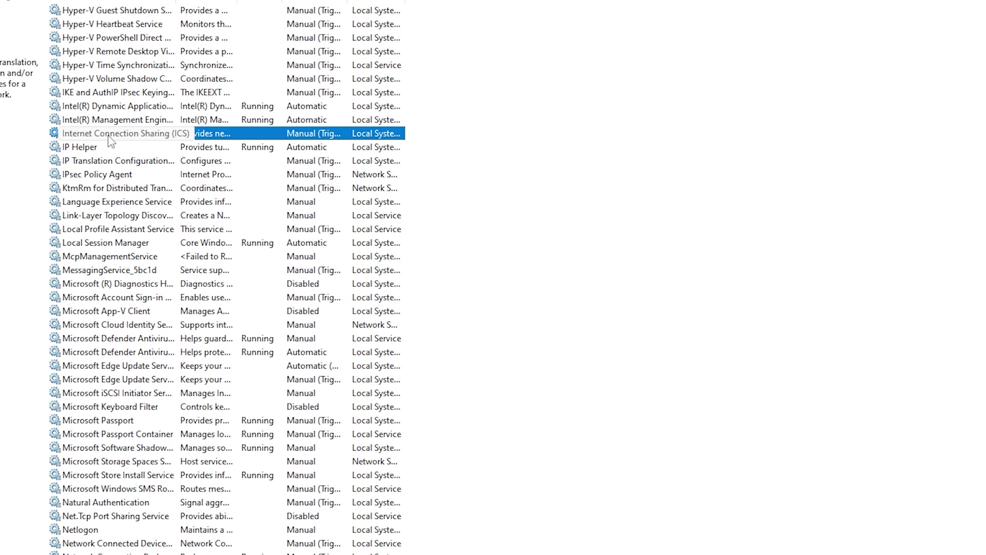
double_click(110, 135)
click(493, 274)
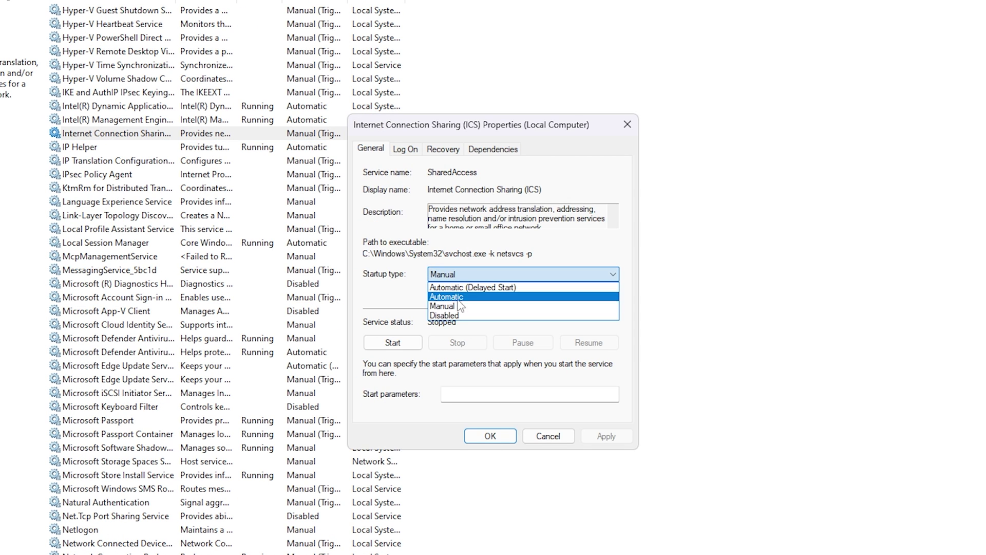
click(452, 317)
click(606, 437)
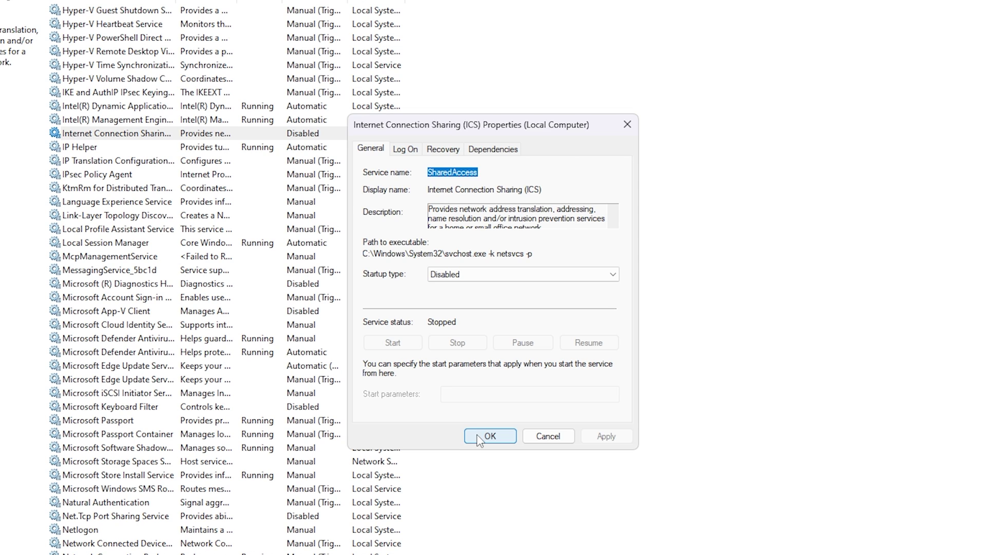
click(477, 434)
Step: Set Netlogon startup to Disabled and apply it
scroll(91, 289, down, 6)
click(92, 287)
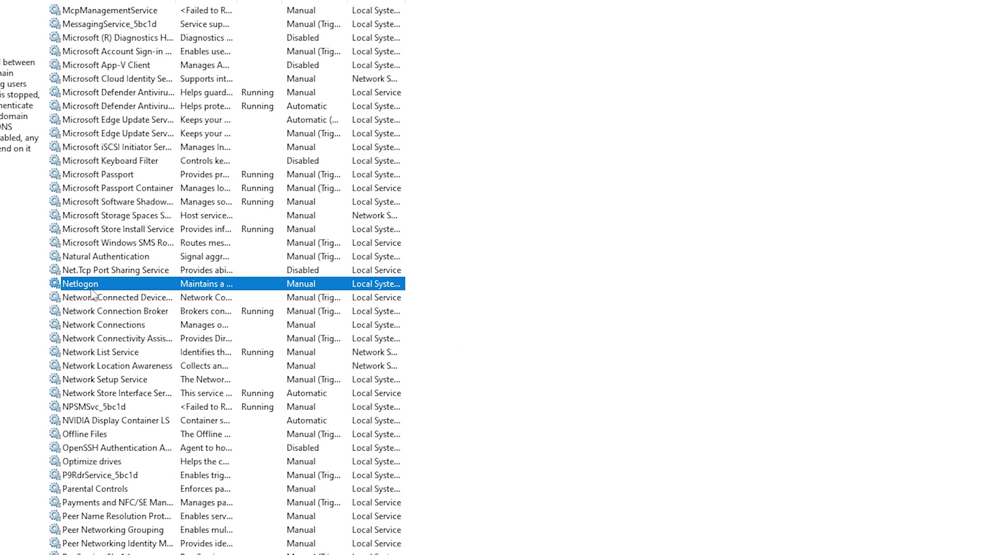
double_click(92, 292)
click(463, 275)
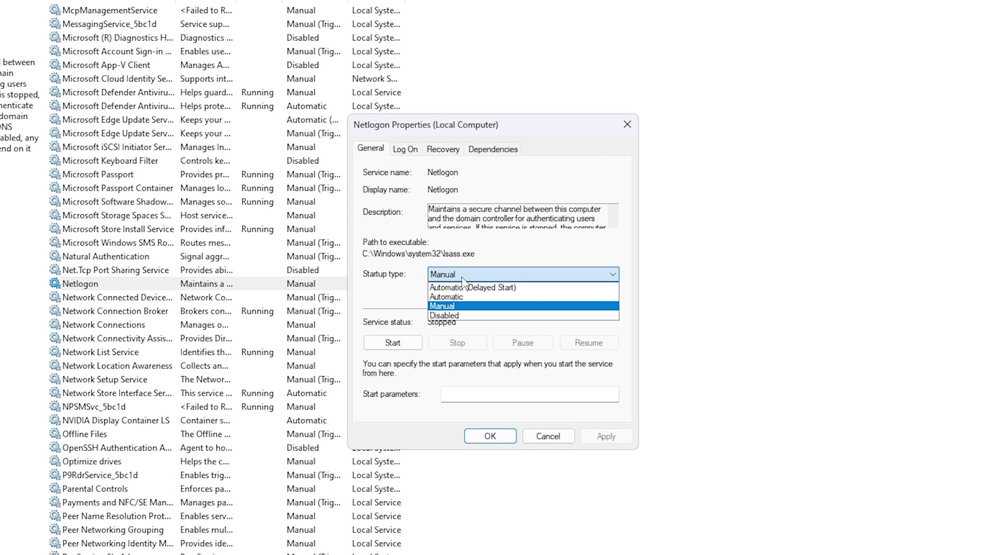
click(447, 315)
click(606, 436)
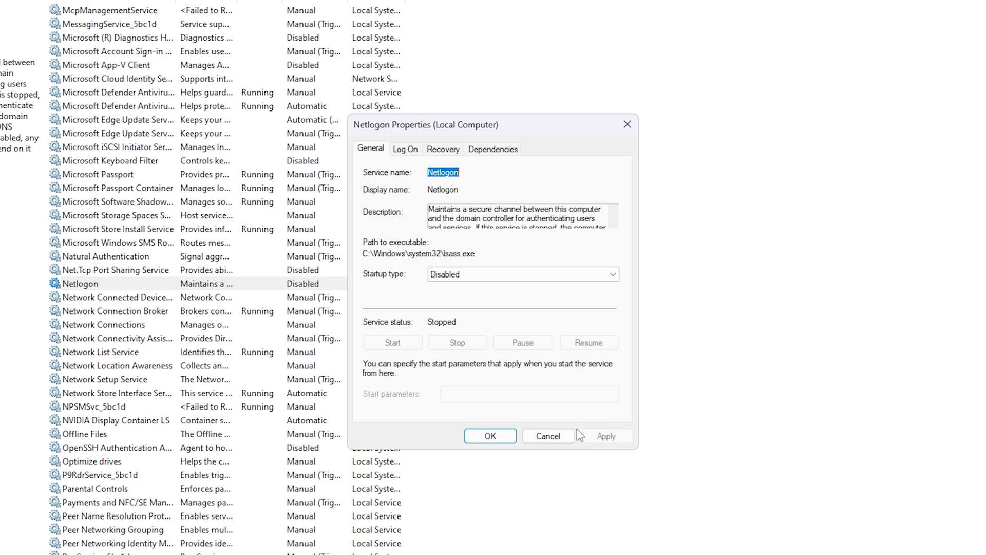
click(502, 437)
Step: Set Parental Controls startup to Disabled and apply it
scroll(411, 421, down, 4)
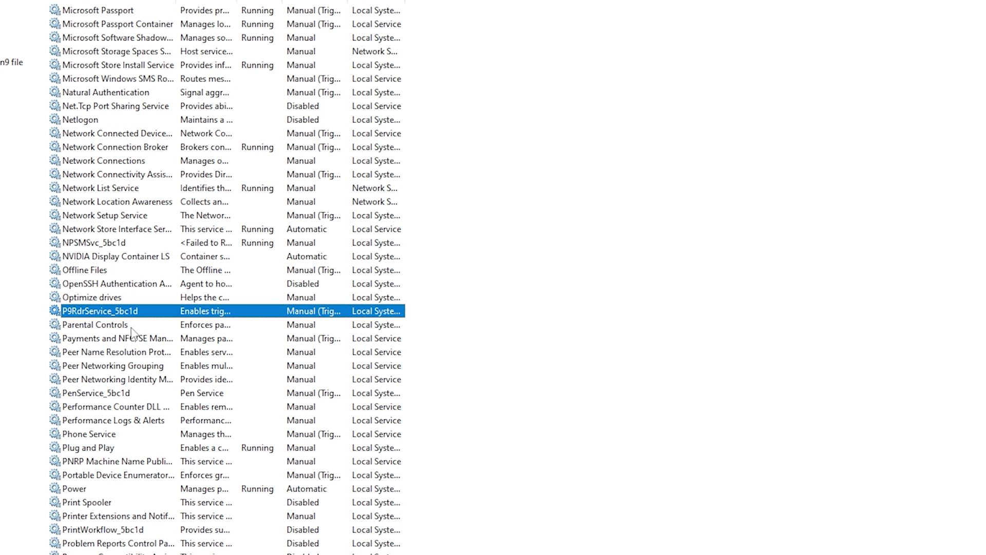
click(99, 324)
double_click(101, 329)
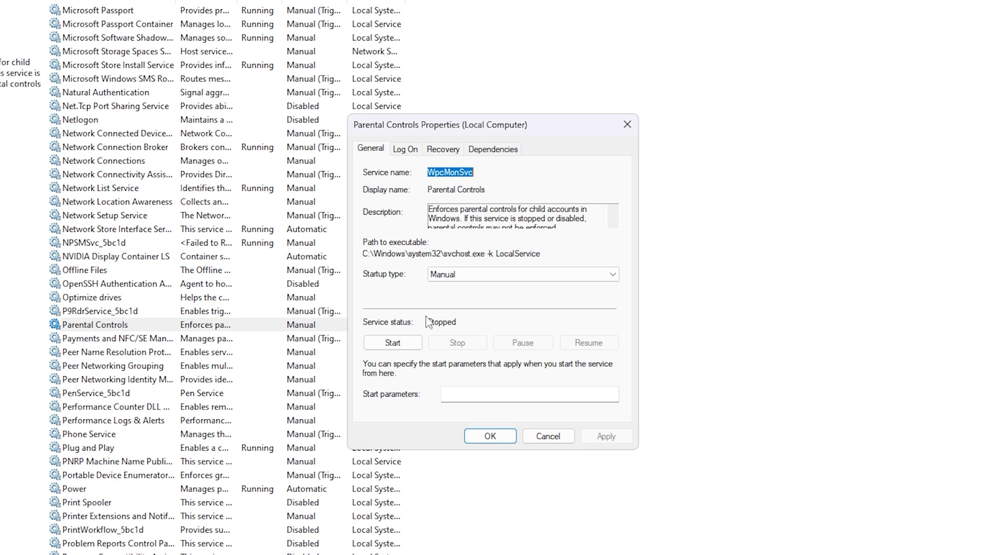
click(446, 278)
click(450, 315)
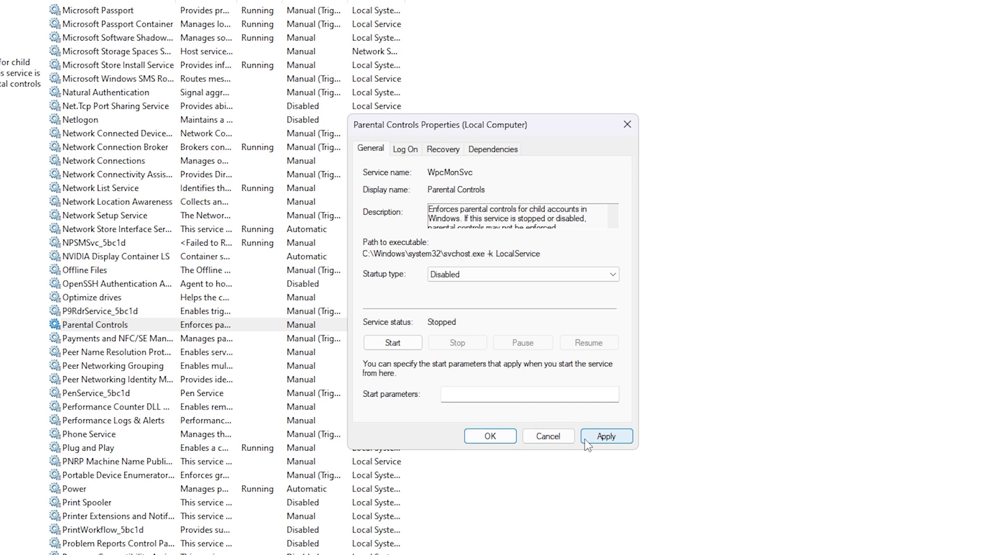
click(589, 441)
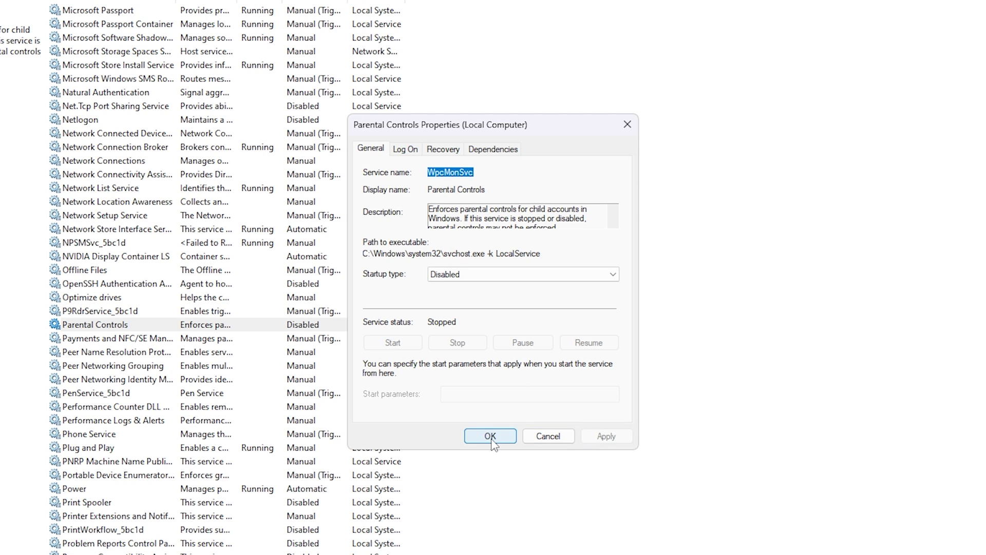
click(490, 436)
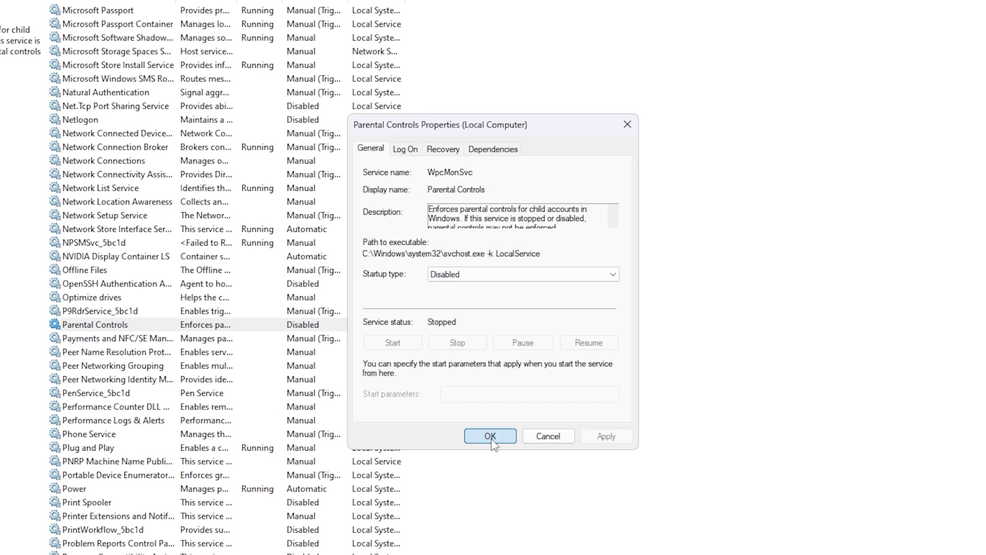
Step: Confirm Print Spooler and Program Compatibility Assistant are Disabled, then open Remote Registry properties
scroll(109, 394, down, 3)
double_click(100, 381)
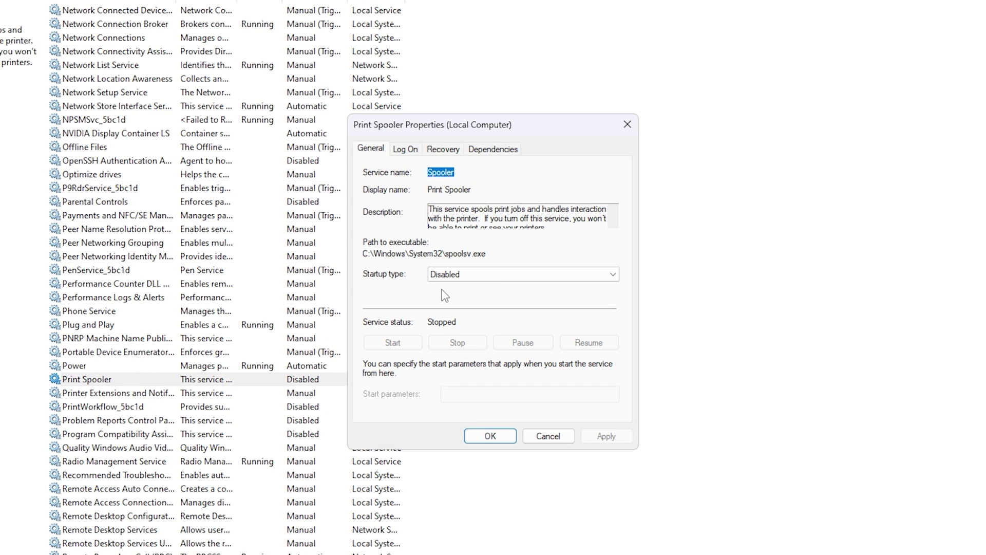
click(490, 436)
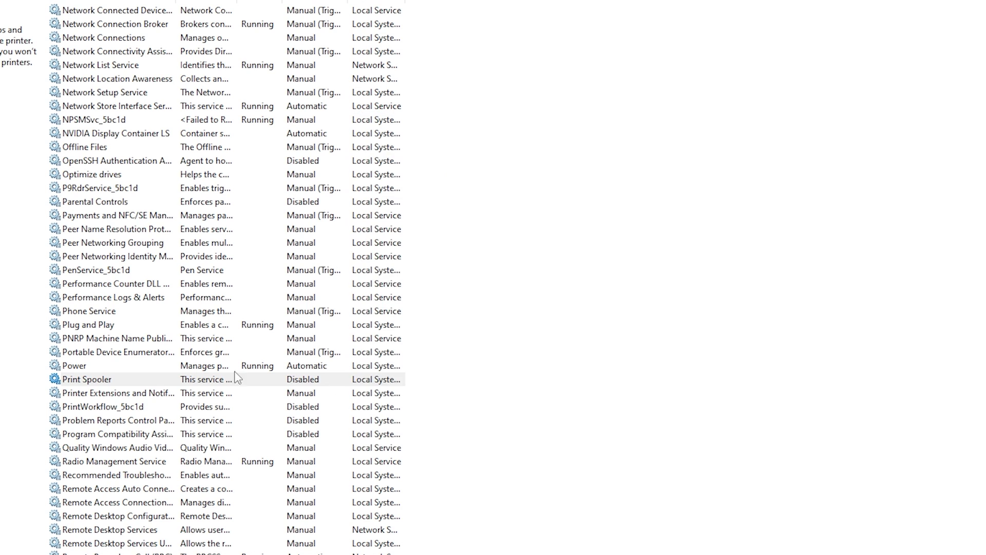
scroll(105, 359, down, 2)
click(104, 353)
double_click(104, 354)
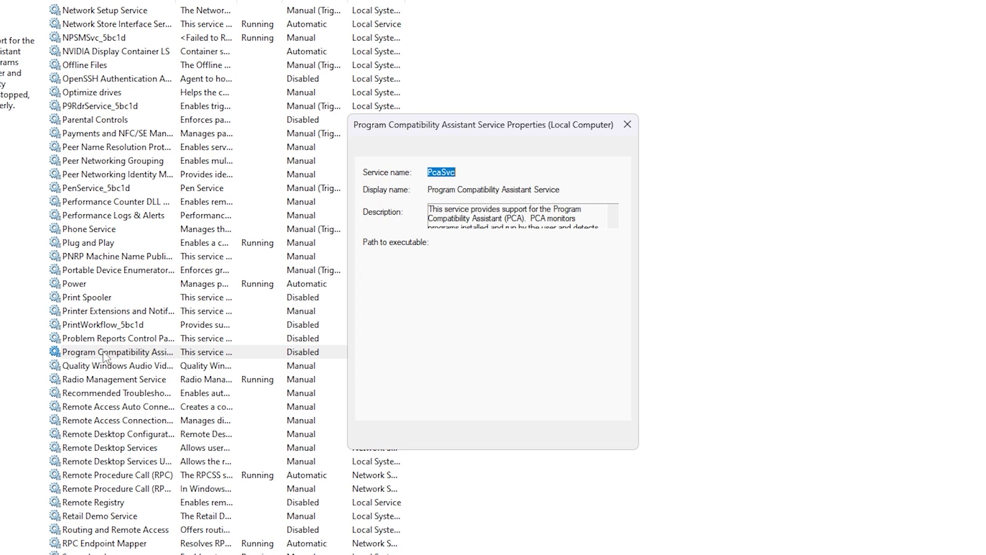
click(471, 277)
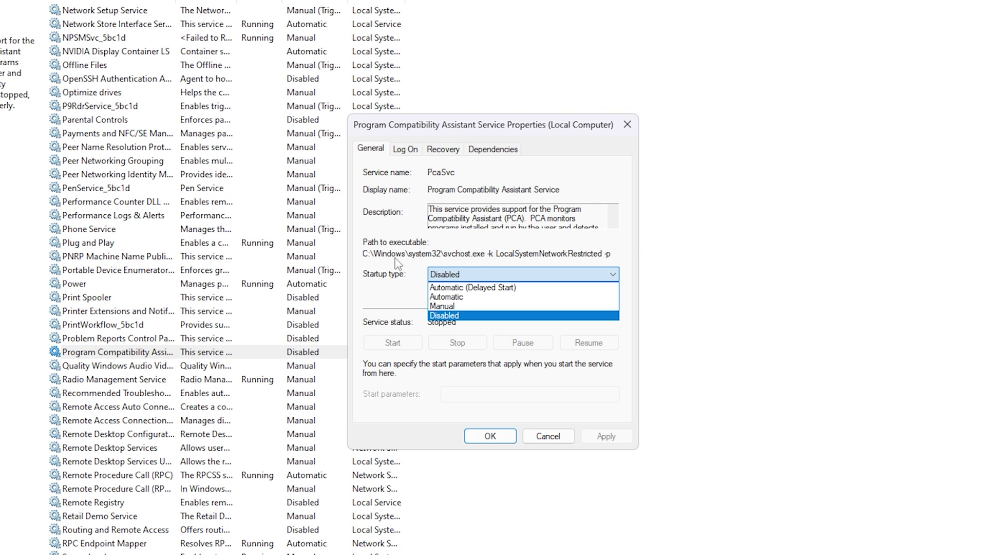
click(463, 325)
click(488, 436)
scroll(144, 373, down, 3)
double_click(122, 380)
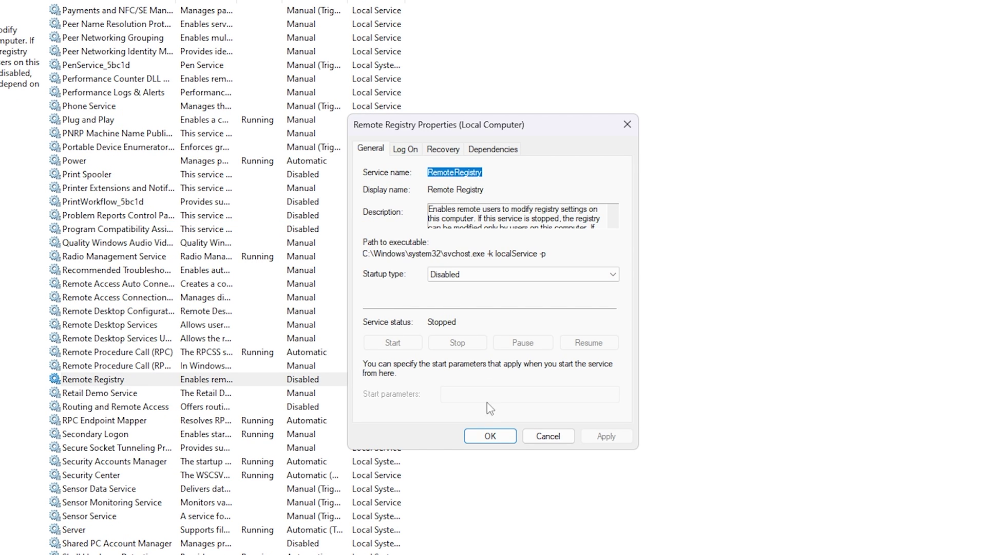
Step: Close Remote Registry properties and set the Windows Camera Frame Server service to Disabled
click(488, 436)
scroll(138, 172, down, 20)
click(139, 174)
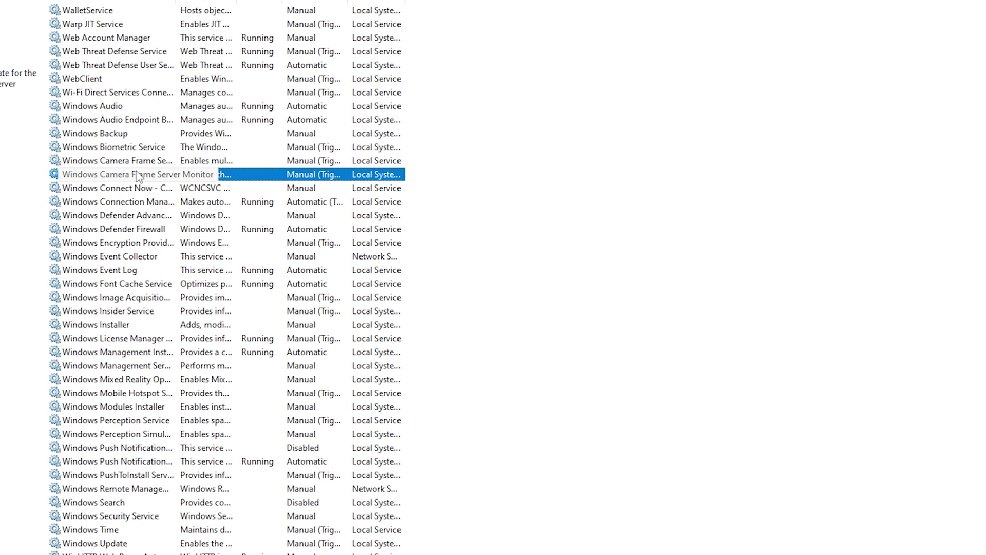
key(Up)
scroll(294, 194, up, 2)
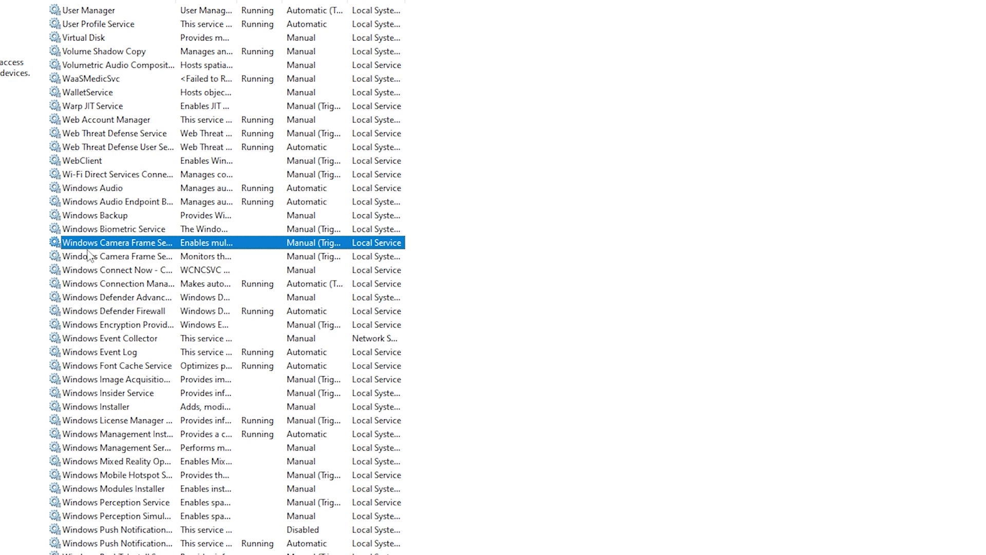
double_click(112, 246)
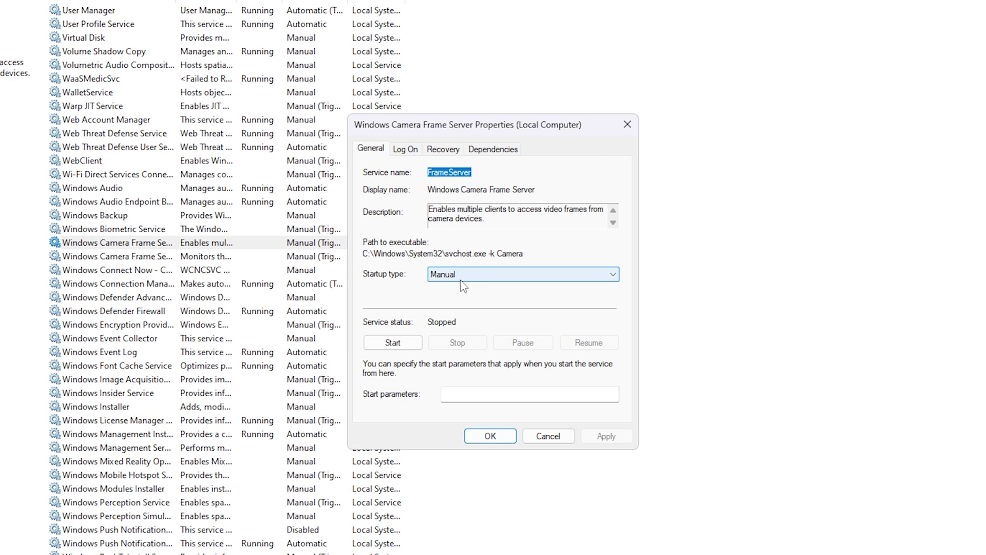
click(465, 275)
click(469, 315)
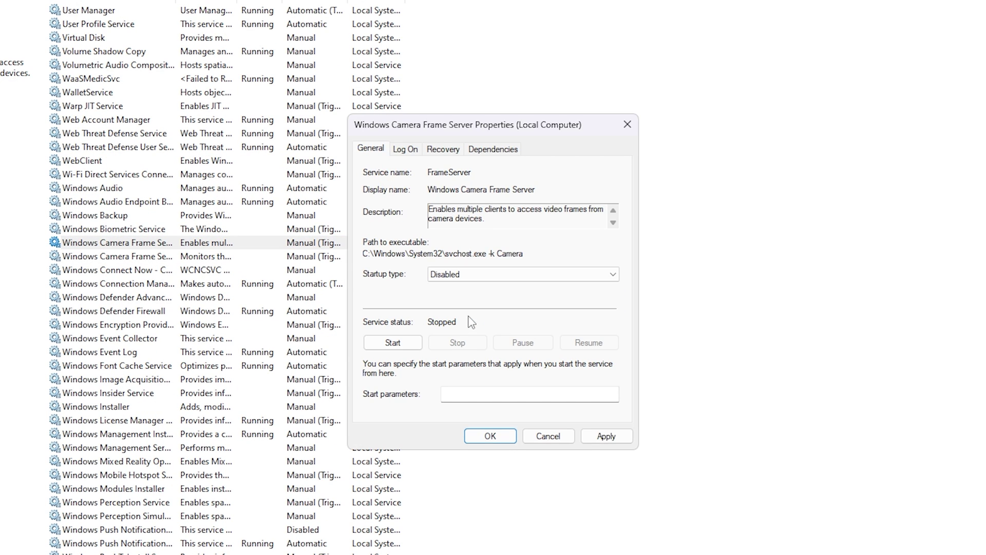
click(604, 434)
click(489, 435)
Step: Set the Windows Insider Service startup type to Disabled
scroll(118, 308, down, 2)
double_click(108, 311)
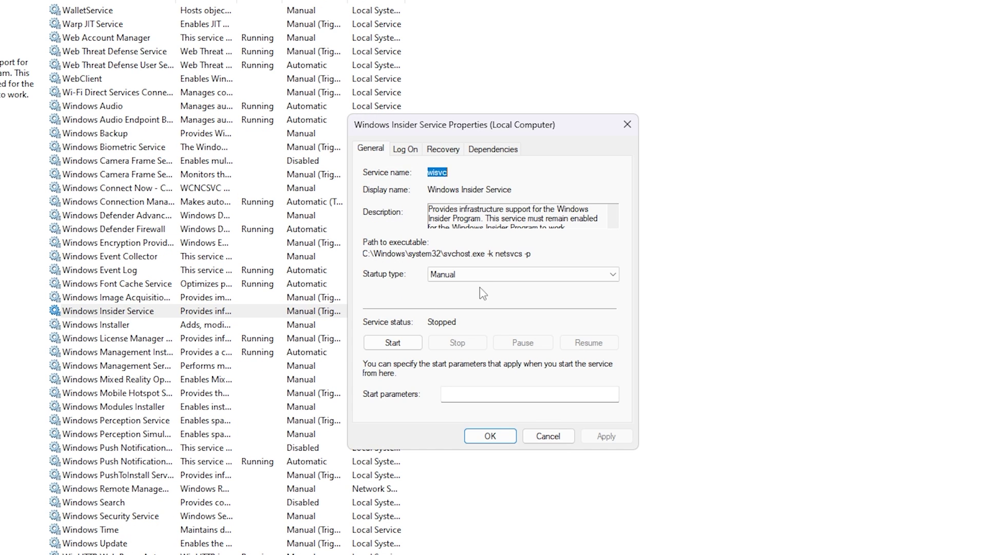
click(479, 275)
click(445, 317)
click(605, 436)
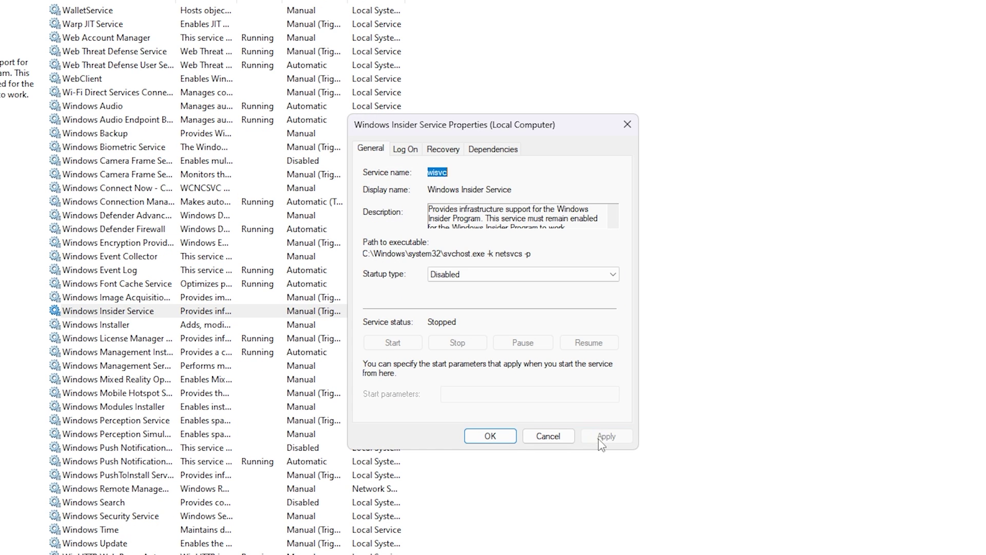
click(489, 436)
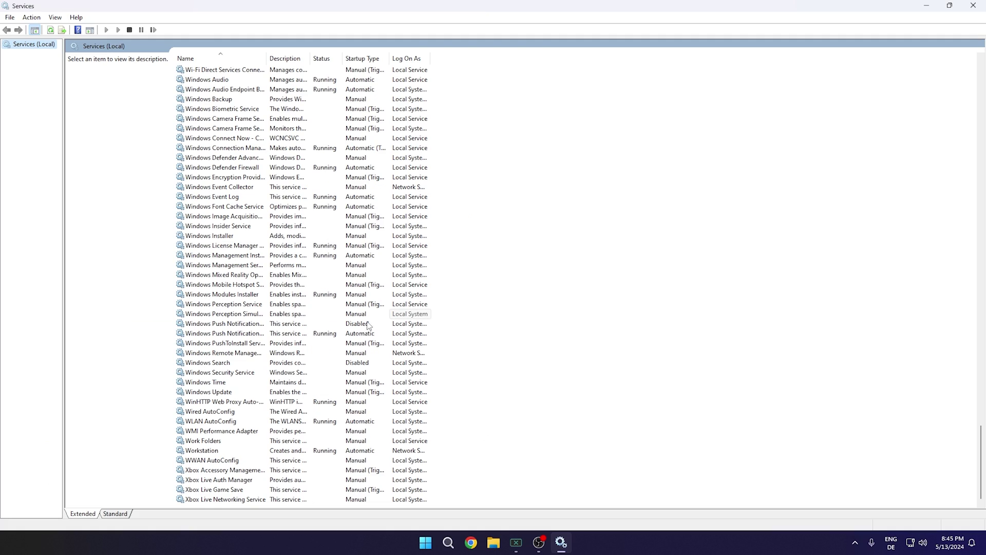
Step: Disable the Xbox Accessory Management Service and Xbox Live Auth Manager
double_click(205, 470)
click(478, 259)
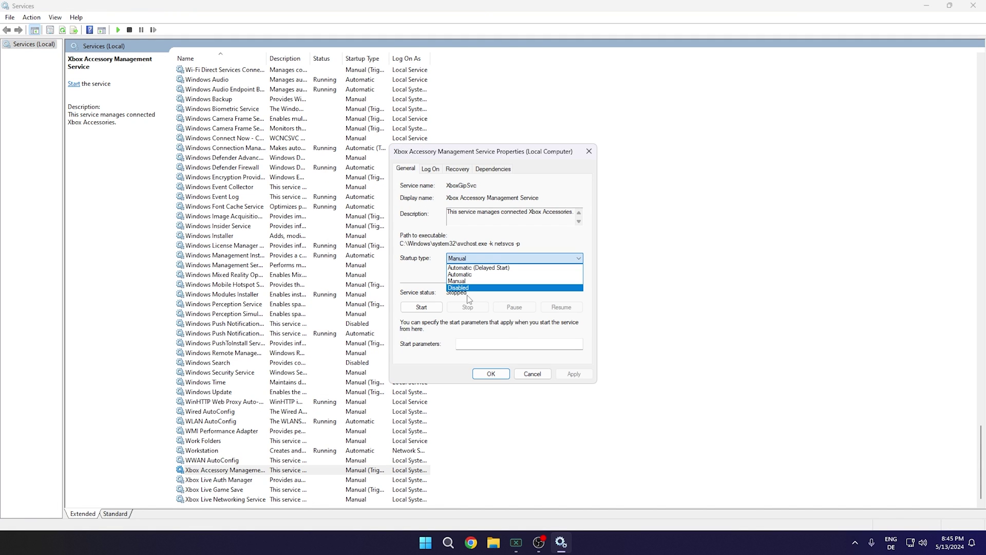
click(469, 296)
click(573, 373)
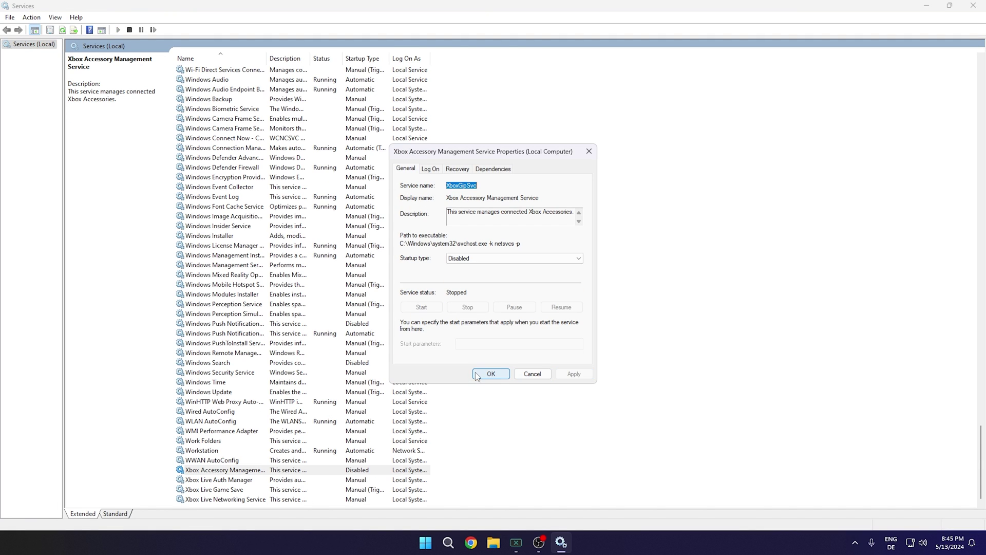
click(491, 373)
double_click(214, 479)
click(470, 271)
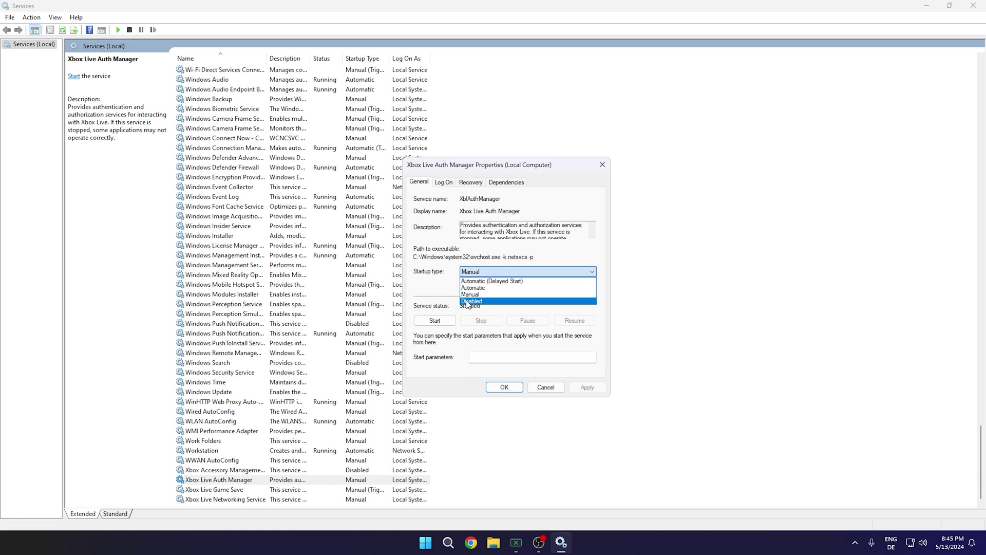
click(469, 305)
click(586, 387)
click(505, 387)
Step: Disable the Xbox Live Game Save and Xbox Live Networking services
double_click(235, 489)
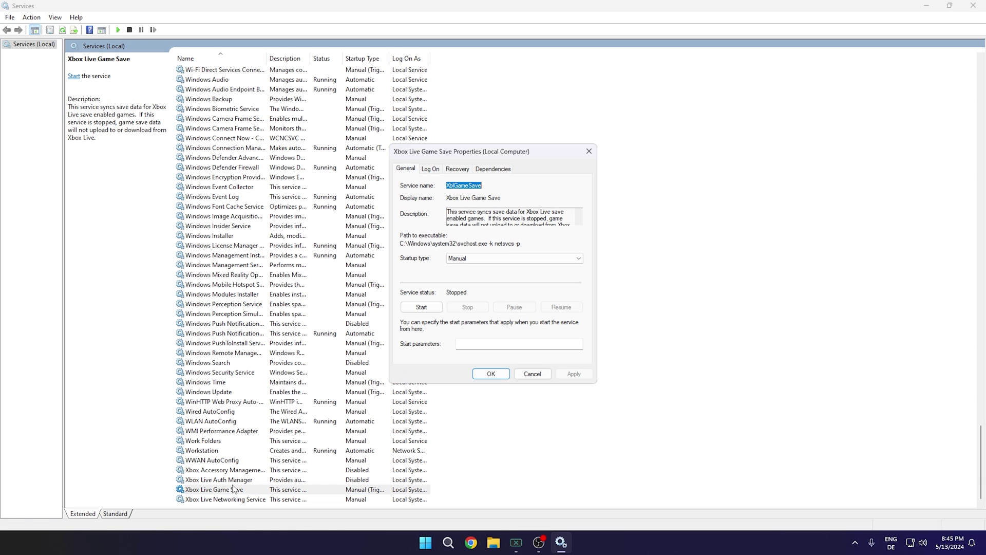
click(465, 262)
click(465, 289)
click(573, 373)
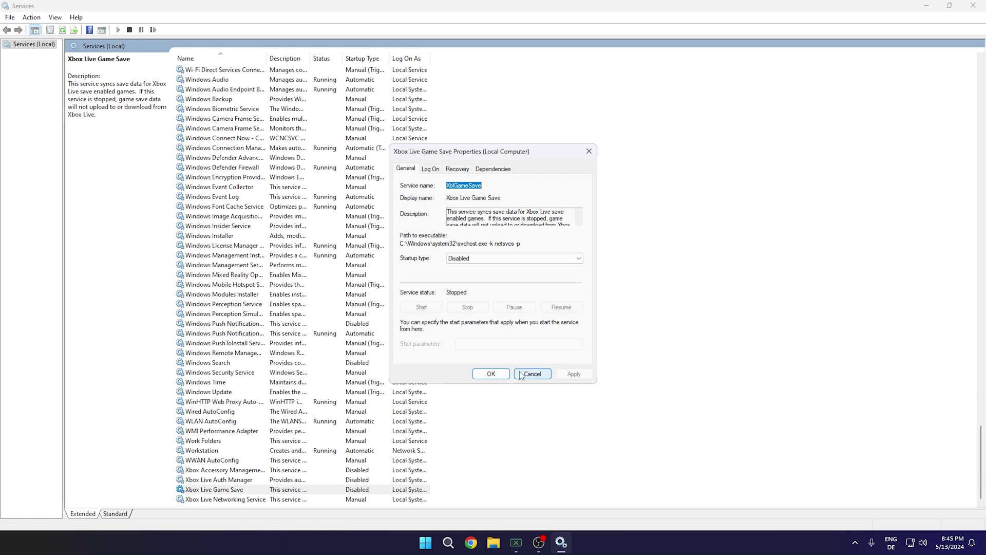
click(491, 373)
key(Down)
key(Return)
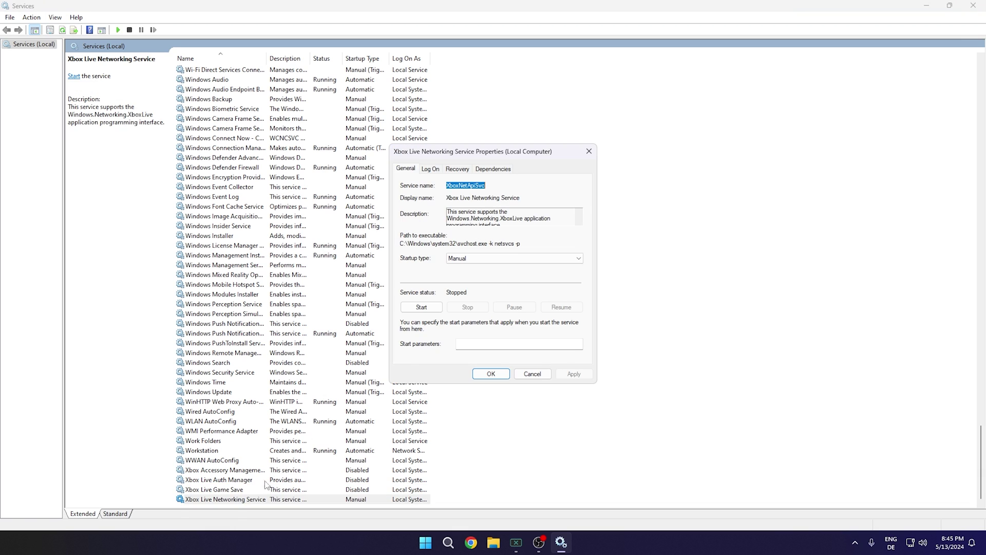
click(473, 260)
click(465, 289)
click(574, 373)
click(491, 373)
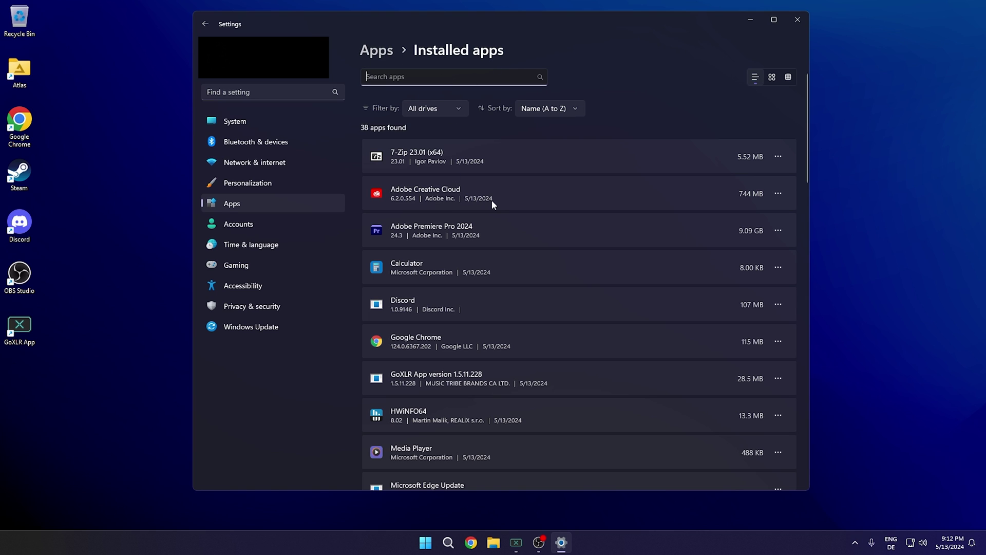
Step: Uninstall Quick Assist from the Installed apps list
scroll(495, 206, down, 15)
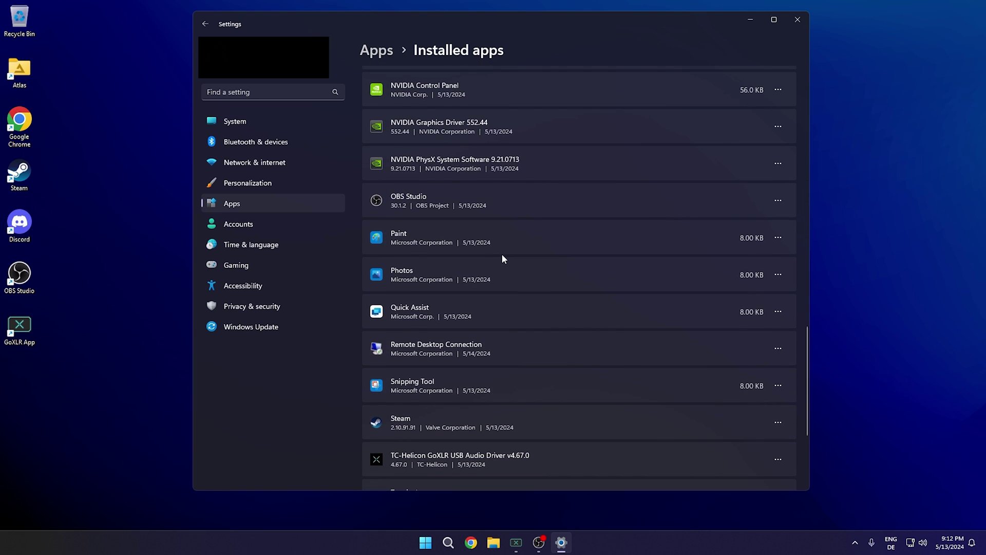
scroll(506, 272, down, 4)
scroll(546, 199, up, 3)
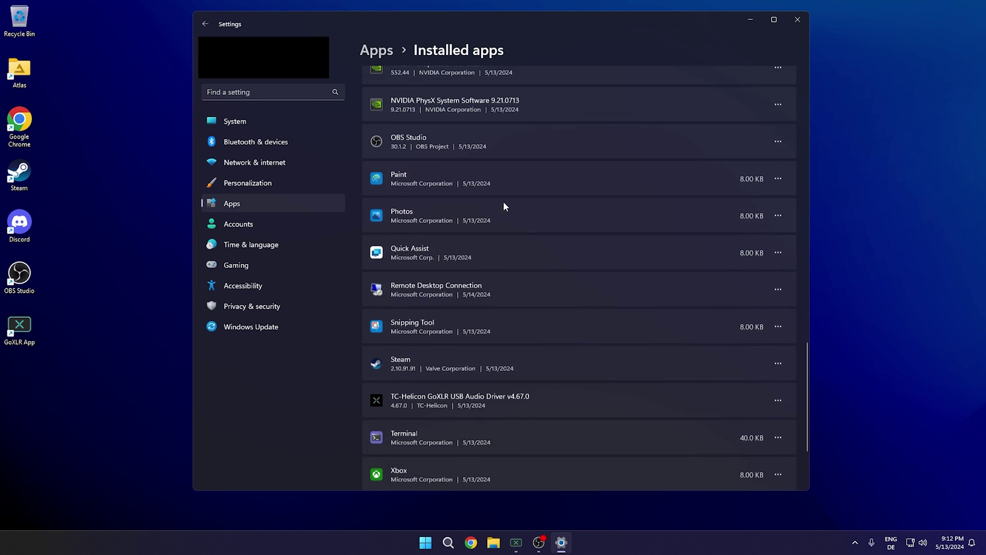
click(777, 268)
click(678, 319)
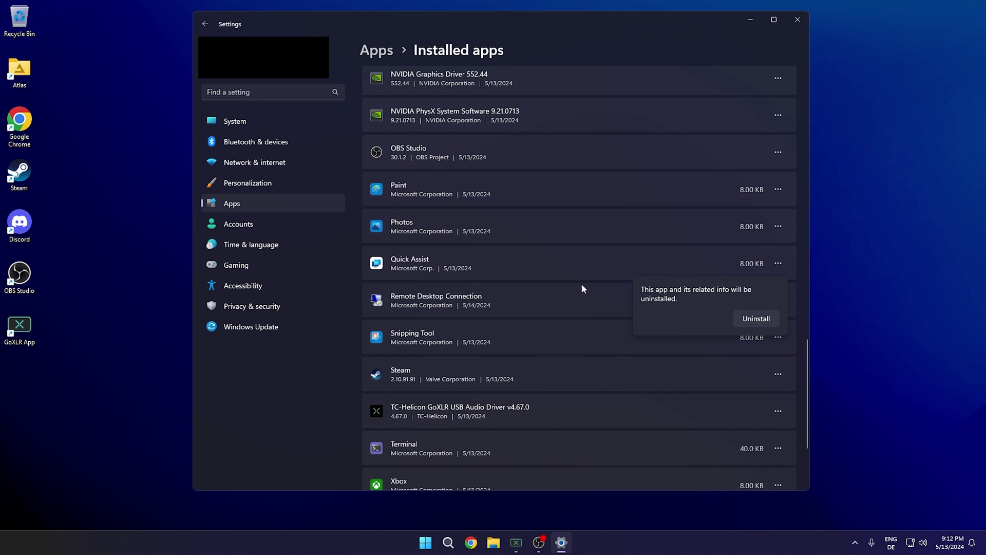
click(756, 319)
Step: Go back to Apps and show the Startup apps list
scroll(426, 335, up, 15)
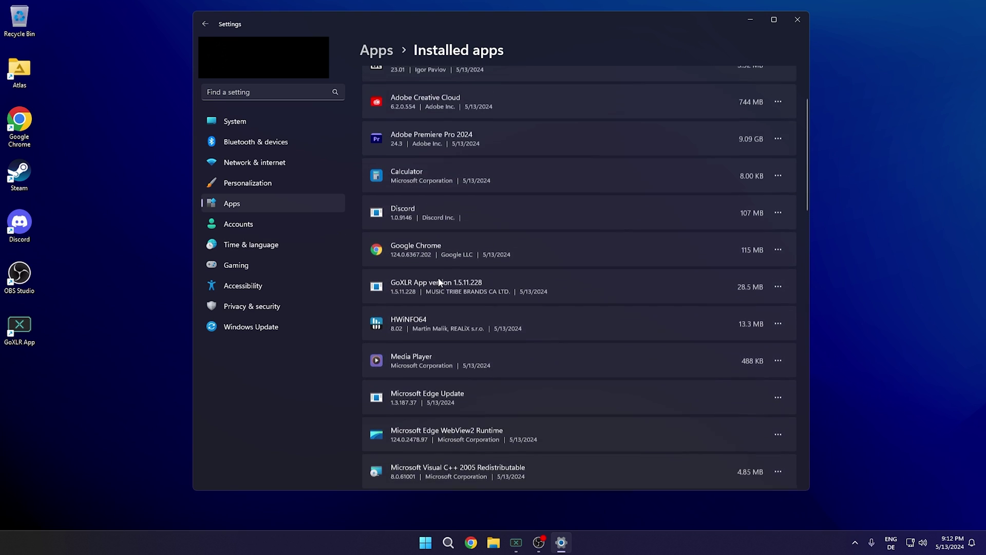
scroll(446, 275, up, 2)
scroll(501, 251, down, 8)
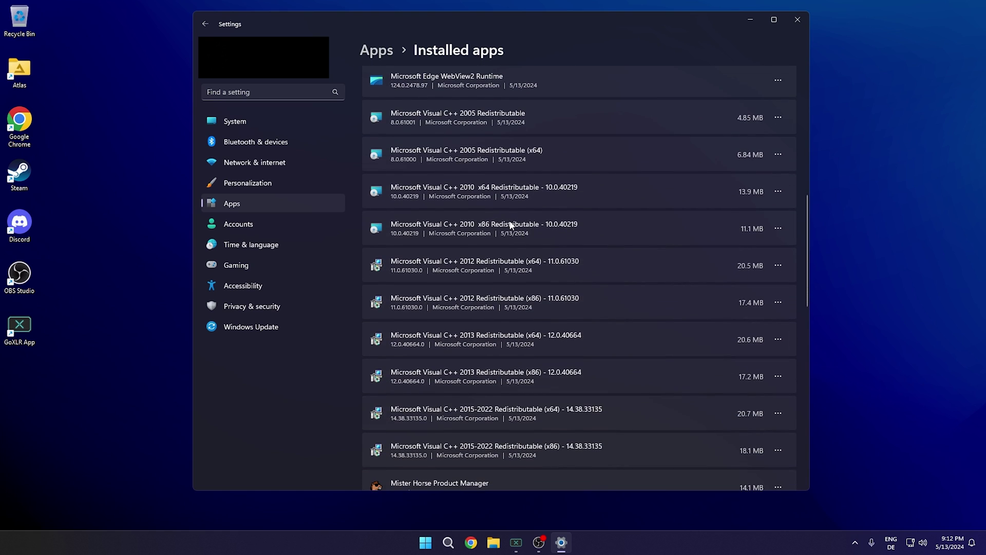
click(381, 50)
click(414, 277)
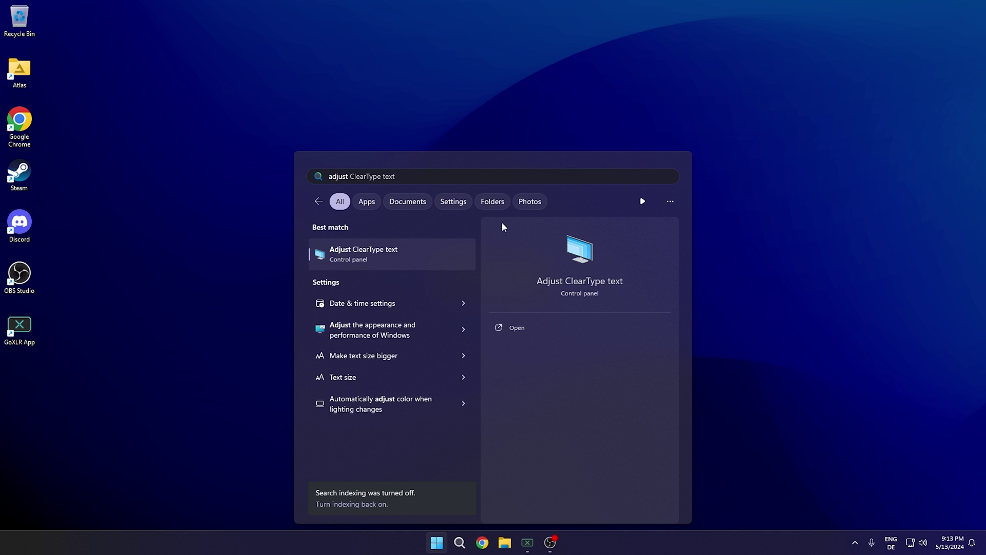
Step: In Performance Options, turn off drop shadows for desktop icon labels
click(348, 329)
drag(175, 36, 524, 93)
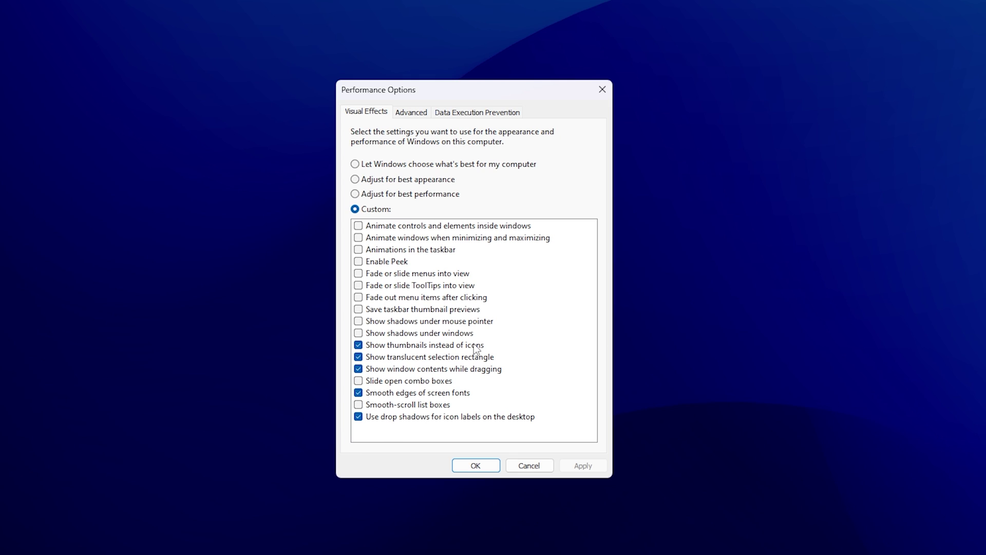
click(359, 417)
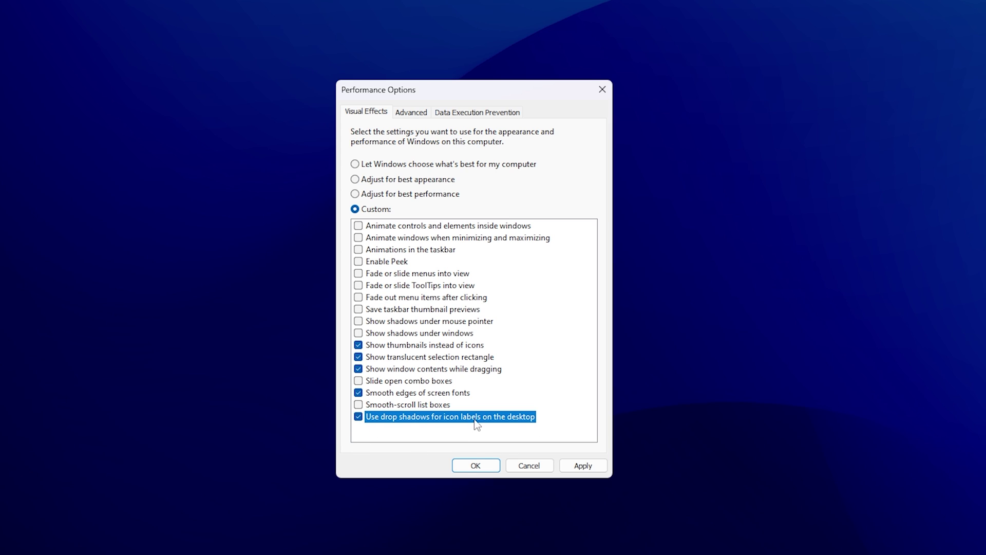
Step: In Virtual Memory, stop automatic paging file management and choose Custom size
click(414, 112)
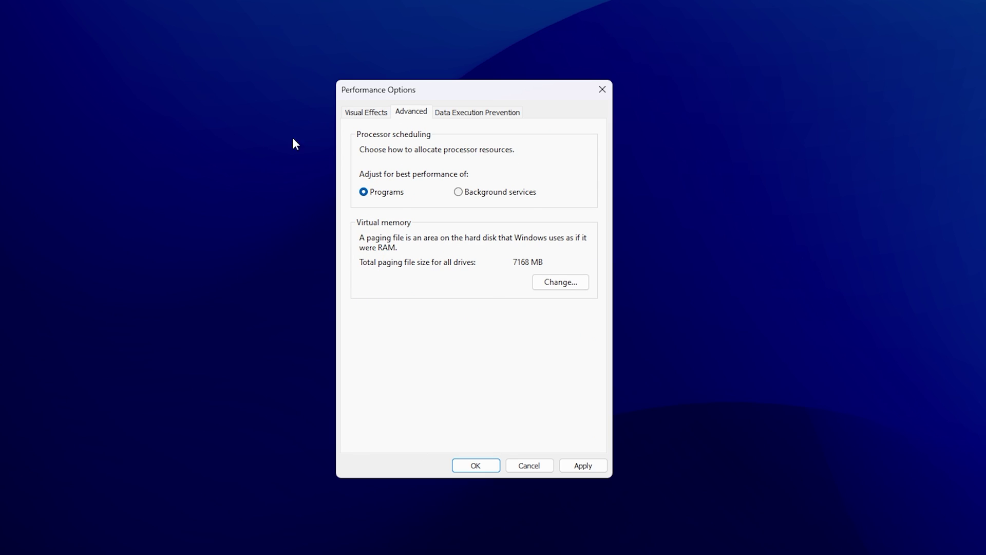
click(550, 283)
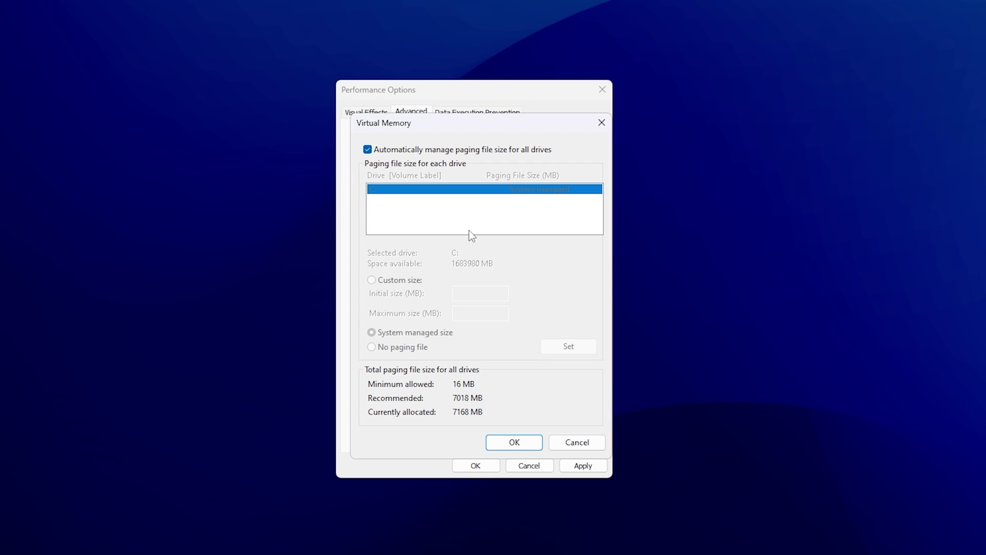
click(367, 149)
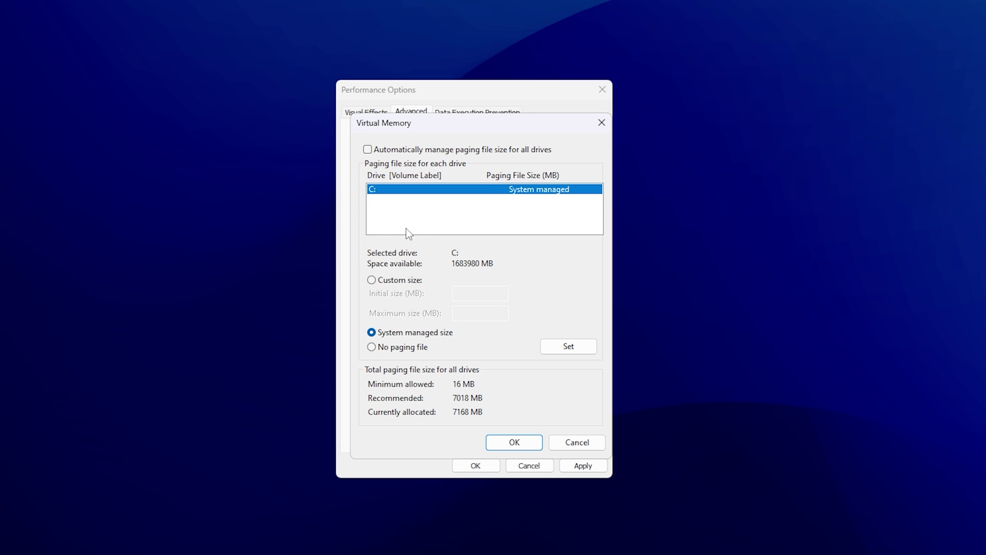
click(371, 280)
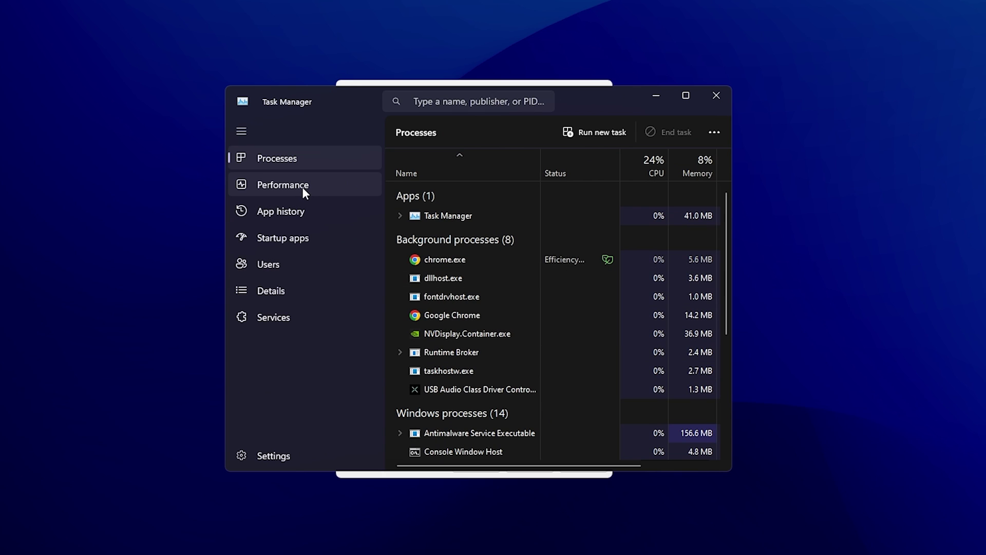
Step: Check memory in Task Manager and calculate 48 × 1024 = 49152 in Calculator
click(302, 187)
click(437, 226)
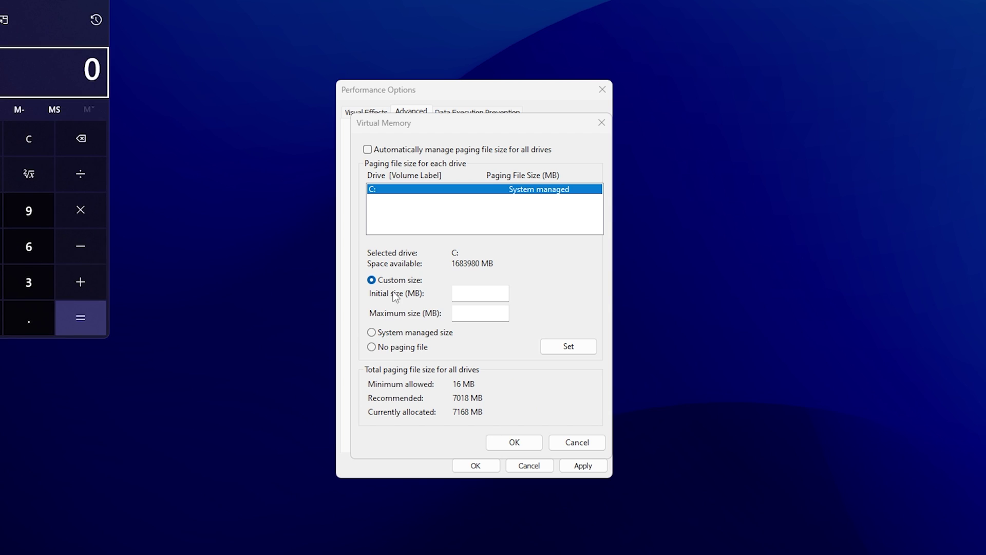
click(135, 386)
click(187, 353)
click(291, 351)
click(135, 424)
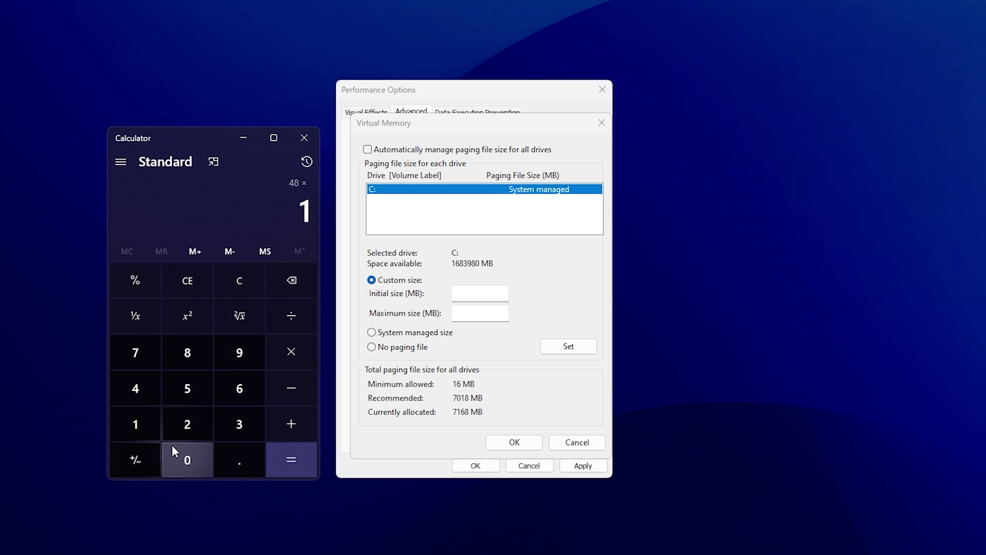
click(188, 460)
click(187, 425)
click(135, 388)
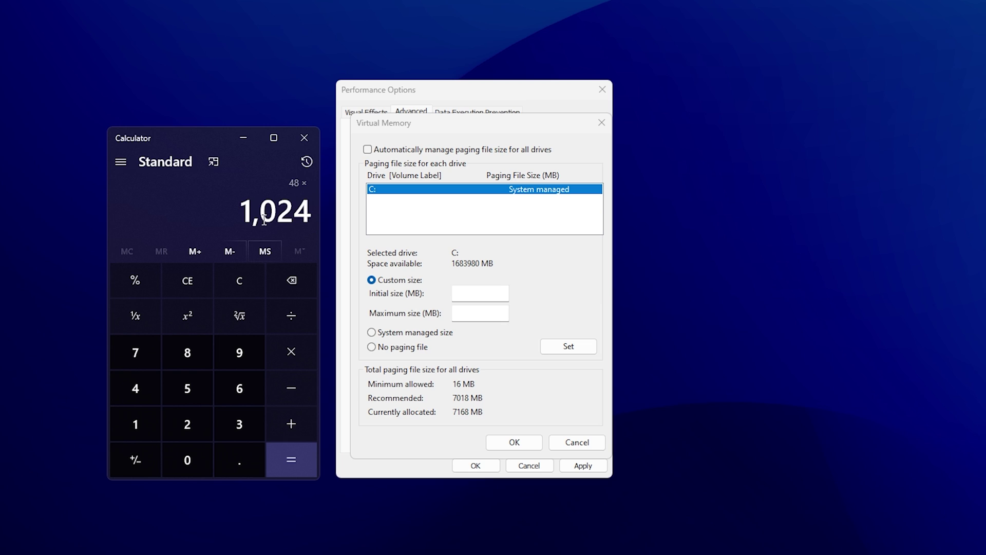
key(Return)
drag(222, 208, 312, 210)
Step: Start entering 49152 as the initial paging size and calculate 8 × 1024
click(477, 292)
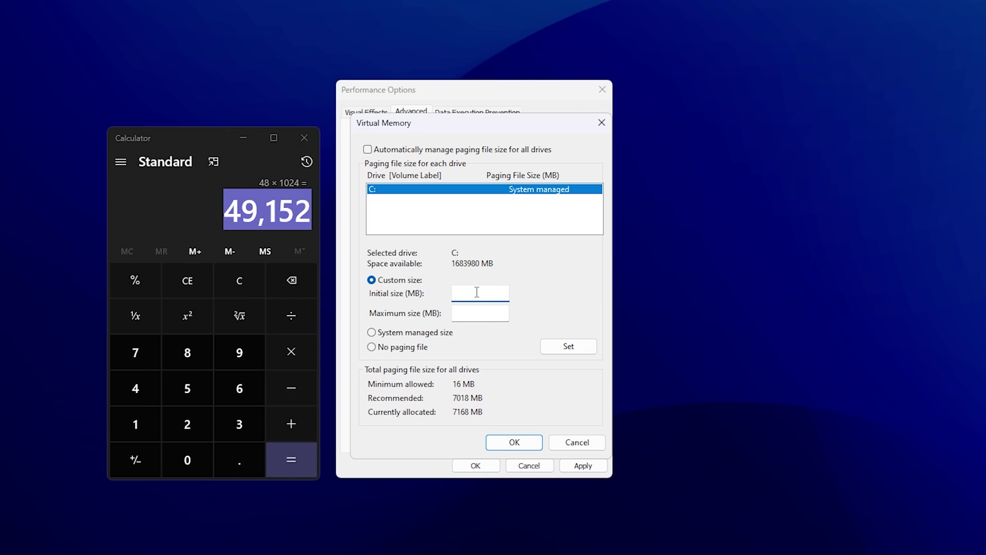
text(49152)
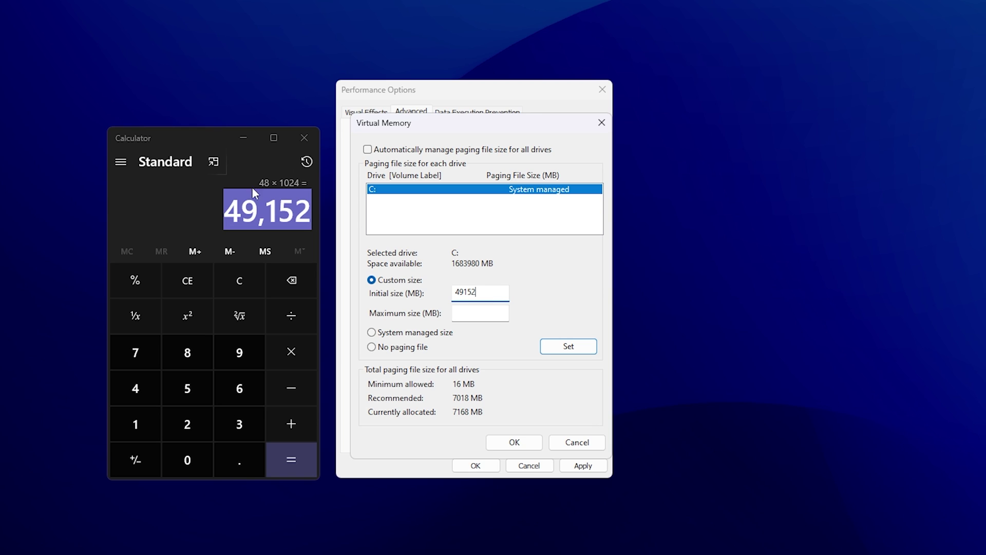
click(239, 280)
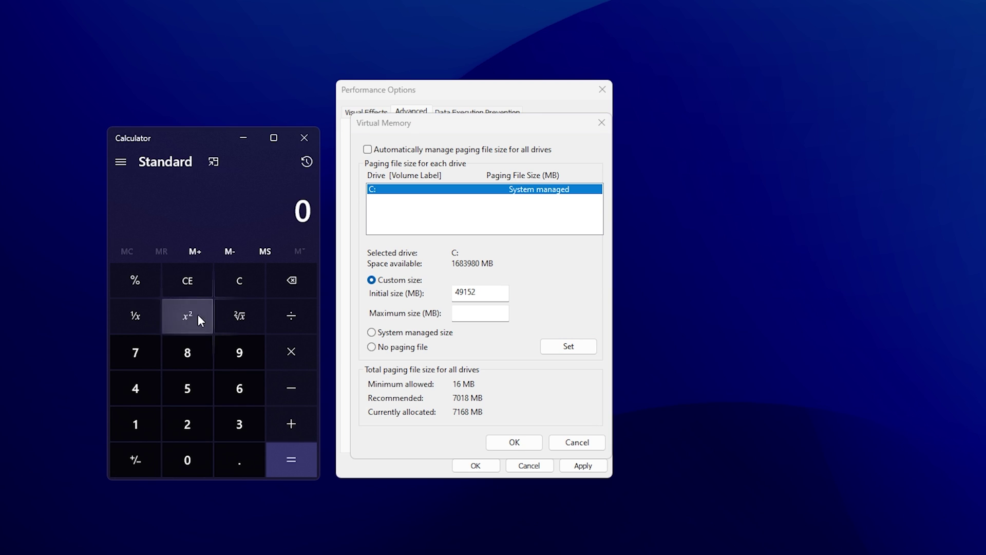
click(187, 356)
click(292, 352)
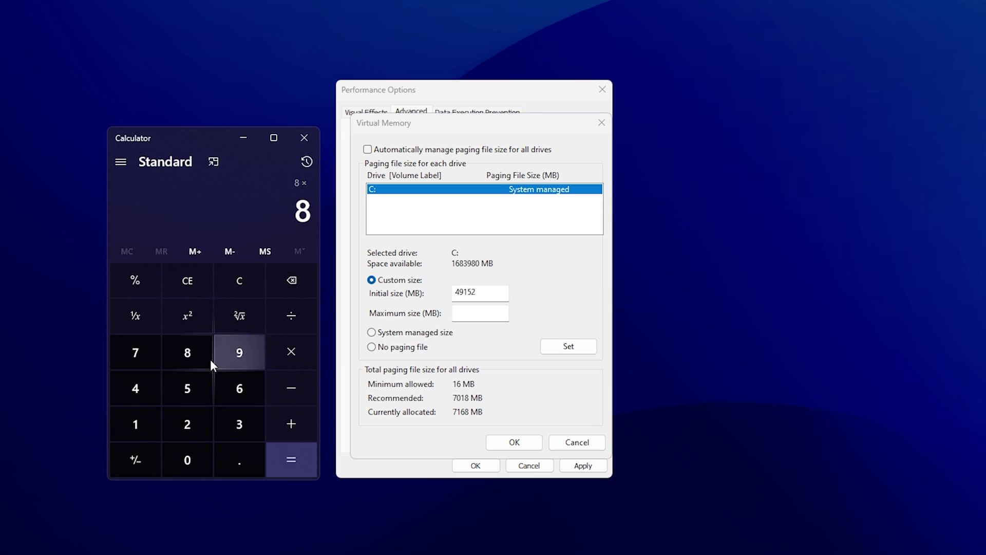
click(135, 424)
click(187, 460)
click(187, 424)
click(135, 388)
click(283, 452)
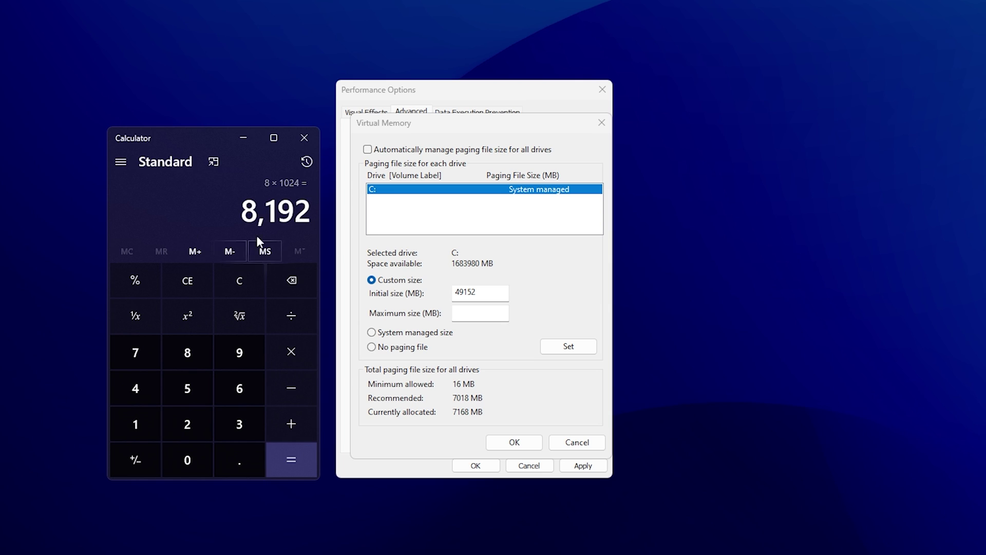
Step: Calculate 49152 × 2 = 98304, set it as maximum size for C:, and confirm
click(187, 280)
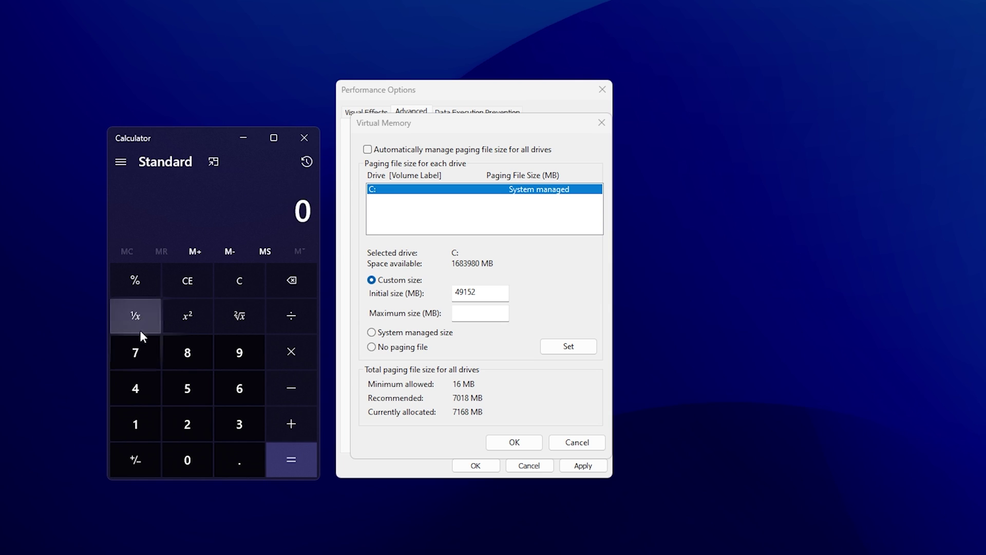
click(135, 390)
click(240, 352)
click(146, 417)
click(187, 389)
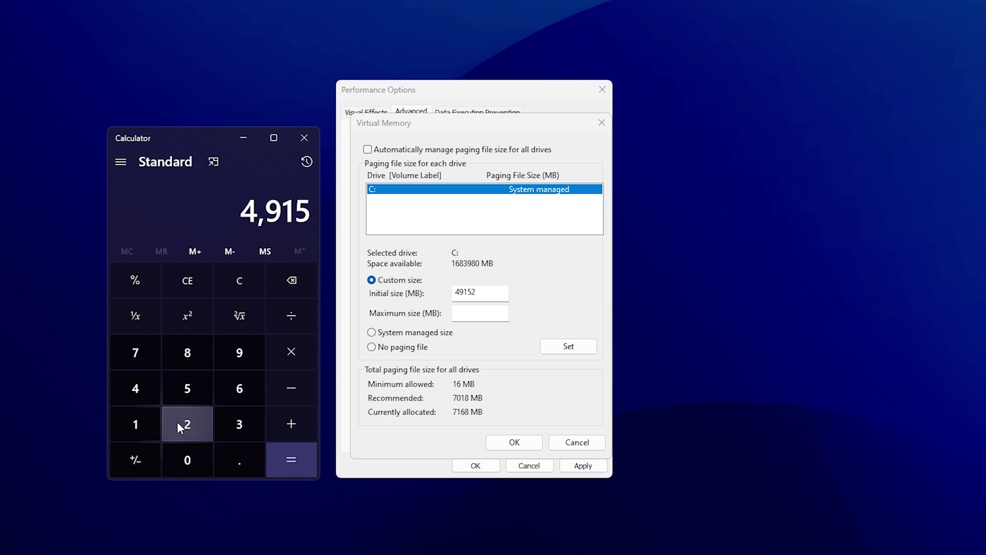
click(179, 423)
click(284, 353)
click(185, 424)
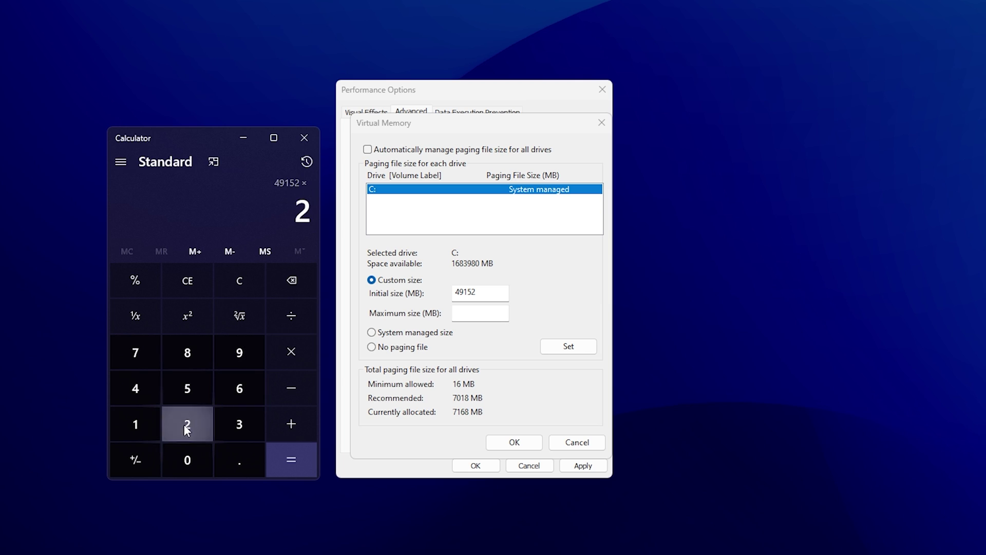
click(303, 456)
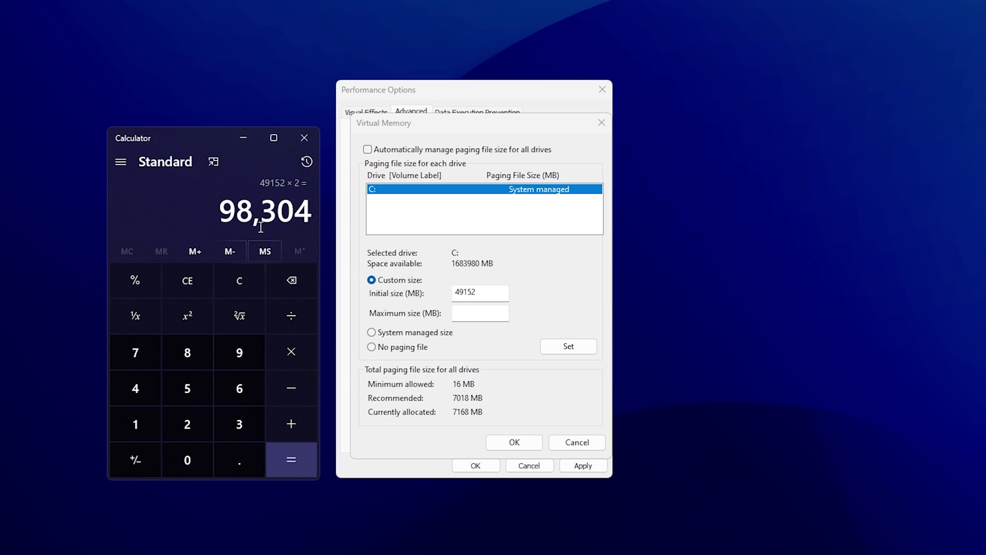
click(459, 314)
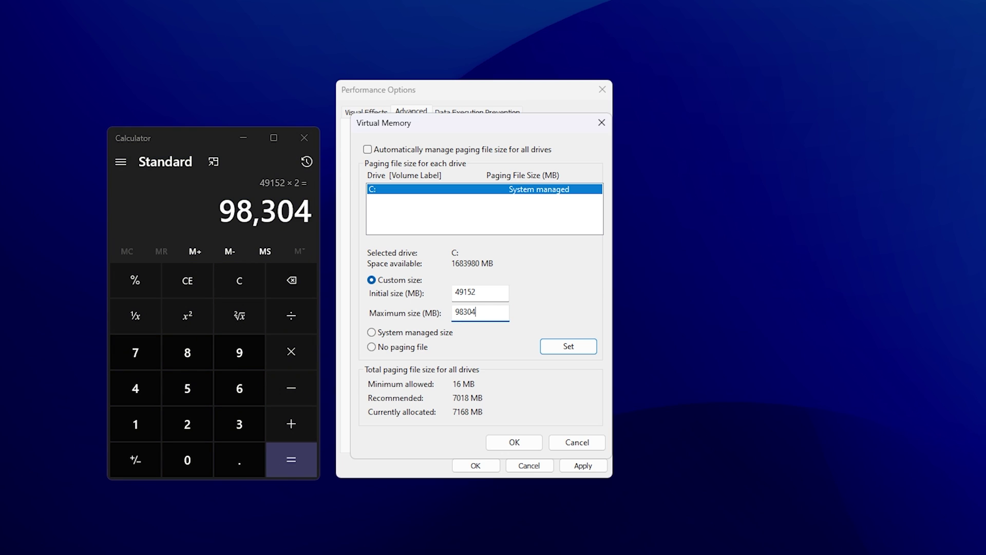
click(568, 349)
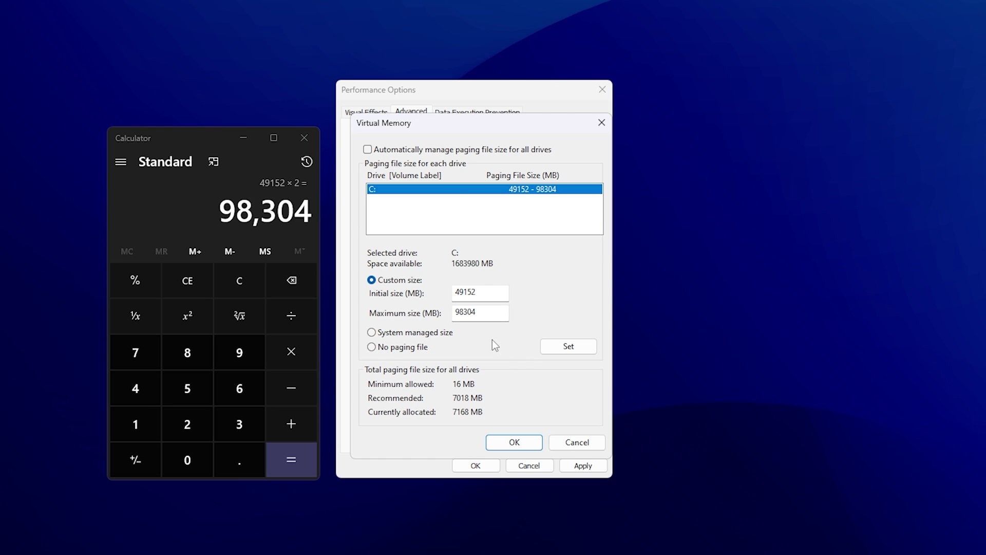
click(500, 441)
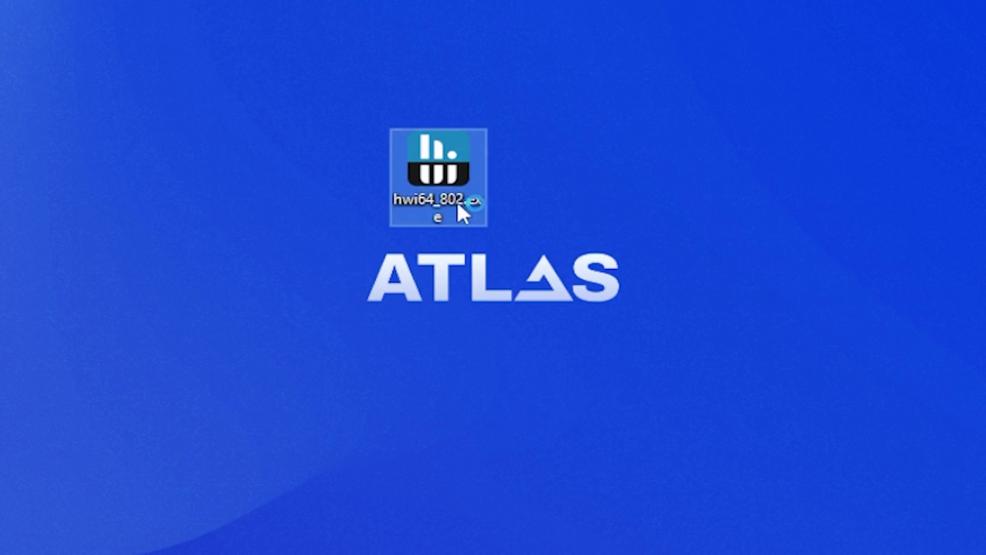
Step: Run the hwi64 installer, accept UAC and the license, and start HWiNFO64 8.02
double_click(455, 183)
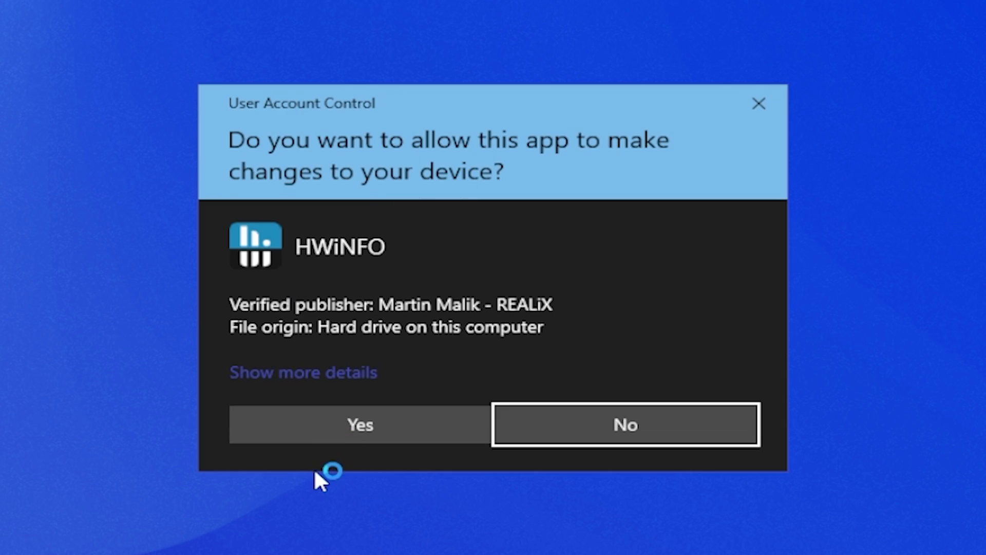
click(320, 423)
click(521, 332)
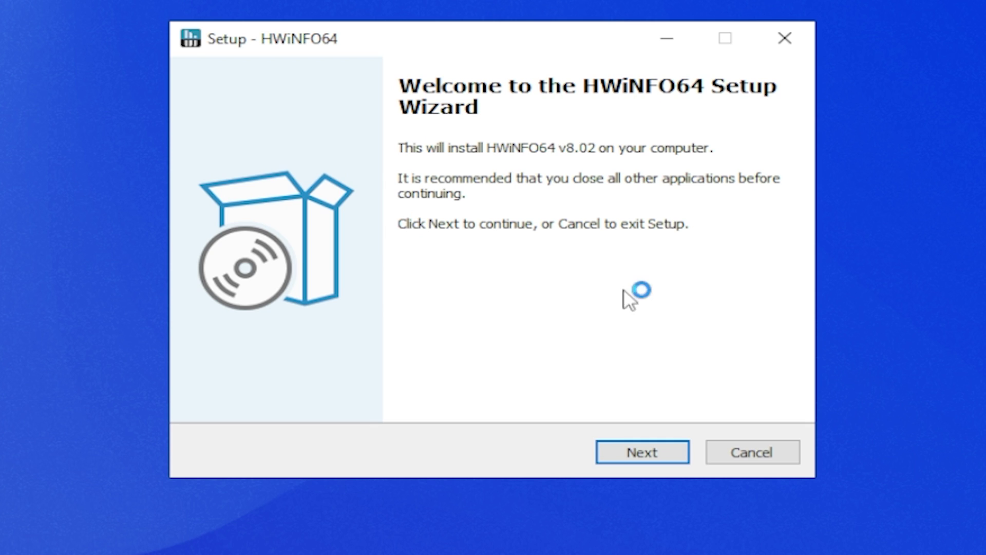
click(631, 452)
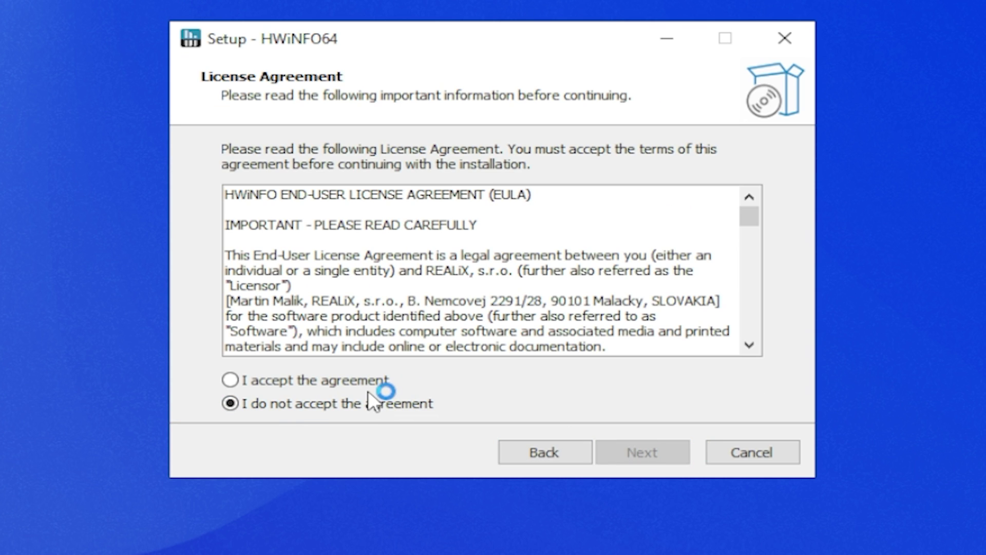
click(377, 381)
click(640, 451)
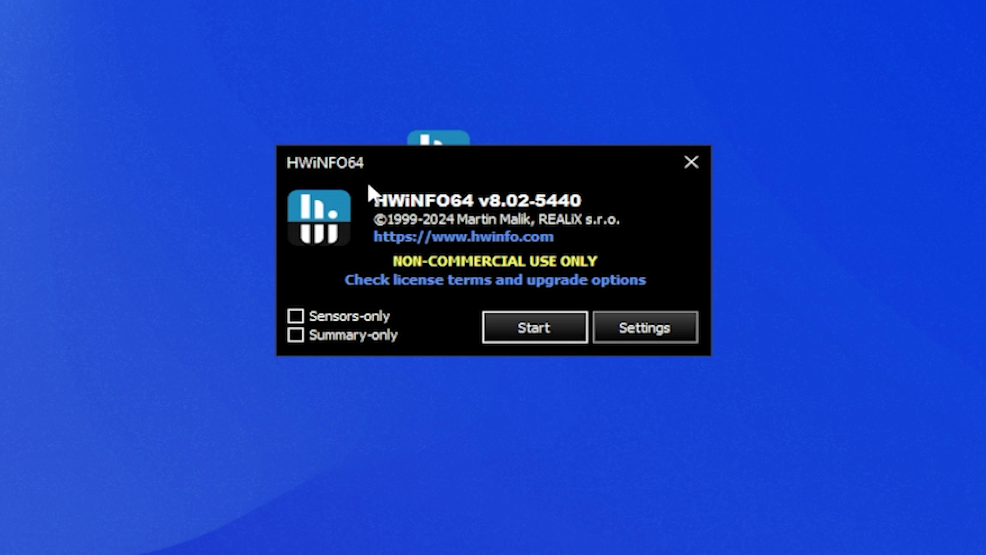
click(529, 333)
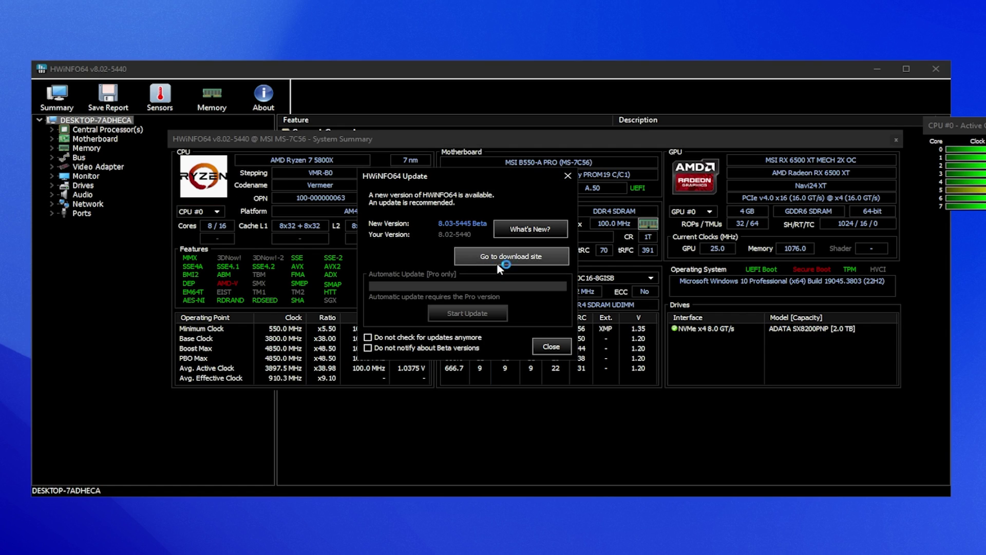
Step: Dismiss the summary and update notice, then expand Bus > PCI Bus #0 > GPP Bridge > B550 USB Controller C
click(896, 140)
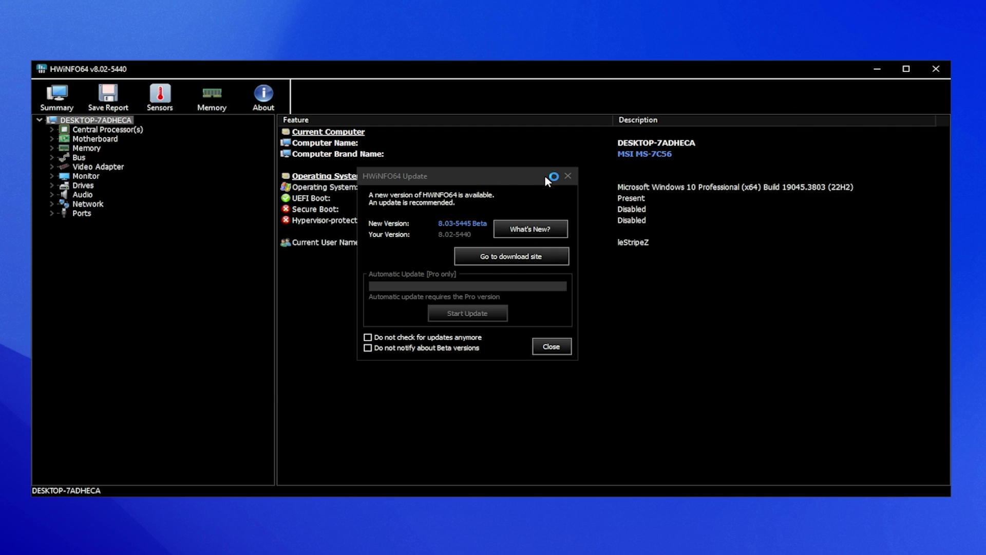
click(567, 177)
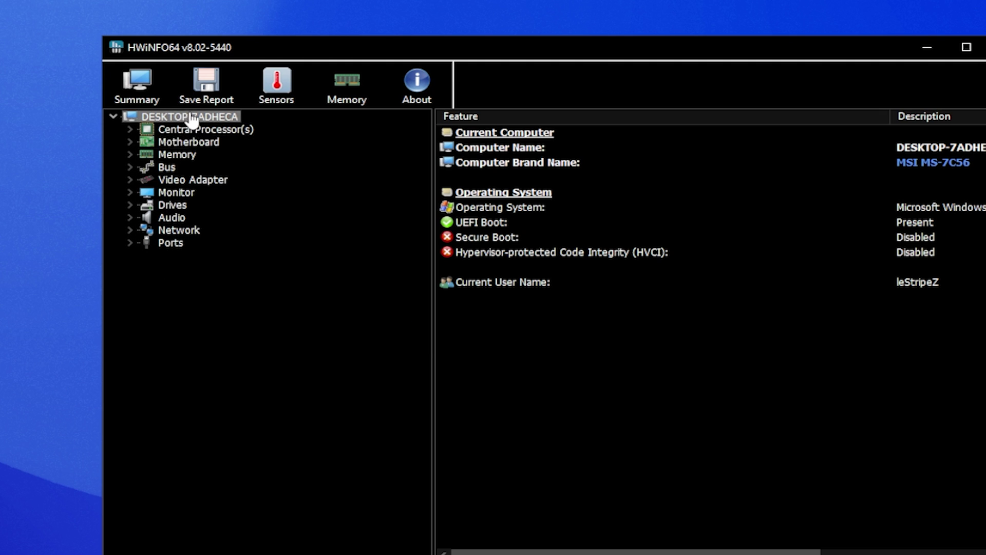
click(131, 167)
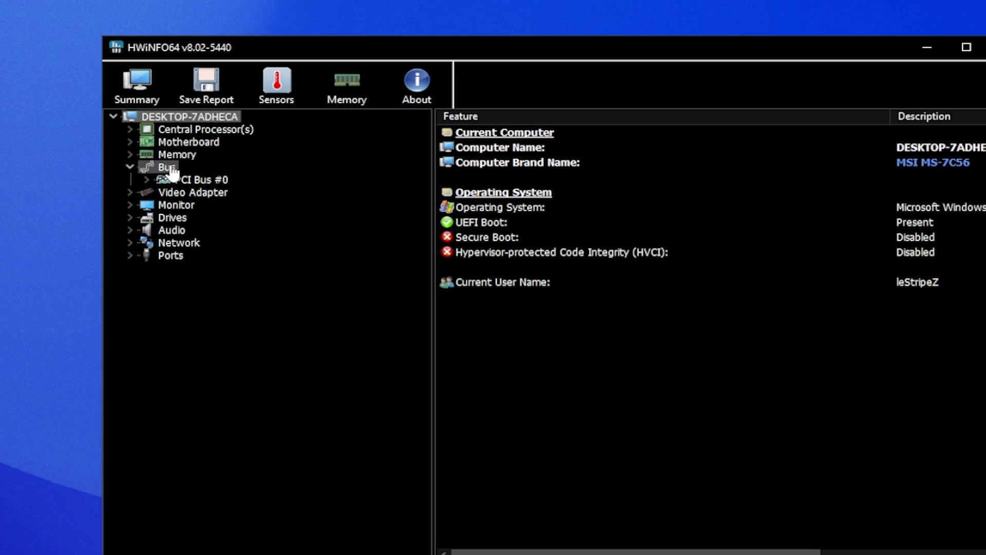
click(147, 179)
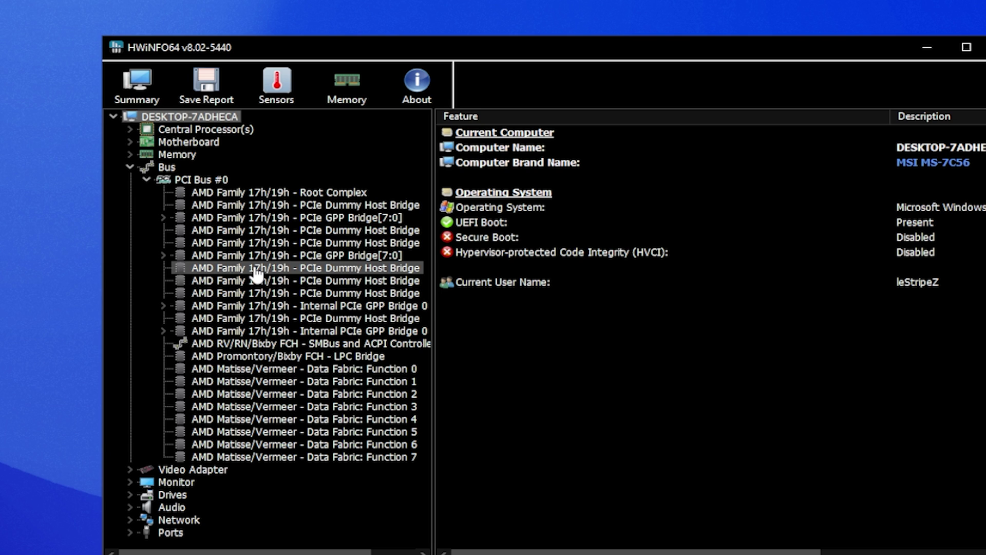
click(163, 217)
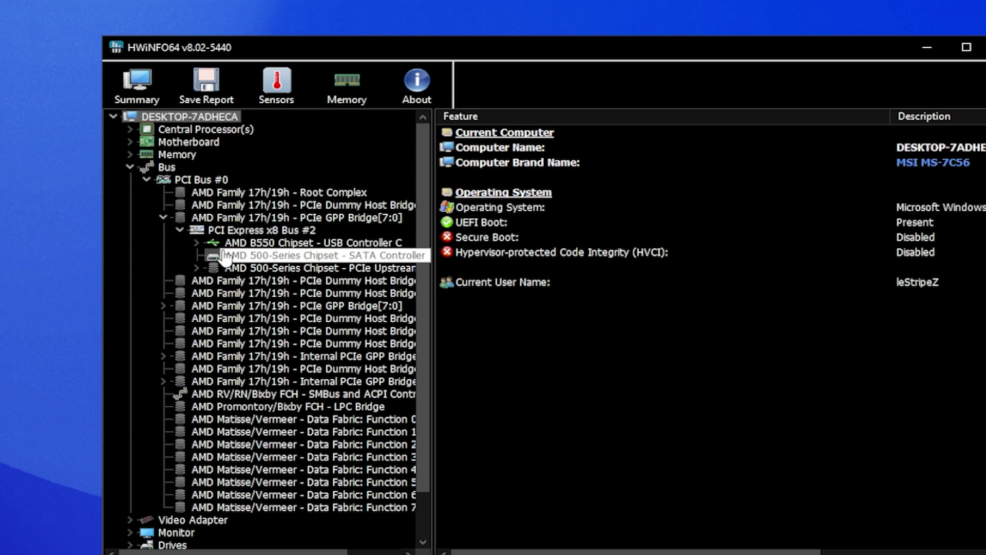
click(196, 242)
click(267, 243)
Step: Expand the other GPP bridges and PCI Express x16 Bus #47 to the USB3 XHCI Controller's root hub
click(162, 318)
click(162, 419)
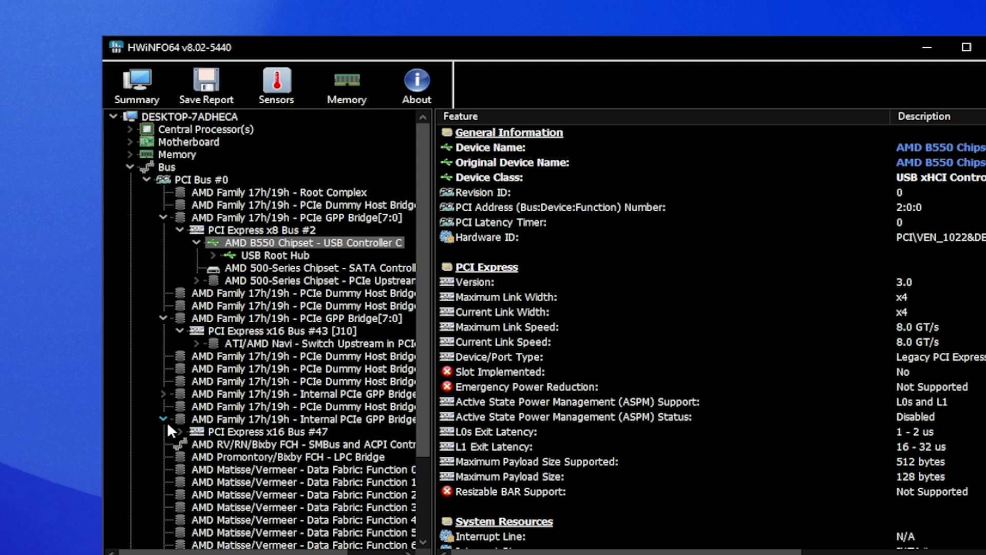
click(180, 432)
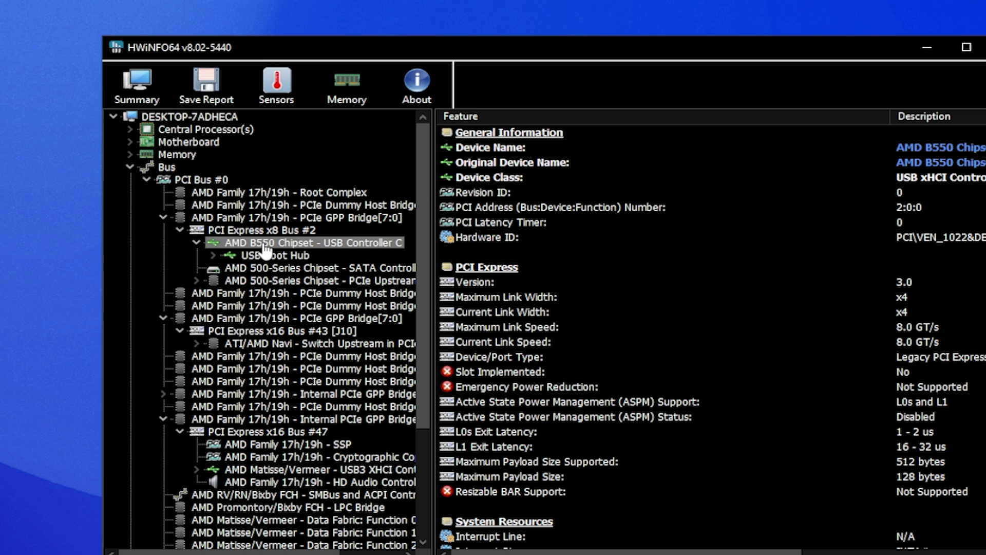
click(236, 470)
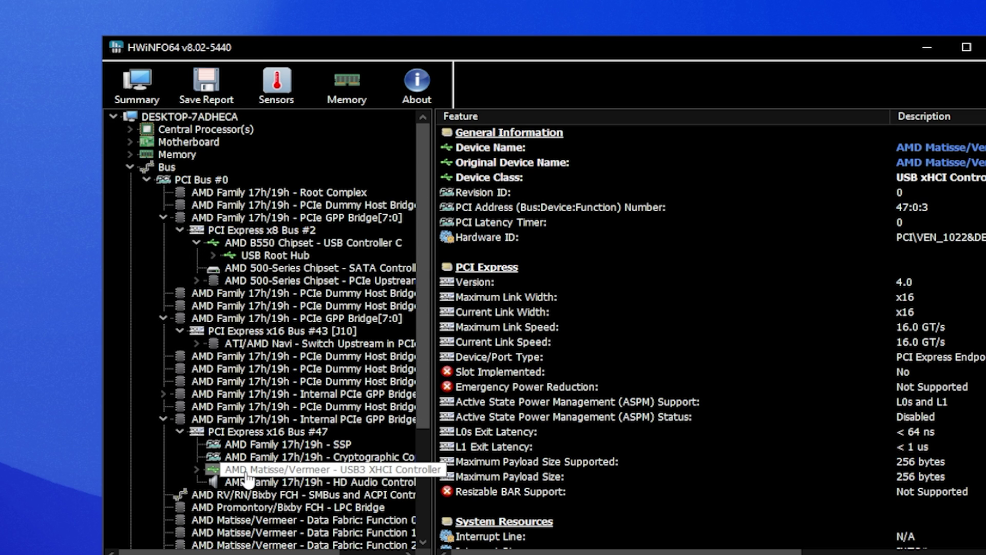
scroll(237, 437, down, 1)
click(197, 431)
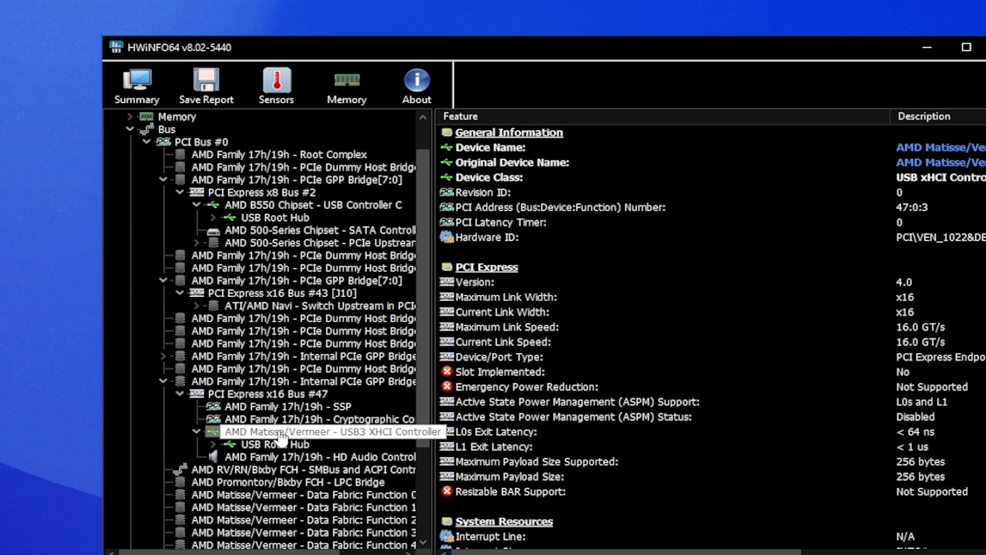
scroll(334, 441, down, 1)
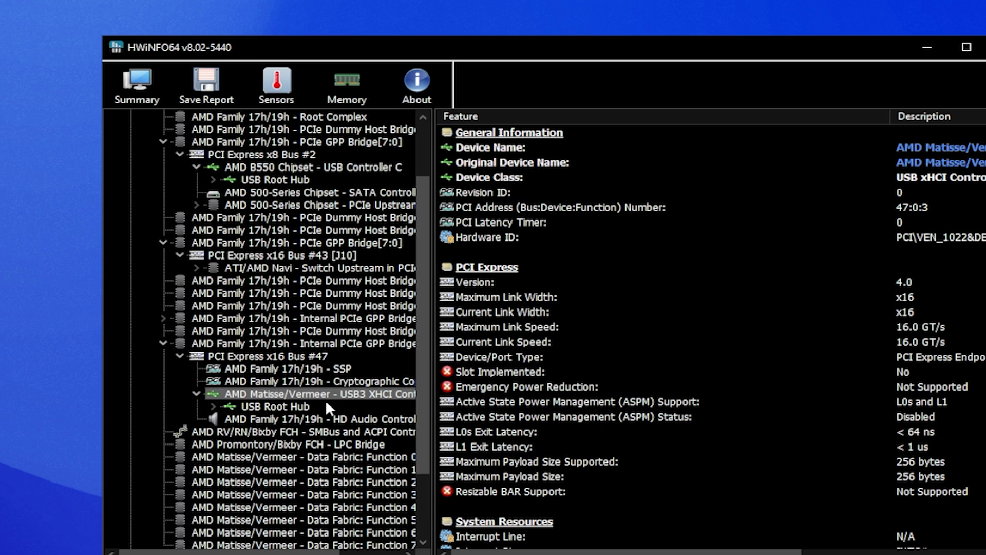
Step: Compare the Root Hub ports: Port1 holds the Razer DeathAdder, Port2 is empty
click(214, 408)
click(274, 417)
scroll(277, 406, down, 1)
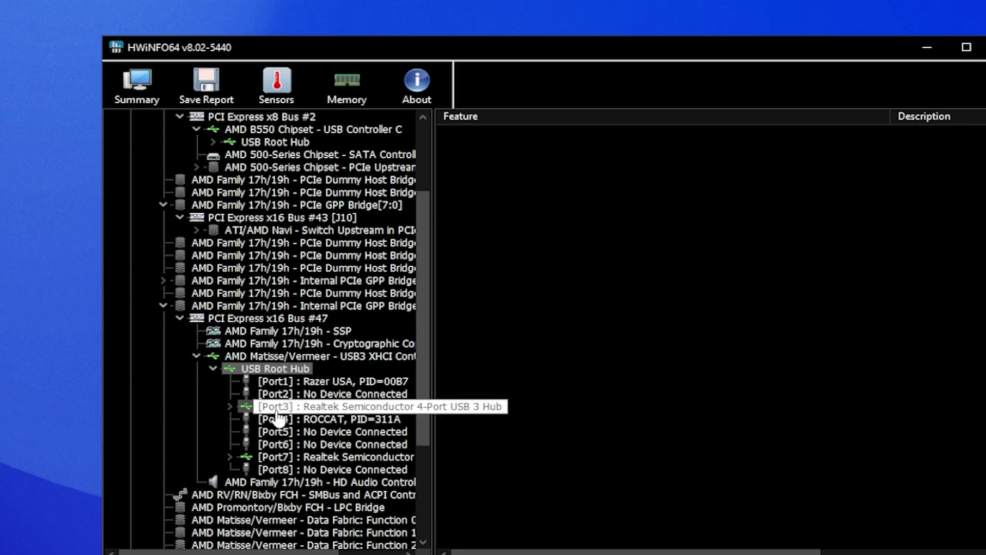
click(301, 393)
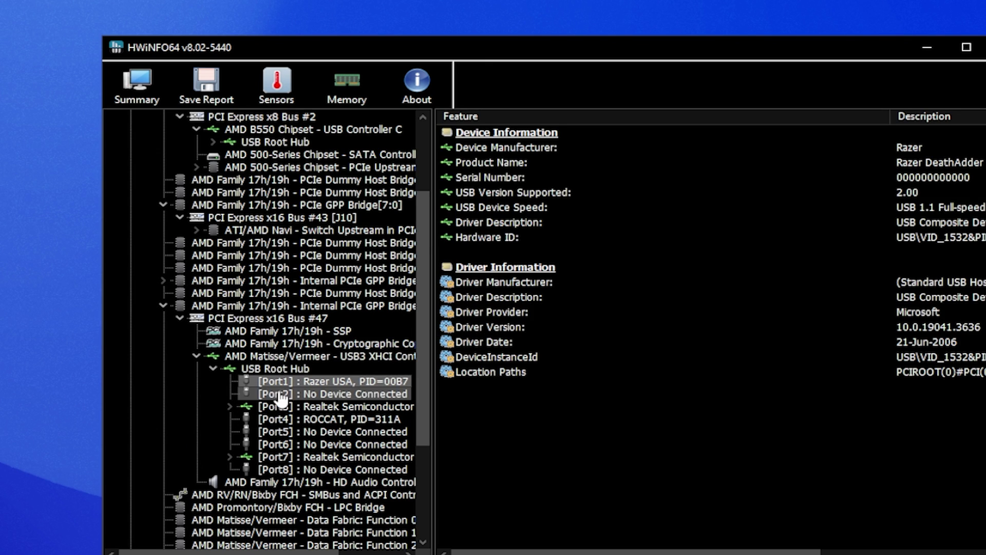
click(283, 393)
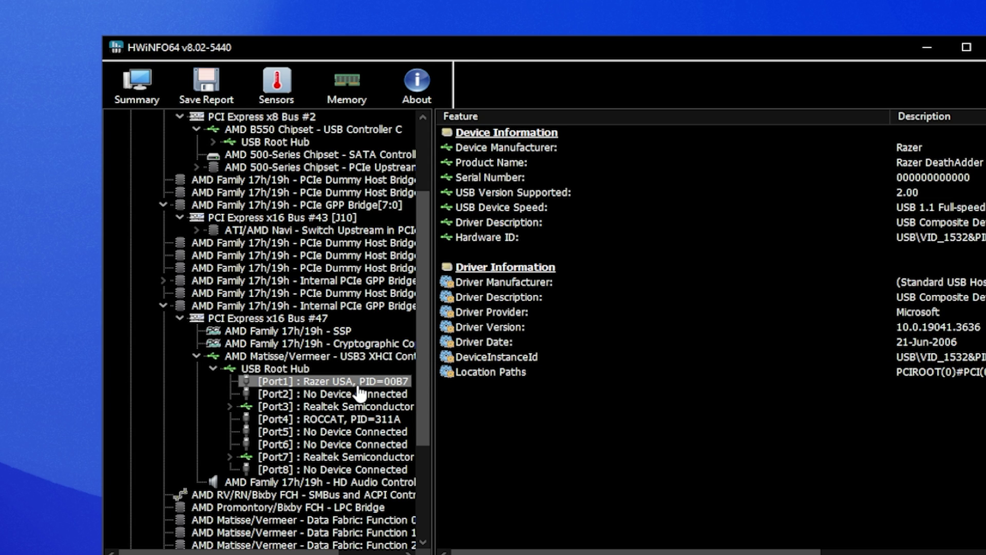
click(313, 394)
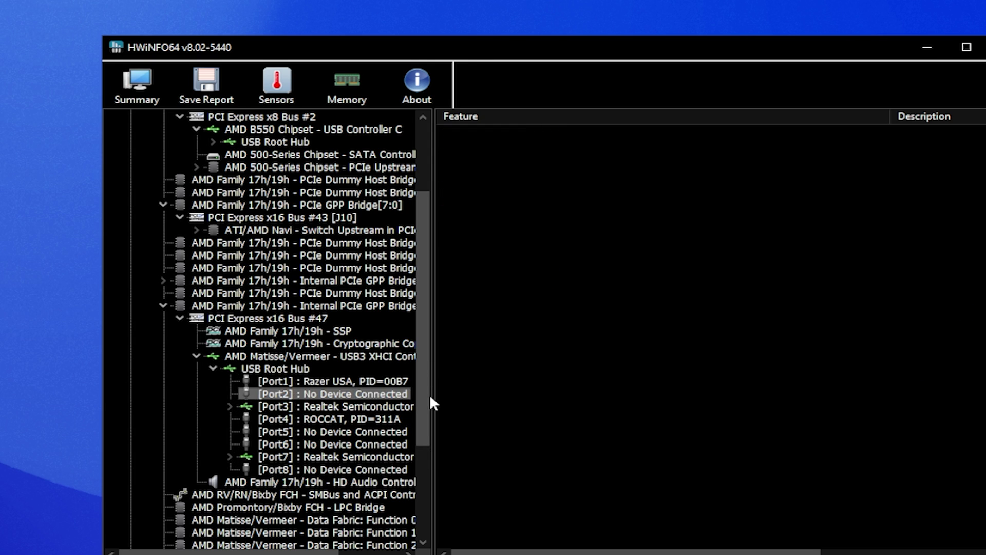
click(314, 382)
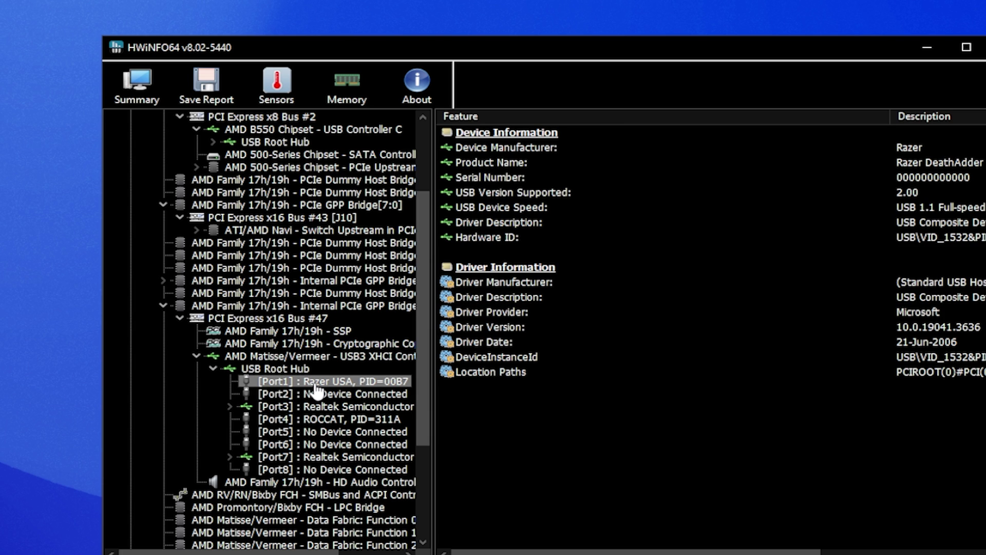
click(284, 396)
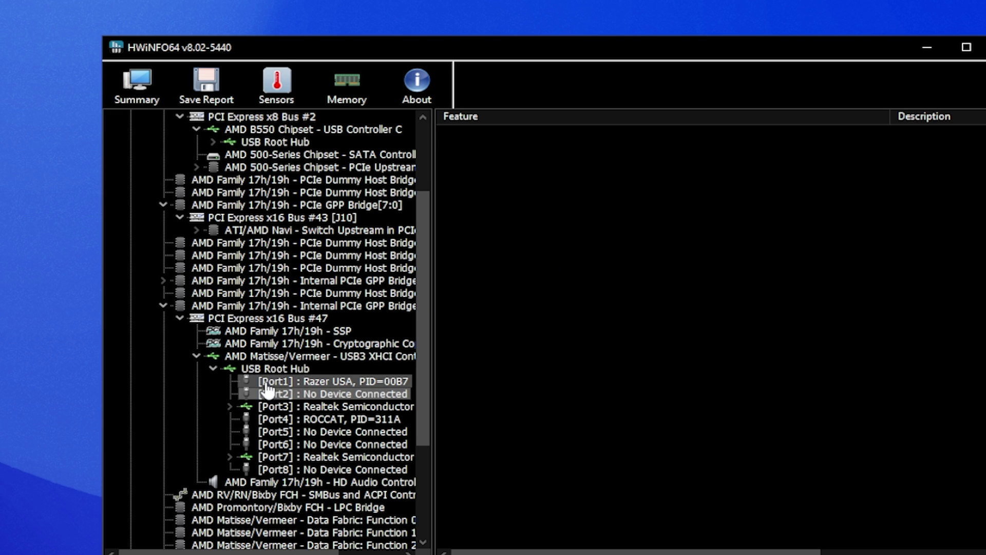
Step: Reselect the USB3 XHCI Controller and its USB Root Hub, expanding the hub's ports
click(273, 356)
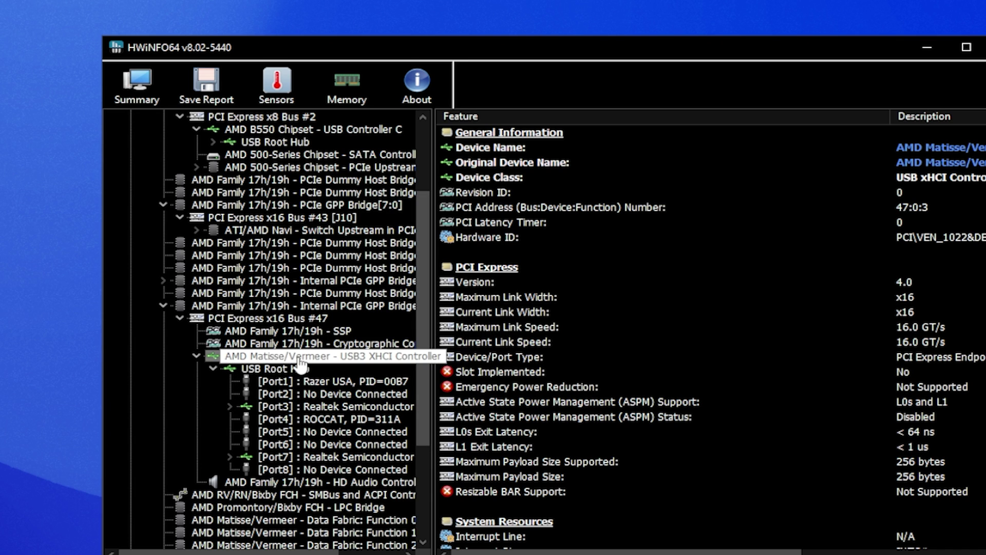
click(254, 369)
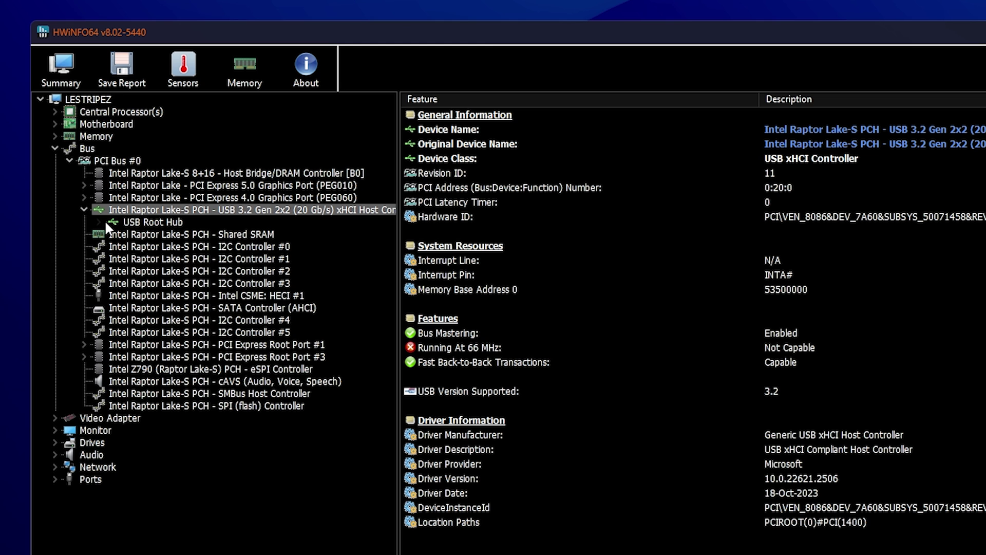
click(98, 222)
click(150, 225)
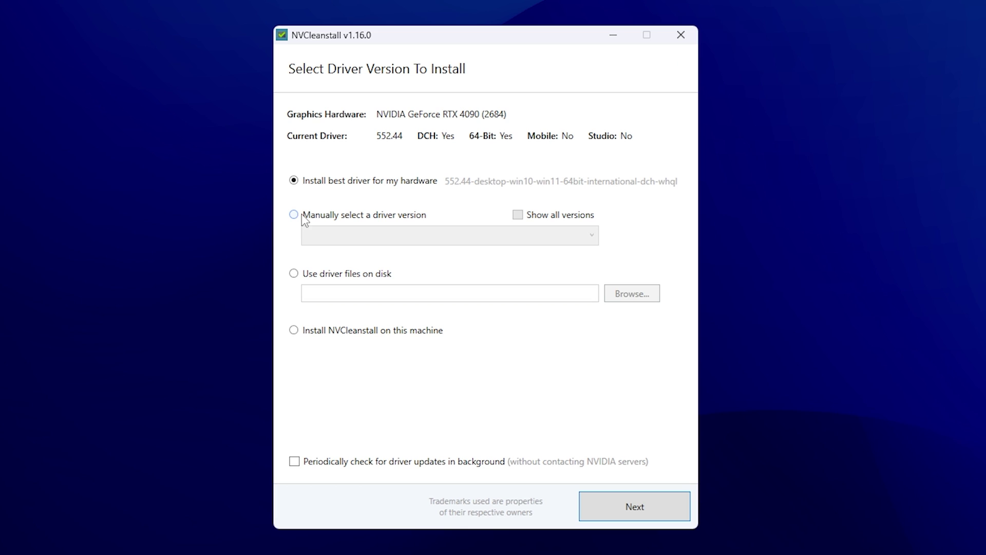
Step: Manually pick driver 552.44 Windows 10 64-bit Desktop DCH
click(294, 215)
click(448, 239)
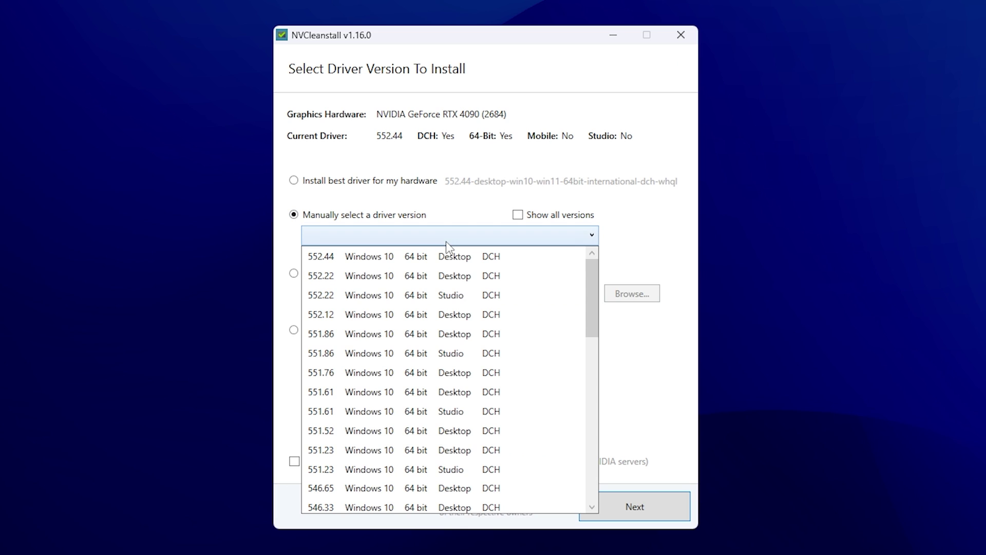
click(360, 260)
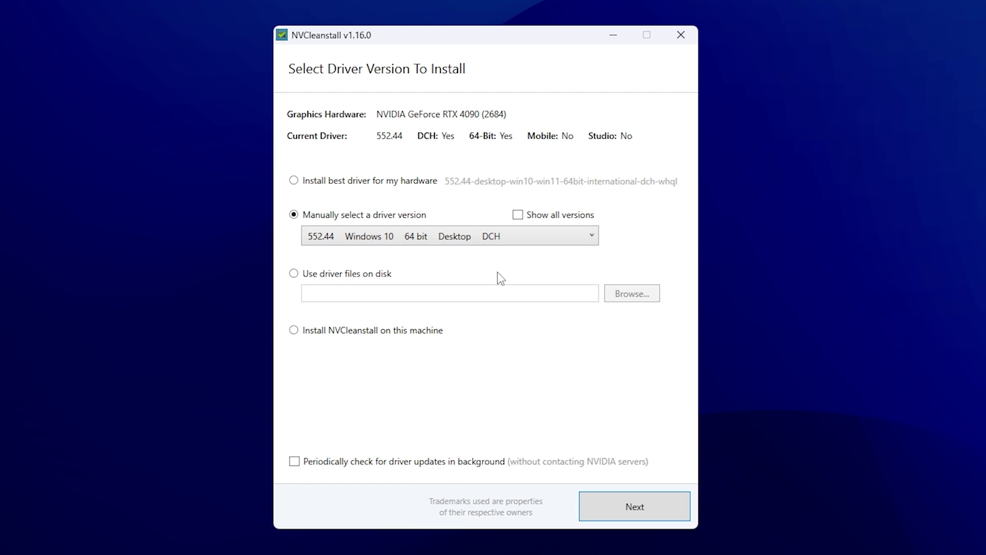
click(603, 511)
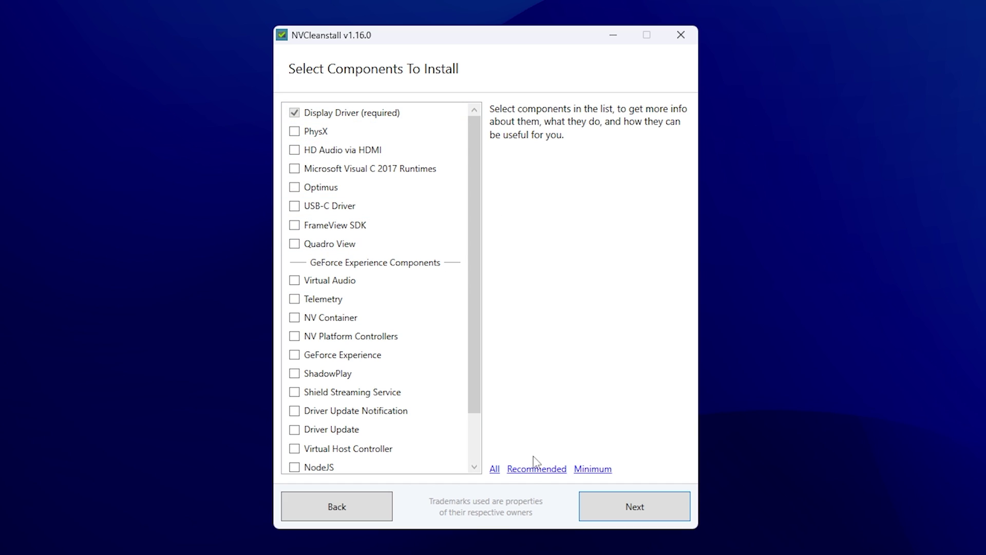
Step: Apply recommended components, drop HD Audio via HDMI, keeping Display Driver and PhysX, and continue
click(532, 469)
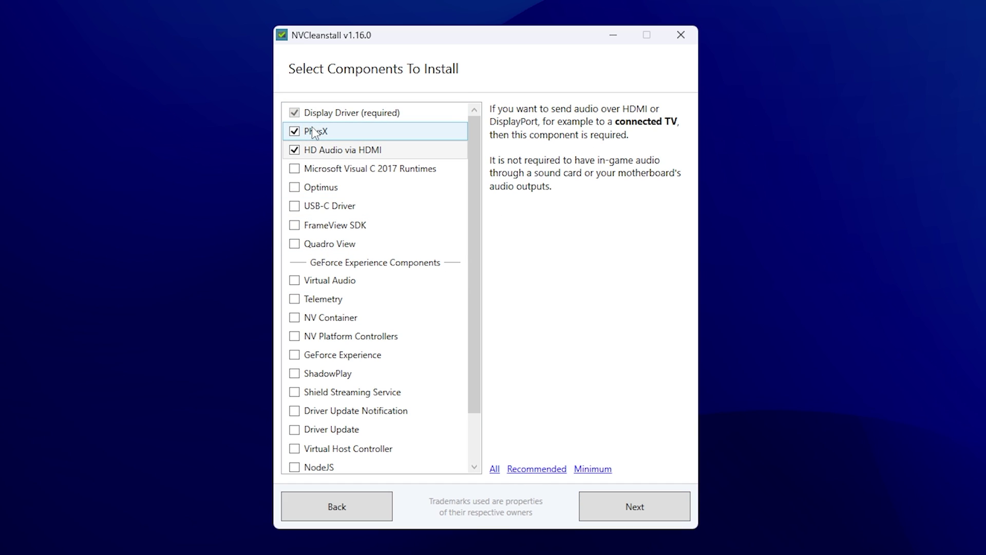
click(294, 150)
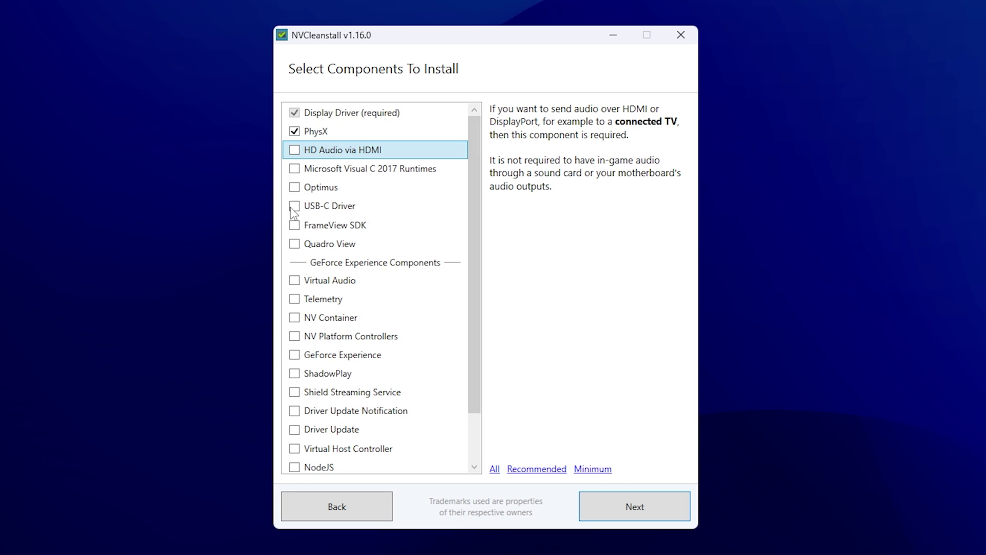
scroll(334, 168, down, 1)
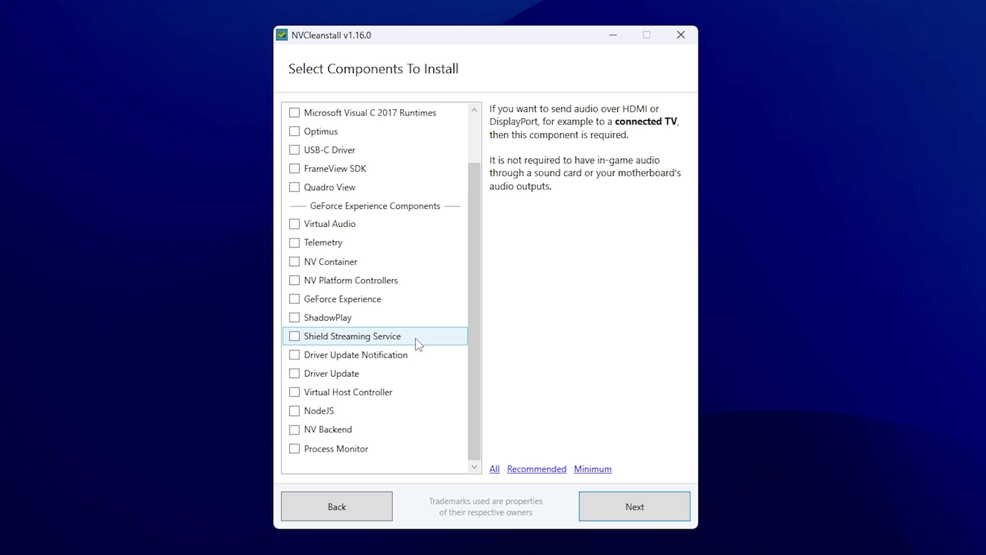
click(357, 341)
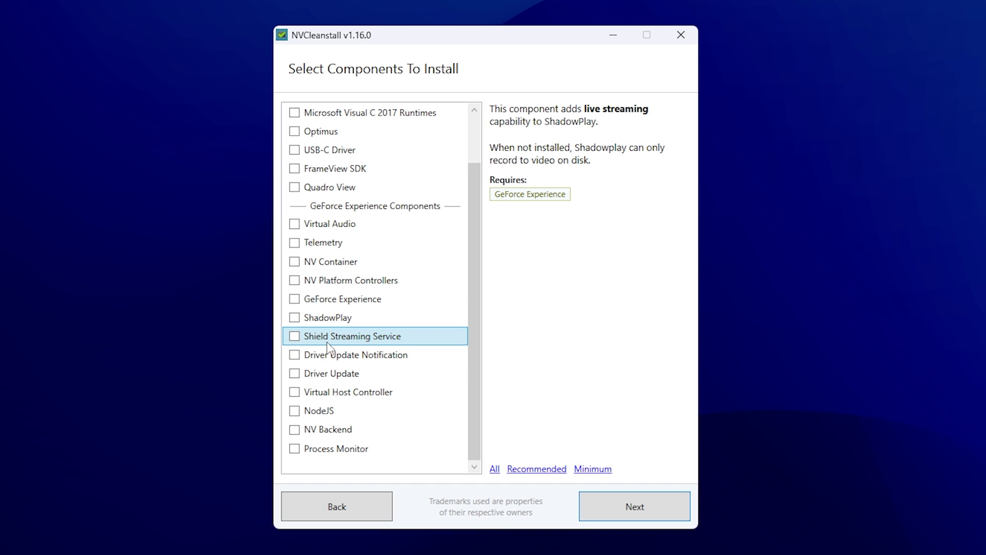
scroll(327, 341, up, 2)
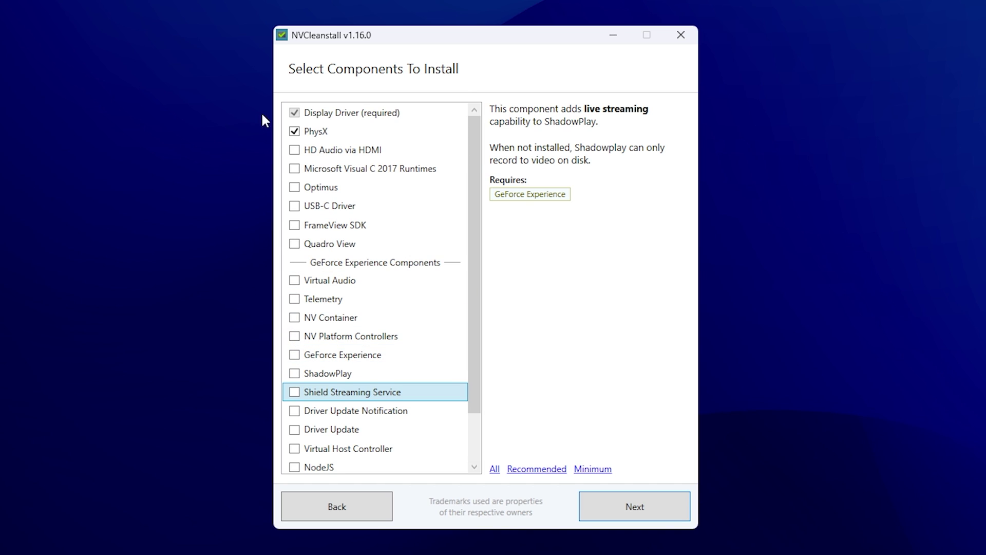
click(601, 507)
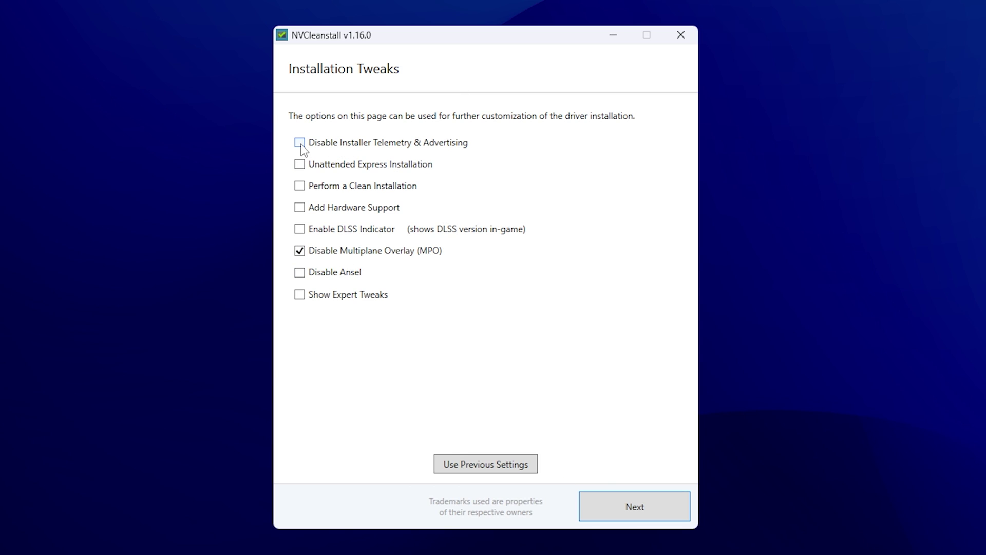
Step: Enable Disable Installer Telemetry, Clean Installation and Disable Ansel, and show expert tweaks
click(300, 144)
click(301, 188)
click(300, 273)
click(300, 295)
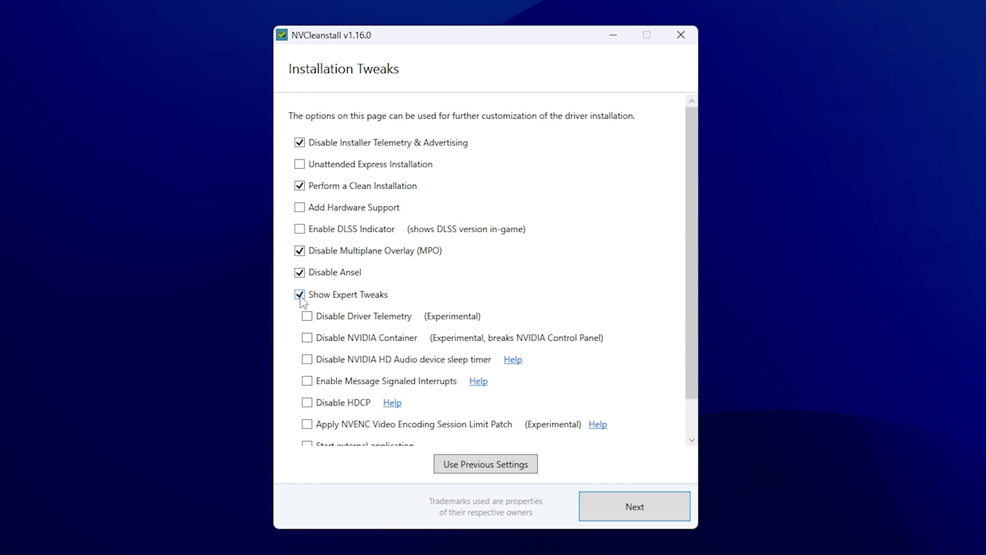
Step: Disable driver telemetry and HDCP, then build the customized driver package
click(306, 316)
scroll(307, 316, down, 1)
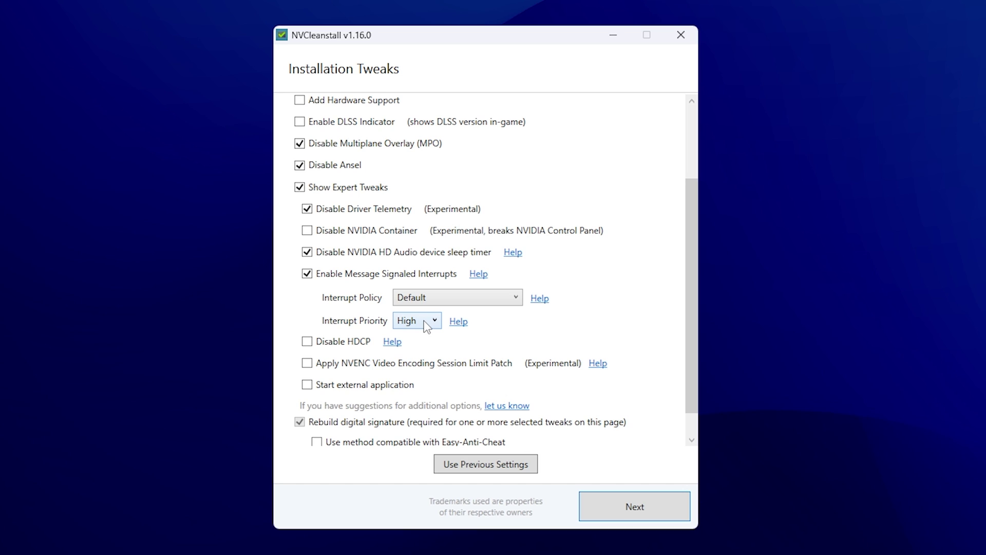
click(307, 341)
scroll(488, 432, down, 1)
click(619, 507)
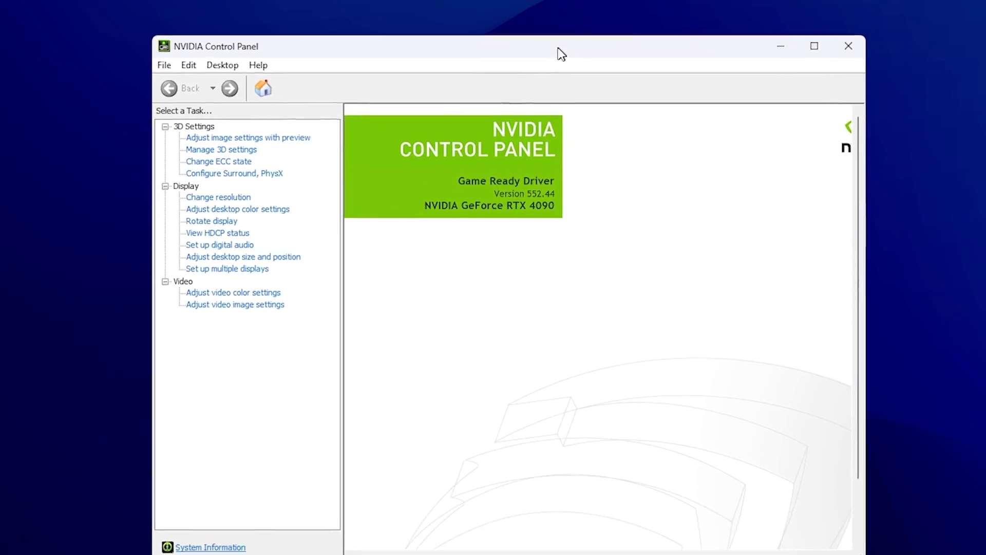
Step: Drag the NVIDIA Control Panel window up so it sits fully on screen
drag(559, 53, 535, 44)
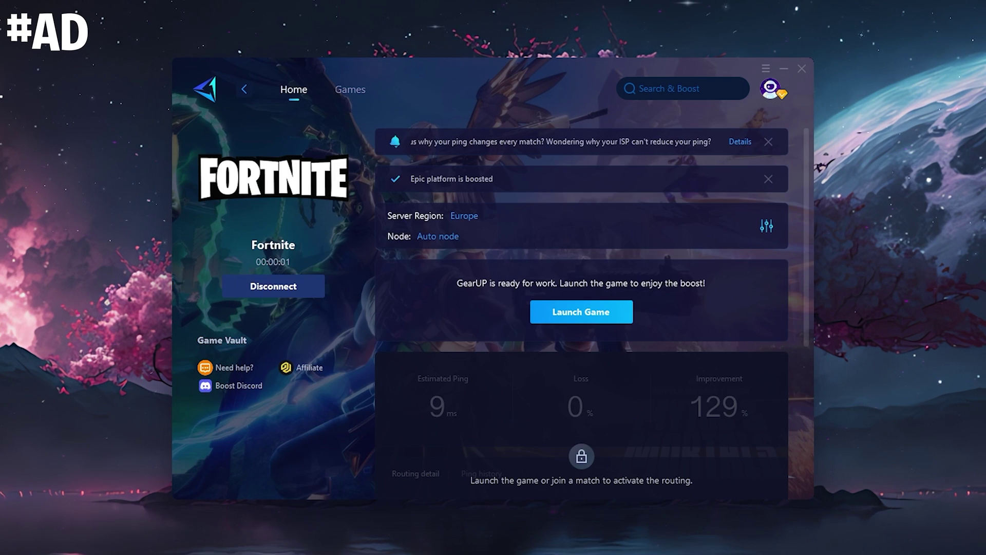
Step: Choose Europe as the game server region, then run the character down the hill
click(458, 186)
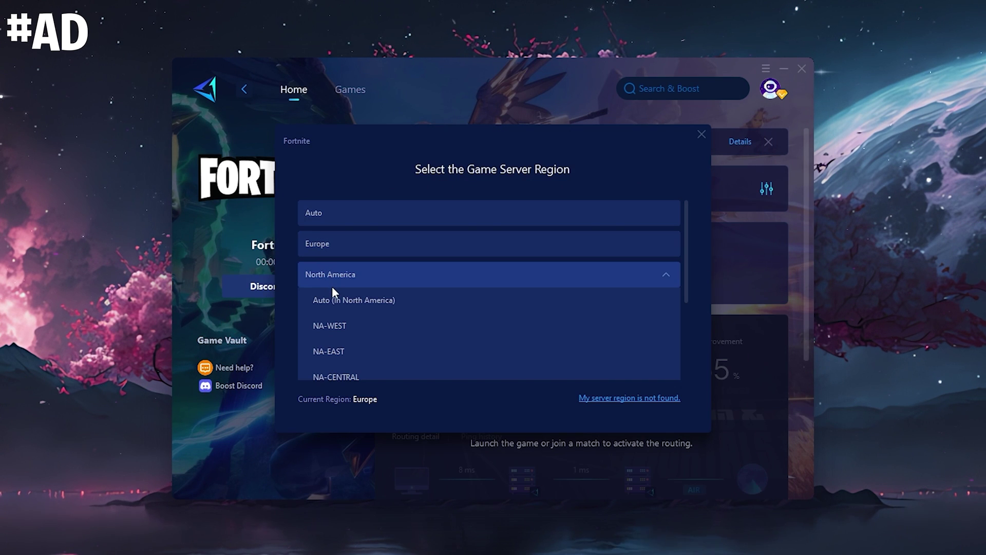
click(346, 241)
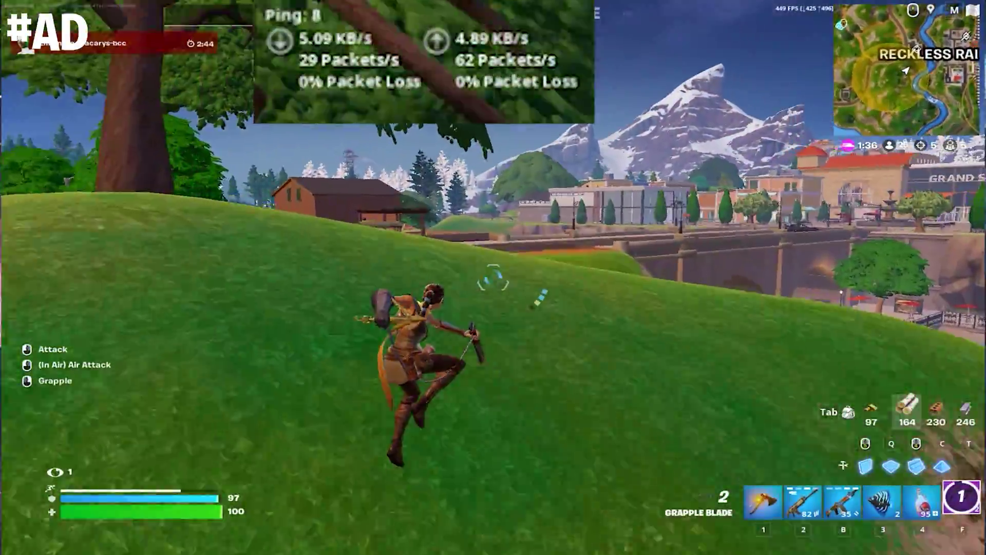
key(w)
key(space)
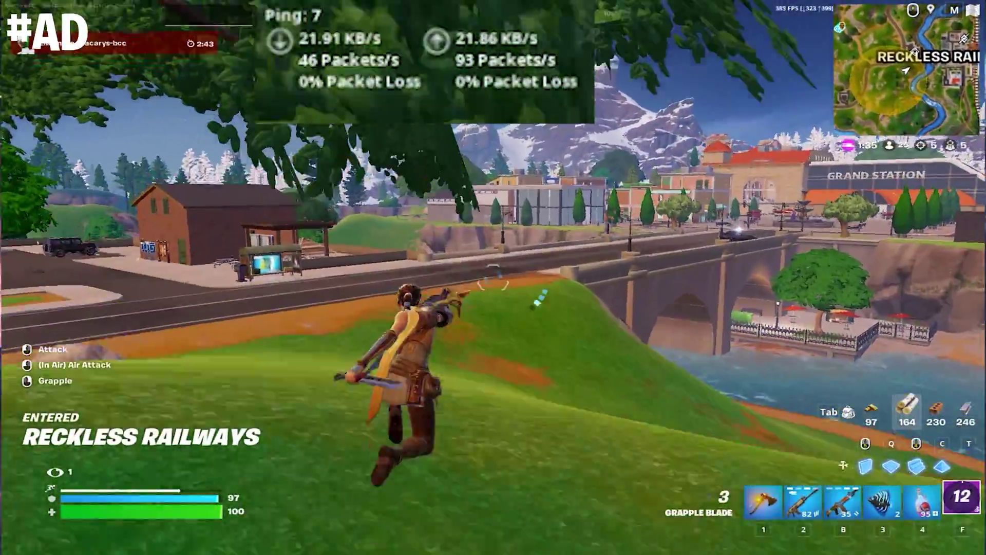
Step: Build a wooden ramp and walls around the character, then equip the Sharpshooter Striker AR
key(w)
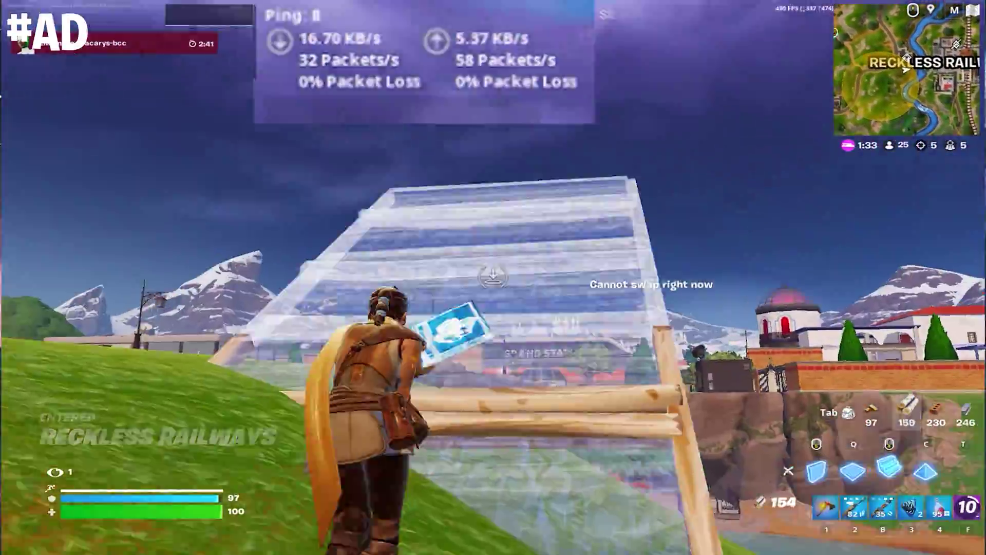
key(space)
key(q)
key(c)
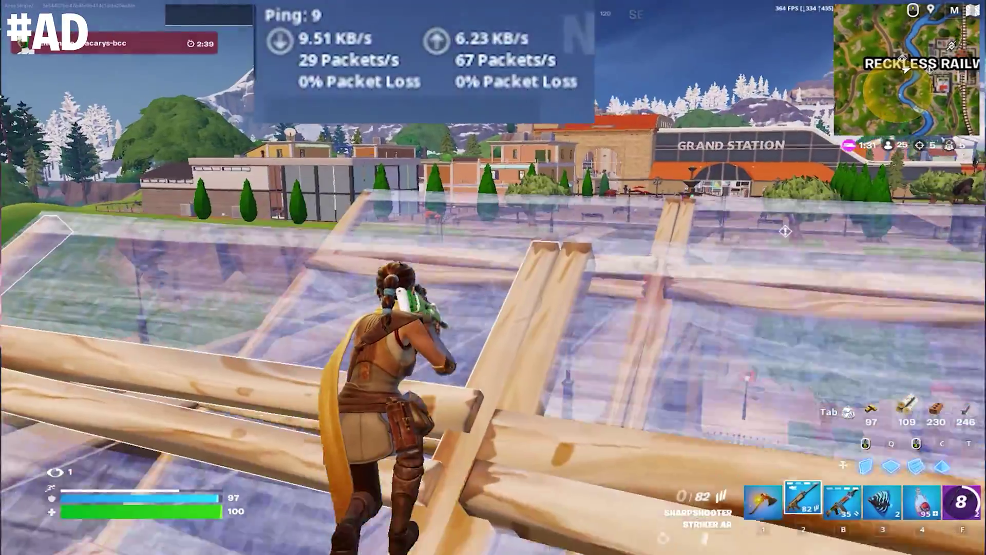
key(2)
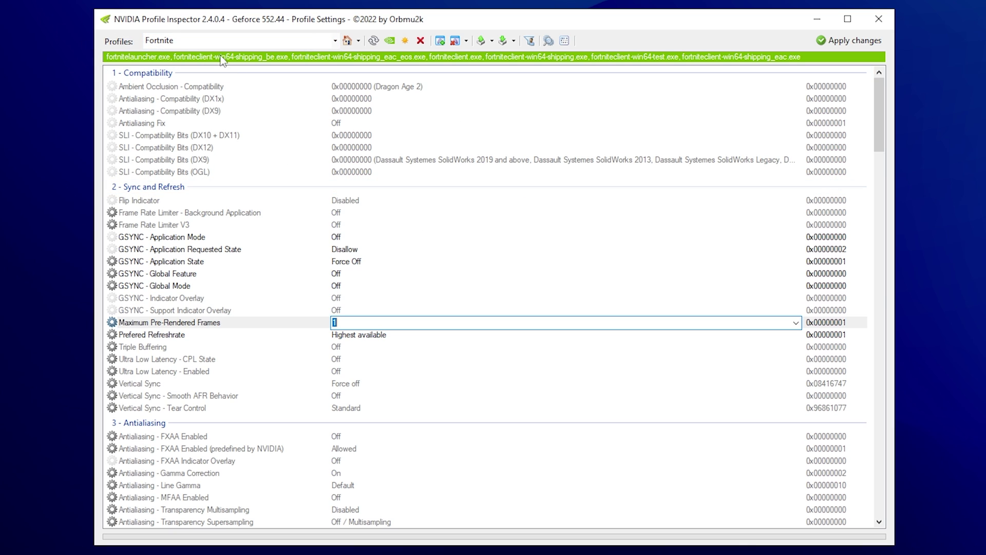
Step: Check the Fortnite profile's Flip Indicator and GSYNC settings rows are Off
click(183, 42)
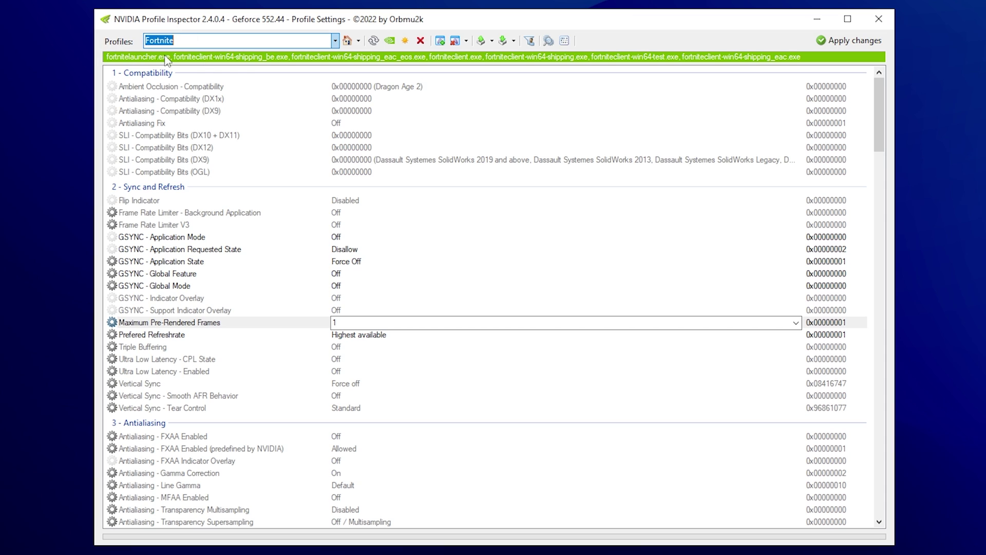
click(176, 40)
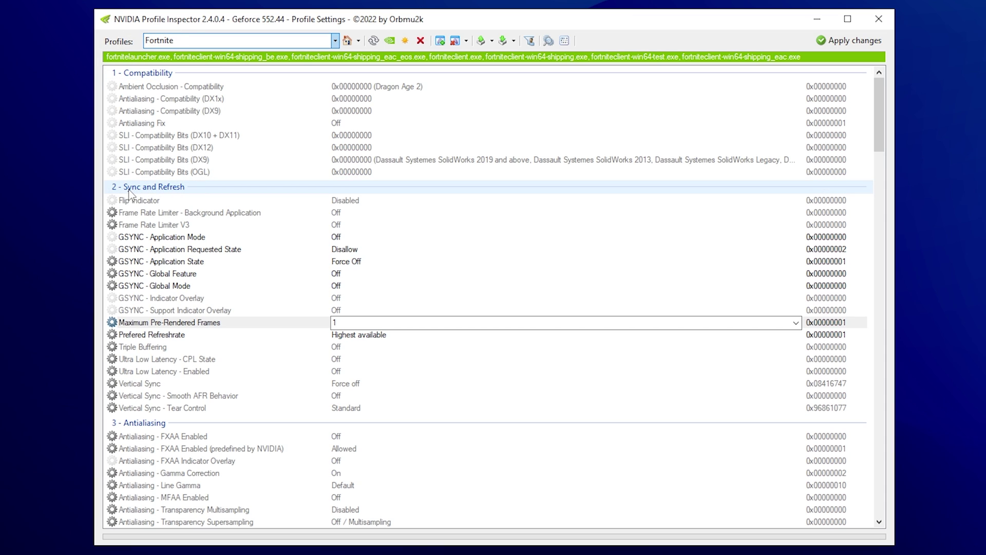
click(331, 205)
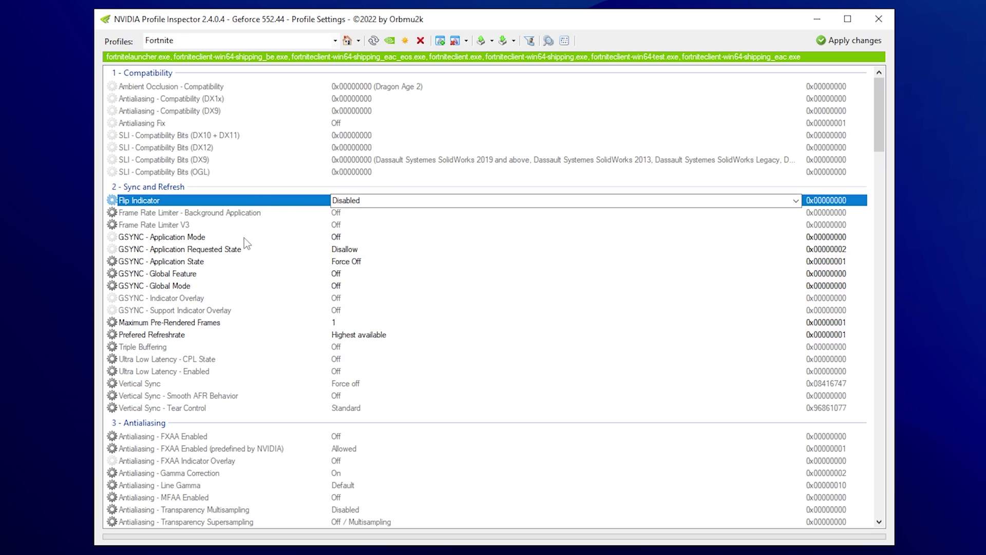
click(128, 237)
click(127, 249)
click(131, 262)
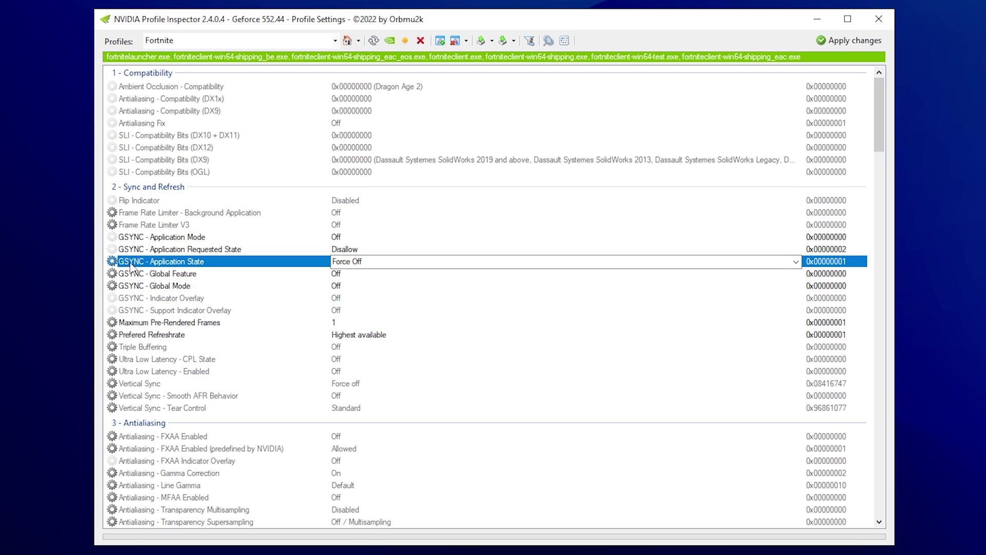
click(132, 275)
click(132, 286)
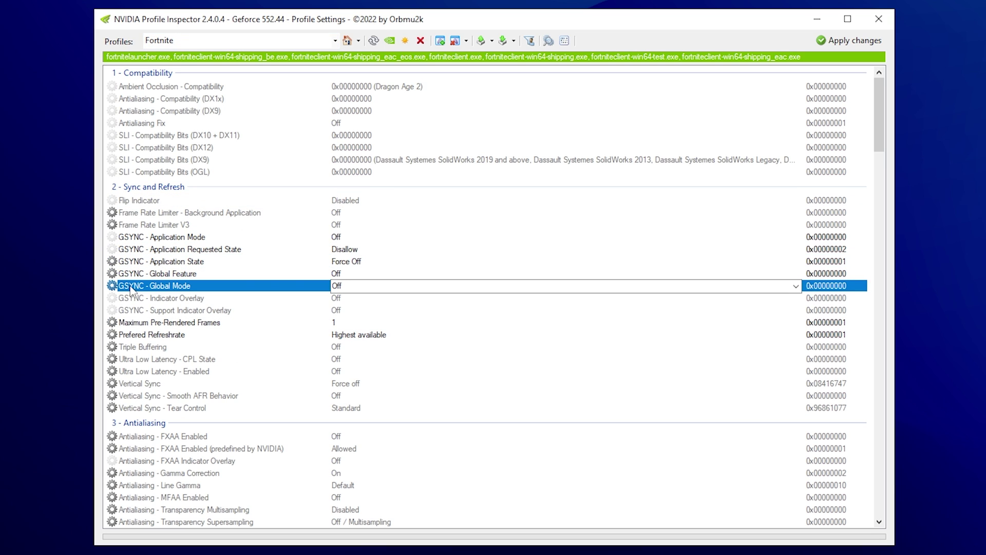
Step: Keep the Fortnite profile's Vertical Sync at Force off
click(135, 384)
click(361, 236)
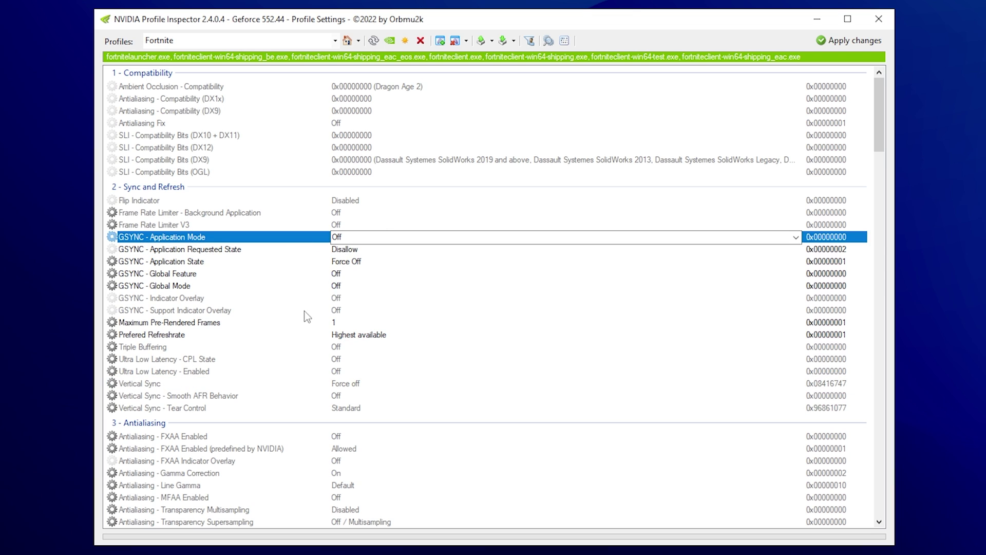
click(409, 383)
click(405, 384)
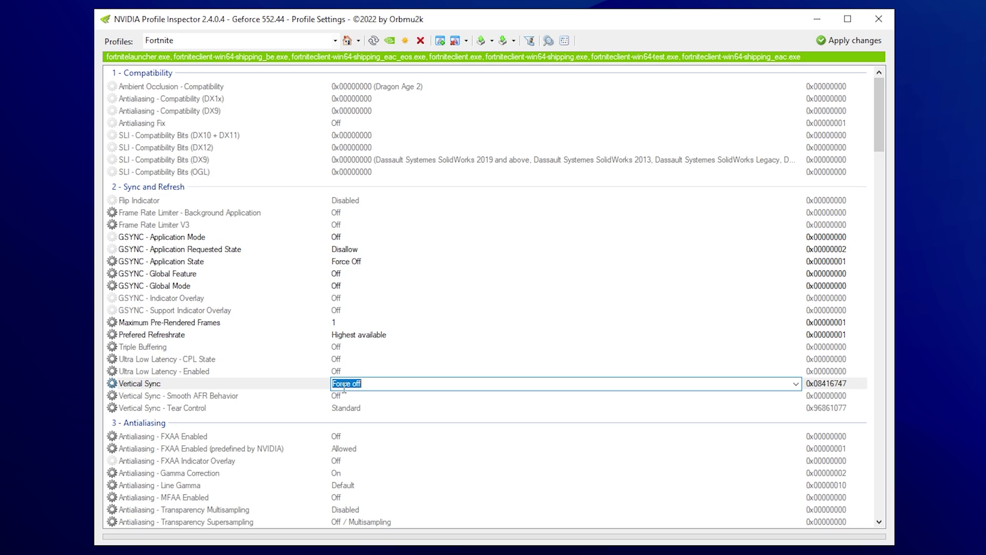
click(395, 387)
Step: Set Maximum Pre-Rendered Frames to 1
click(358, 322)
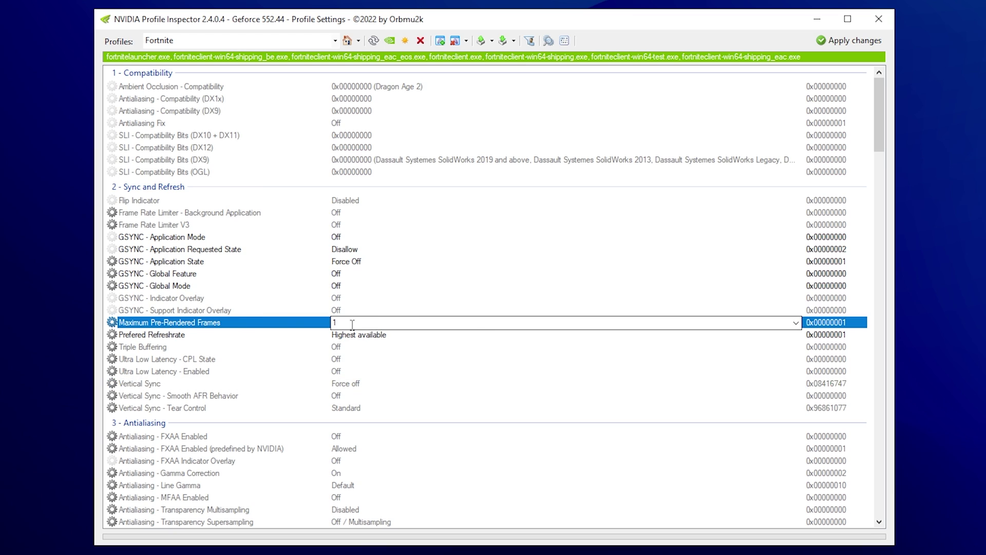
click(387, 323)
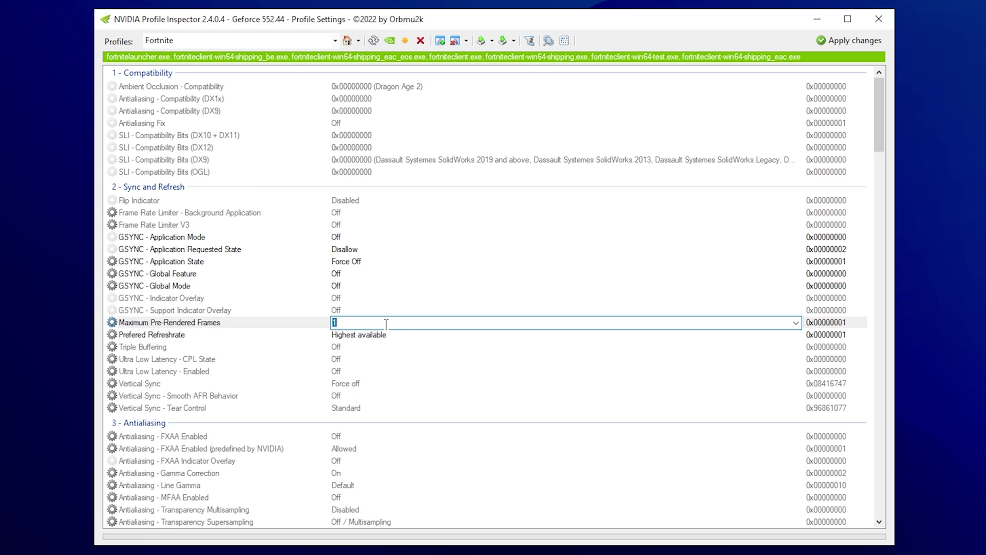
click(796, 323)
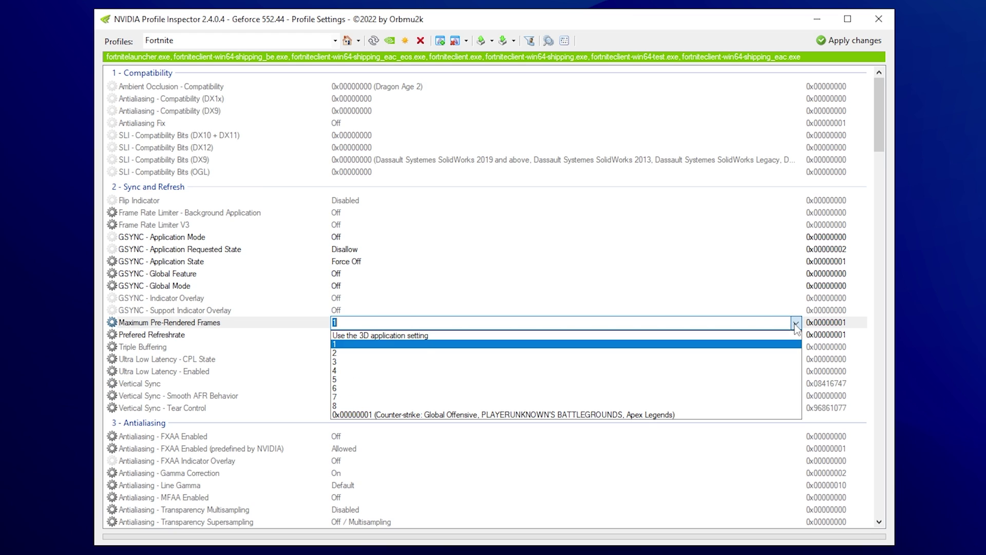
click(378, 344)
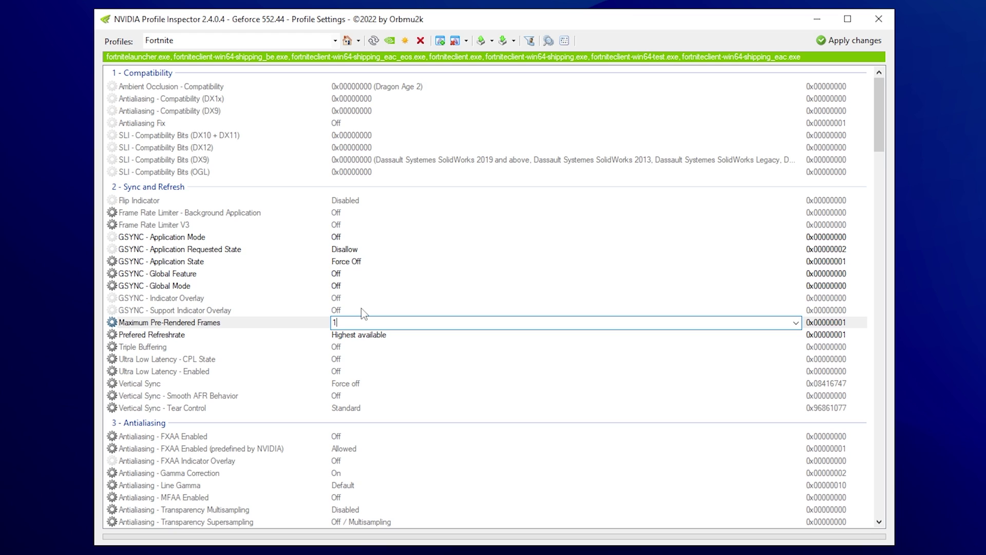
click(796, 323)
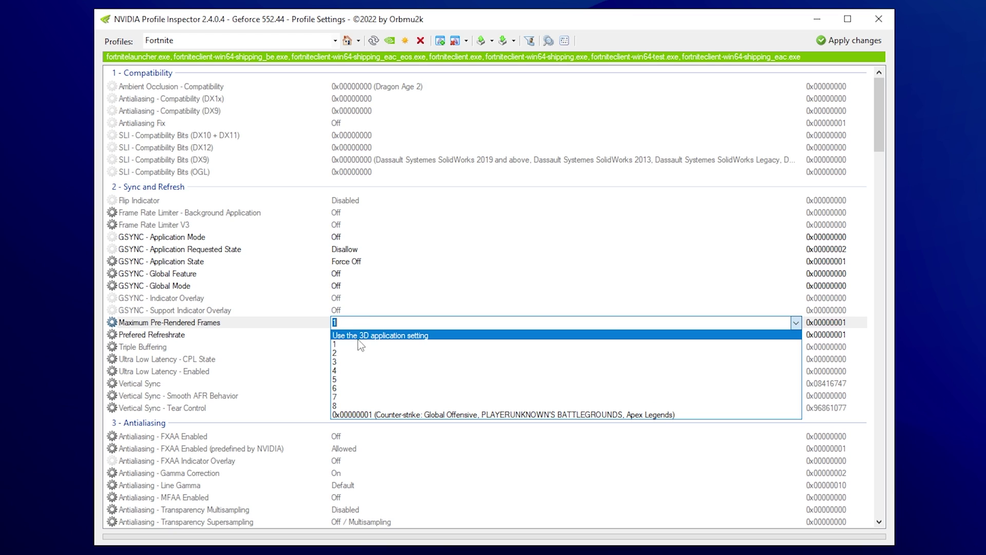
click(381, 339)
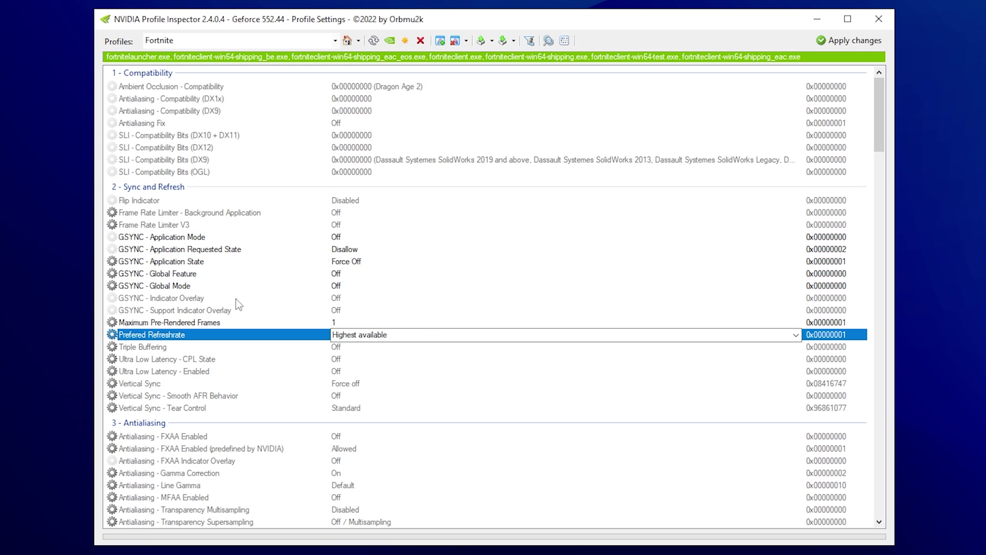
Step: Keep FXAA Enabled Off and set predefined FXAA to Disallowed
scroll(236, 301, down, 5)
click(133, 263)
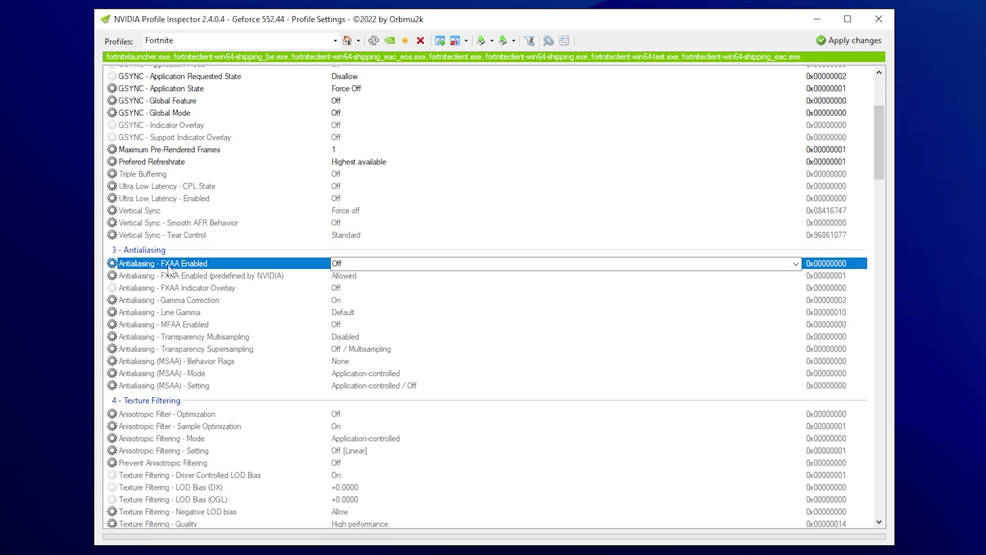
click(350, 264)
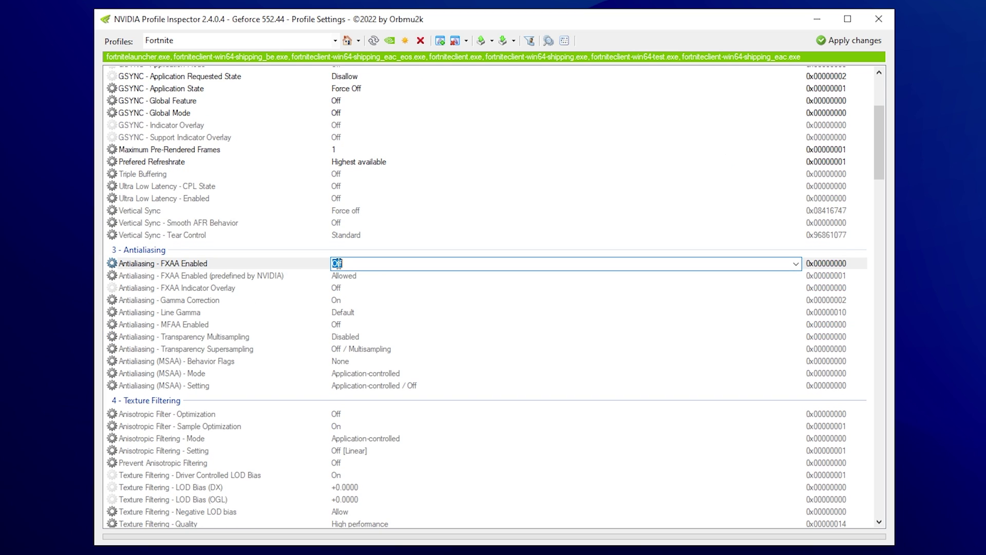
click(355, 276)
click(796, 276)
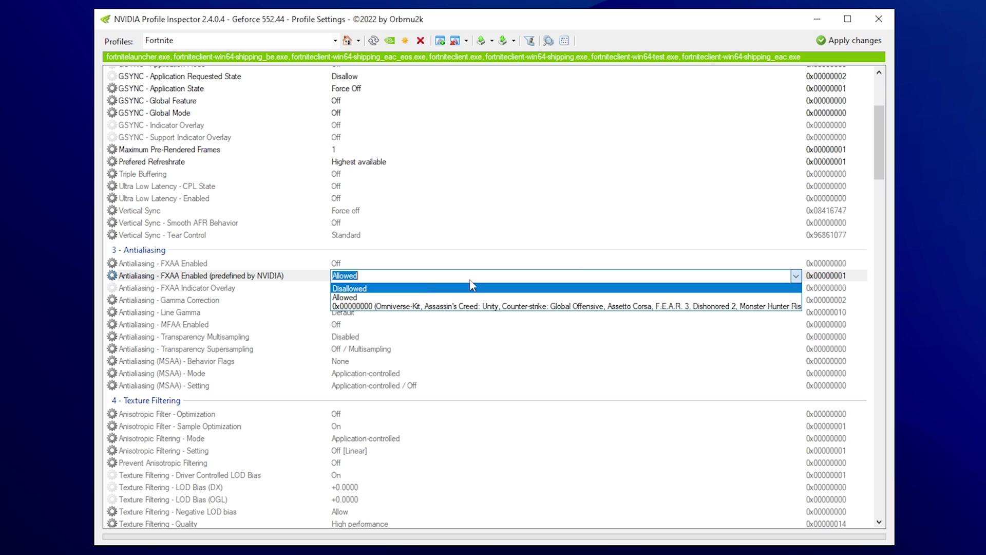
click(418, 283)
click(309, 262)
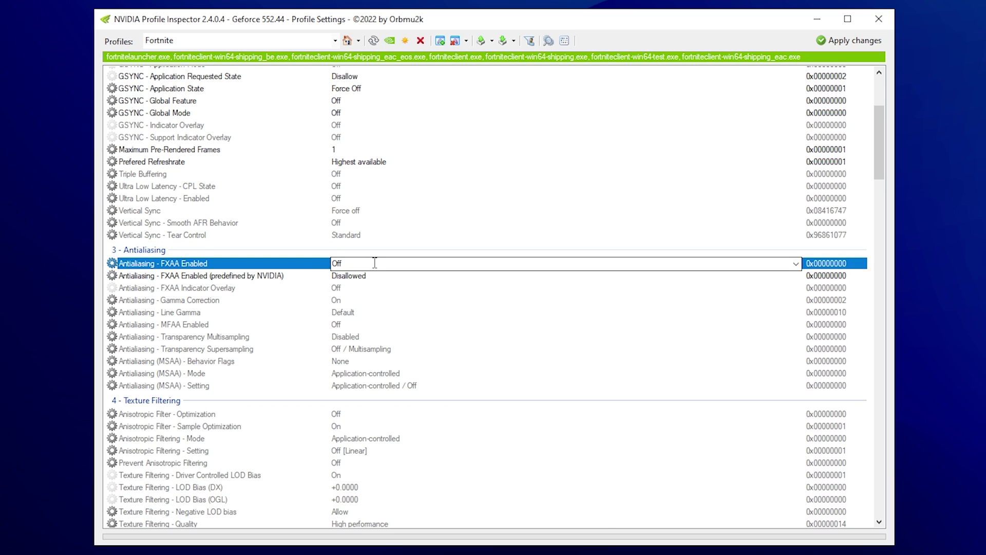
click(363, 272)
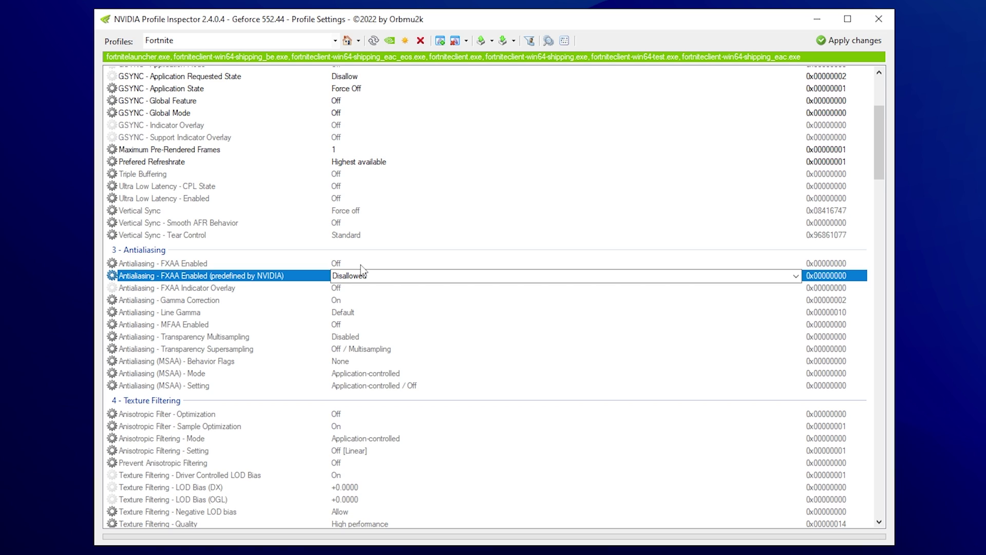
click(361, 265)
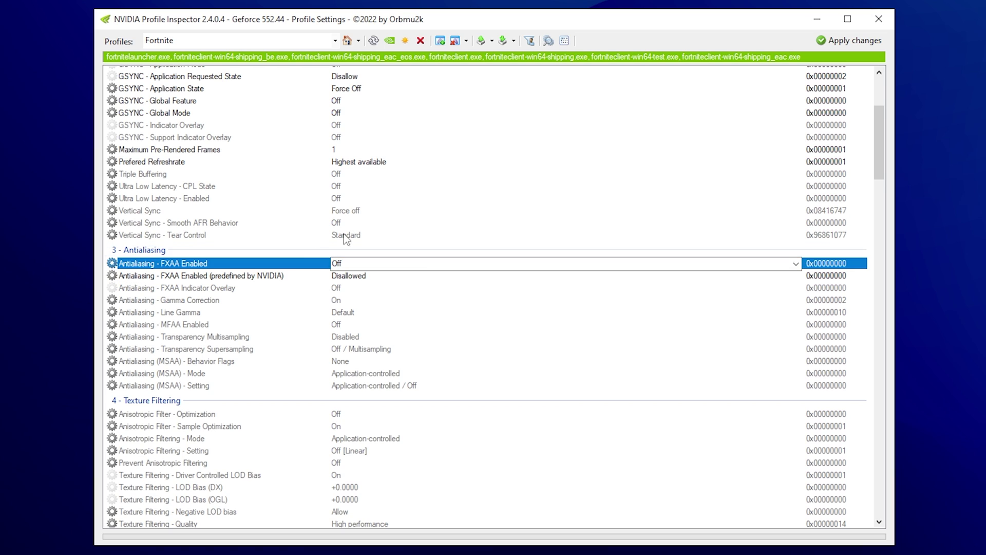
click(376, 276)
click(342, 265)
Step: Review the Gamma Correction, Line Gamma and Transparency Multisampling antialiasing rows
click(354, 300)
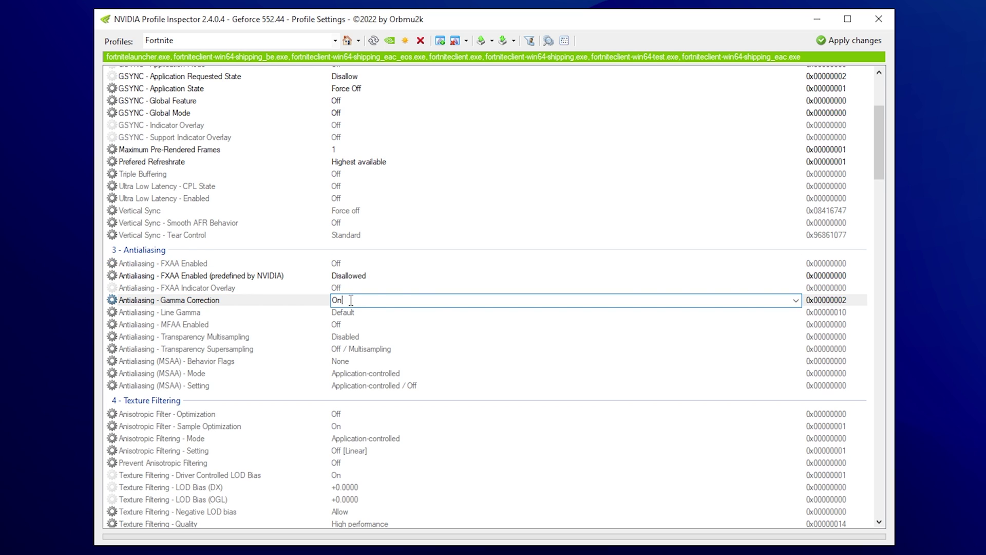
click(357, 312)
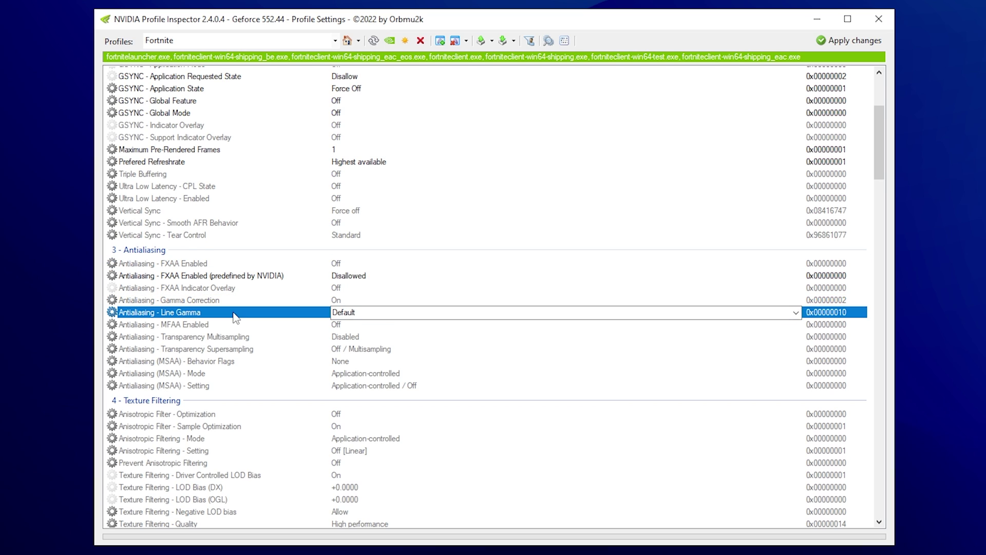
click(358, 312)
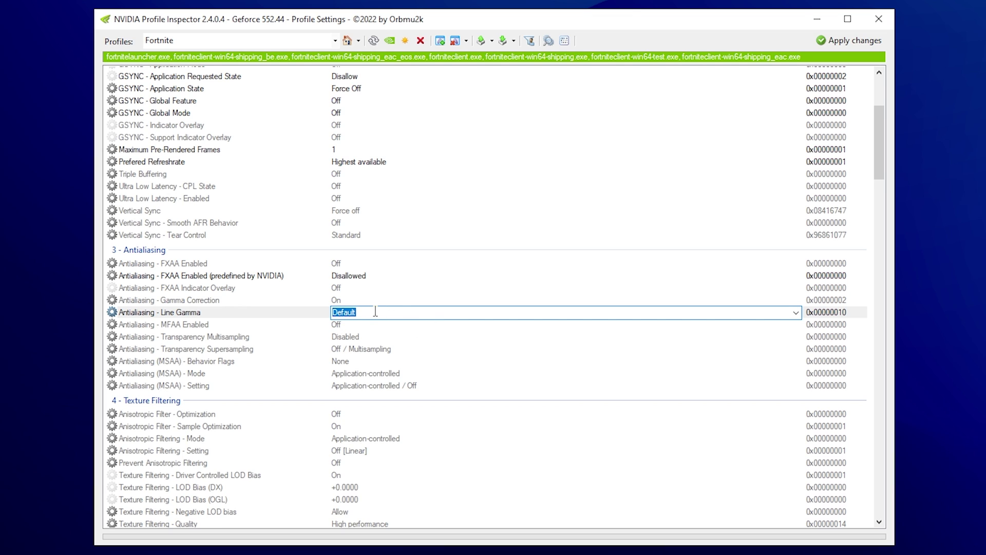
click(302, 334)
click(190, 347)
click(195, 341)
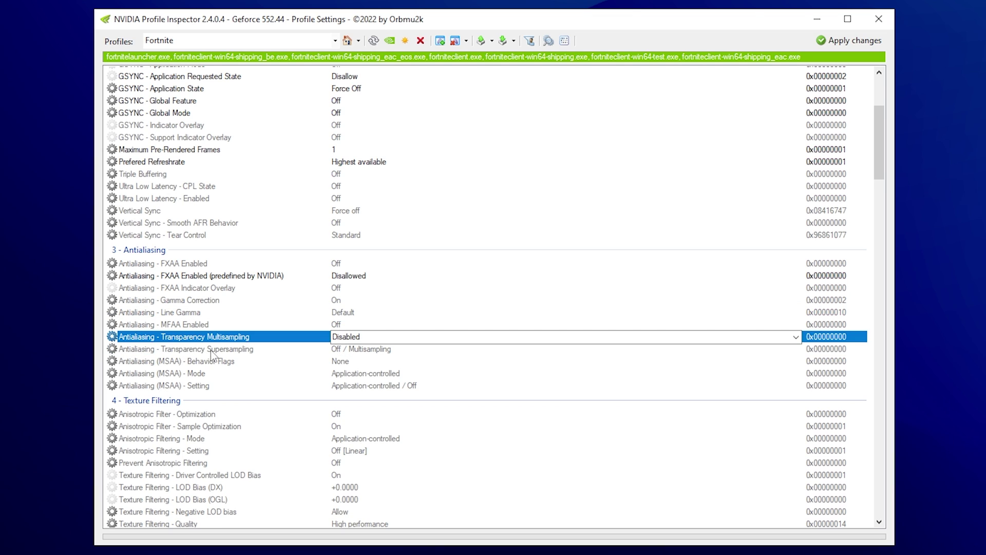
Step: Keep Transparency Supersampling at Off / Multisampling
click(221, 348)
click(241, 341)
click(288, 348)
click(343, 334)
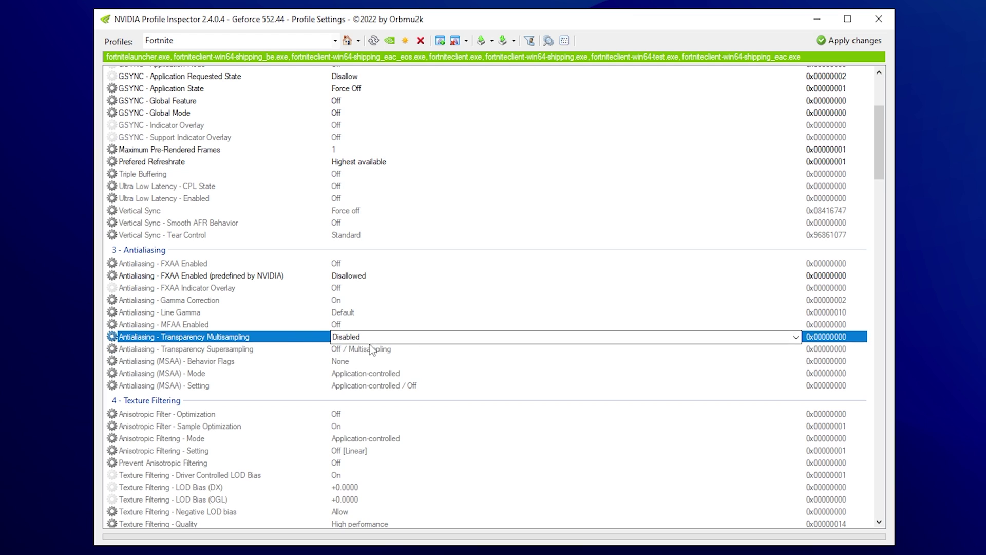
click(387, 350)
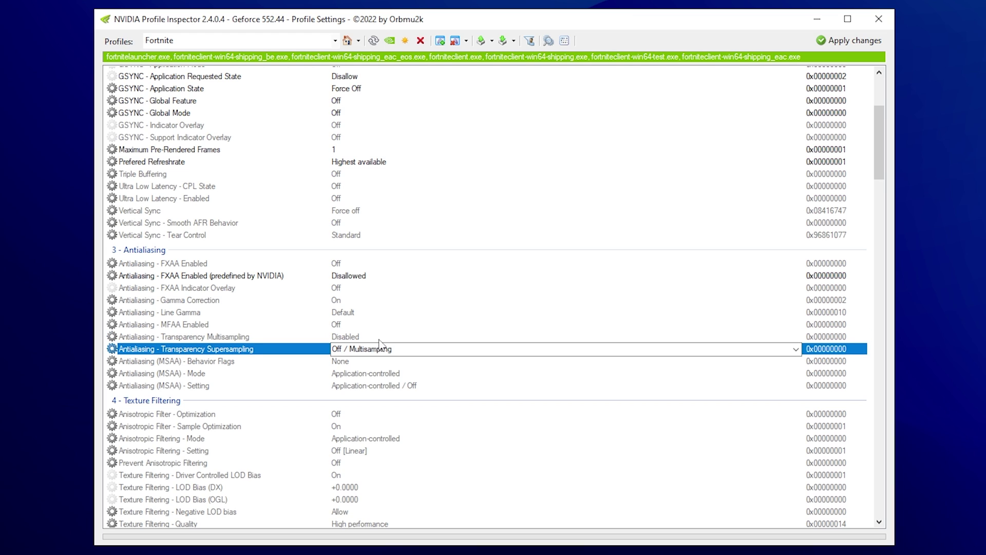
click(379, 337)
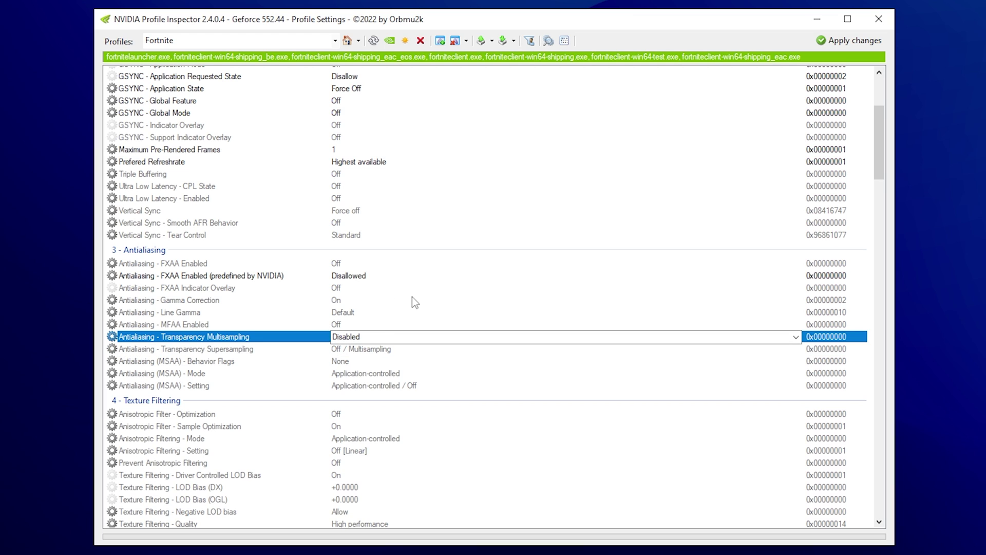
click(350, 350)
click(351, 337)
click(380, 350)
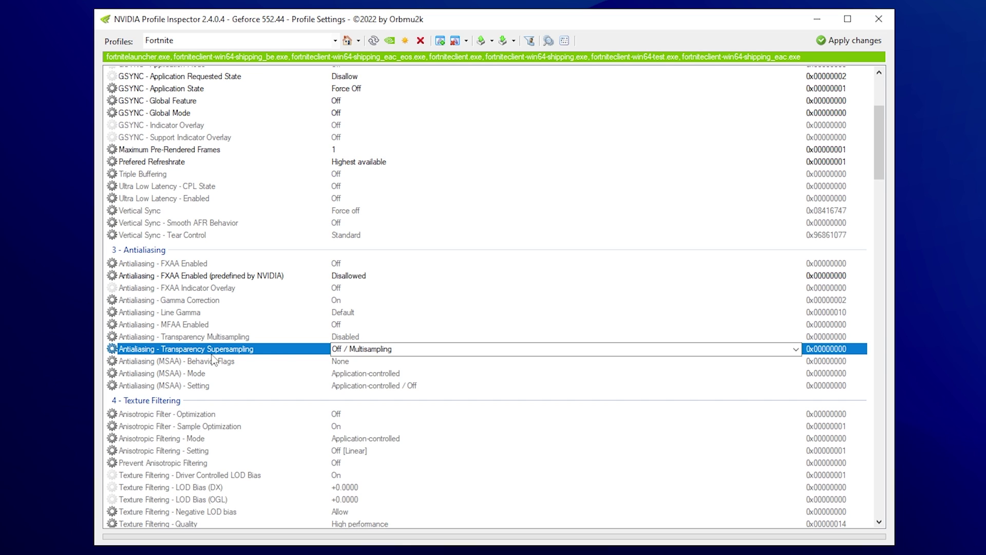
click(796, 349)
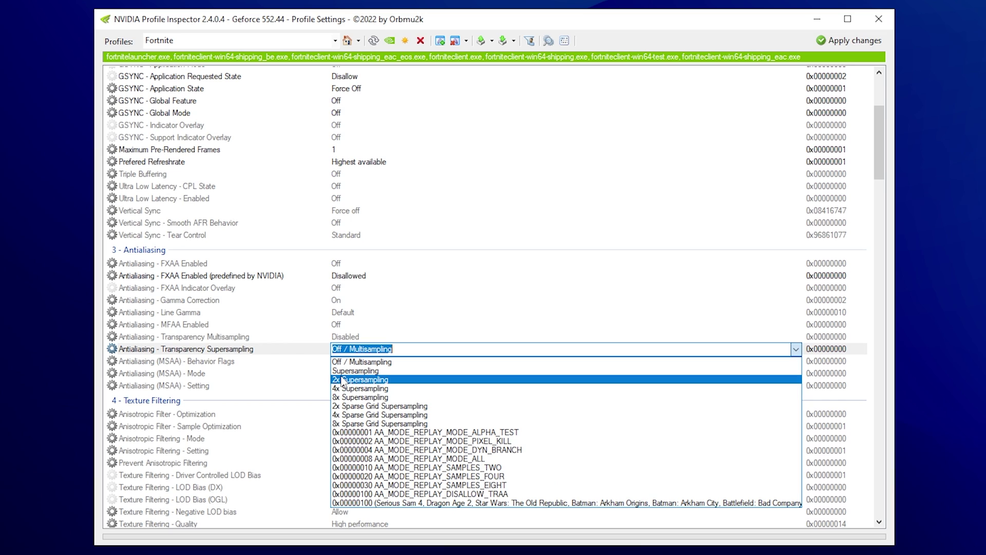
click(355, 361)
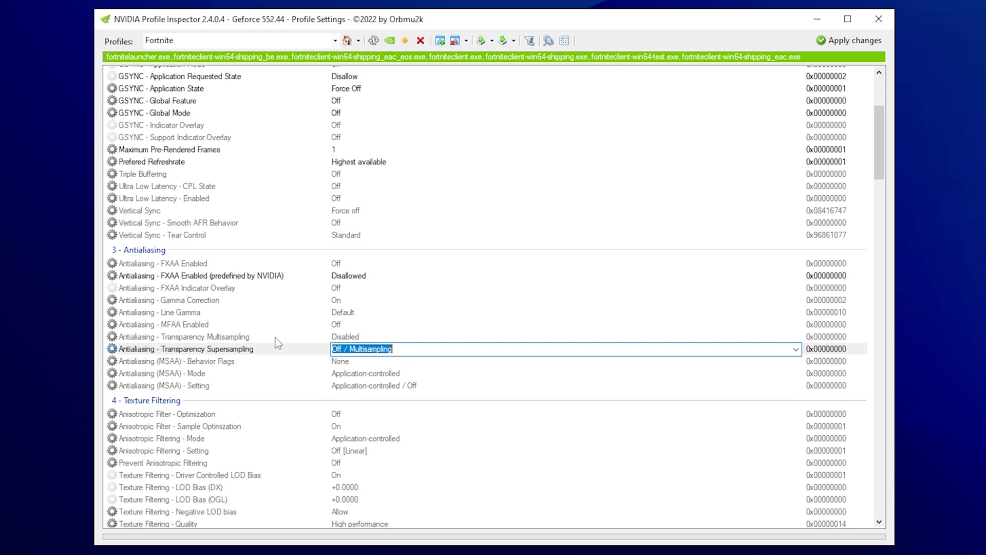
Step: Set Antialiasing (MSAA) - Mode to Override any application setting
click(174, 374)
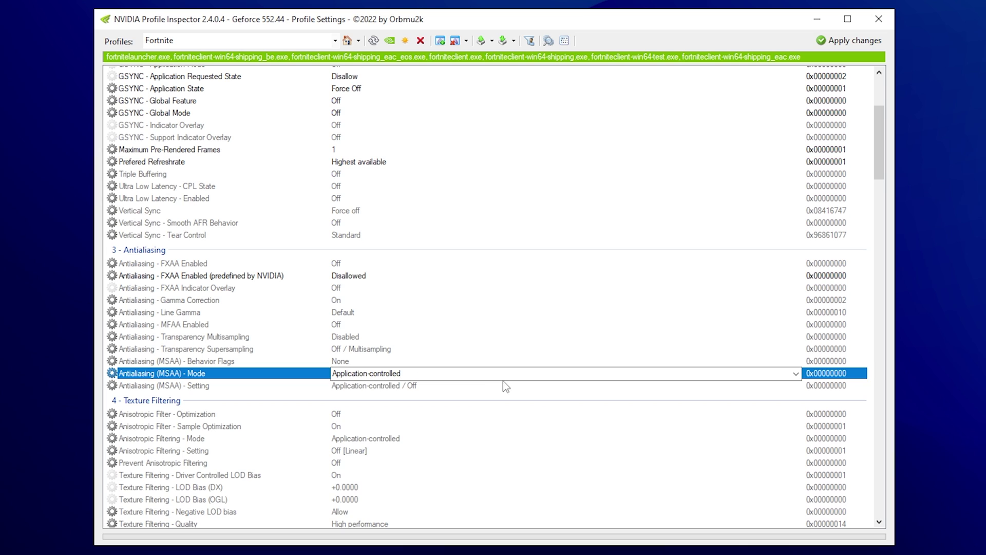
click(414, 373)
drag(403, 373, 331, 374)
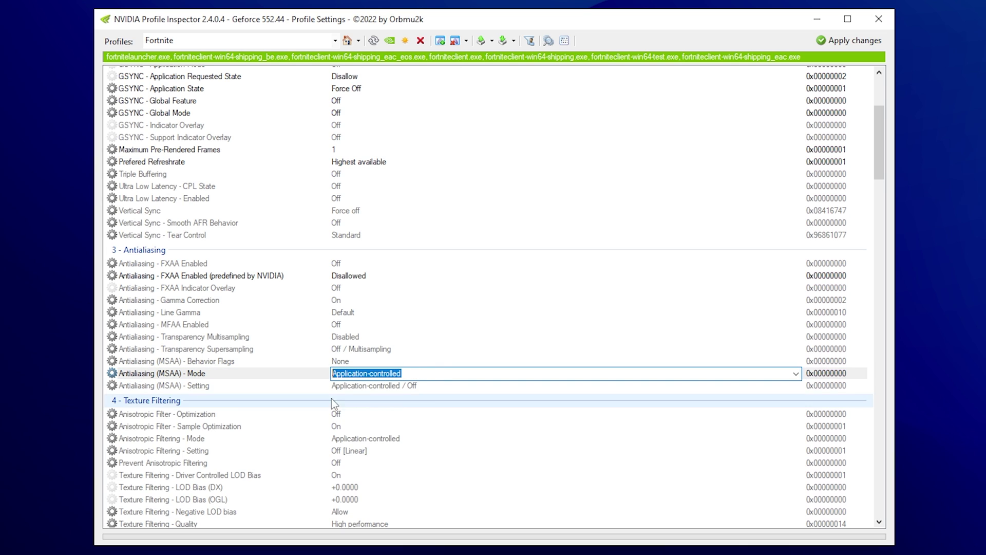
click(405, 373)
drag(424, 370, 275, 371)
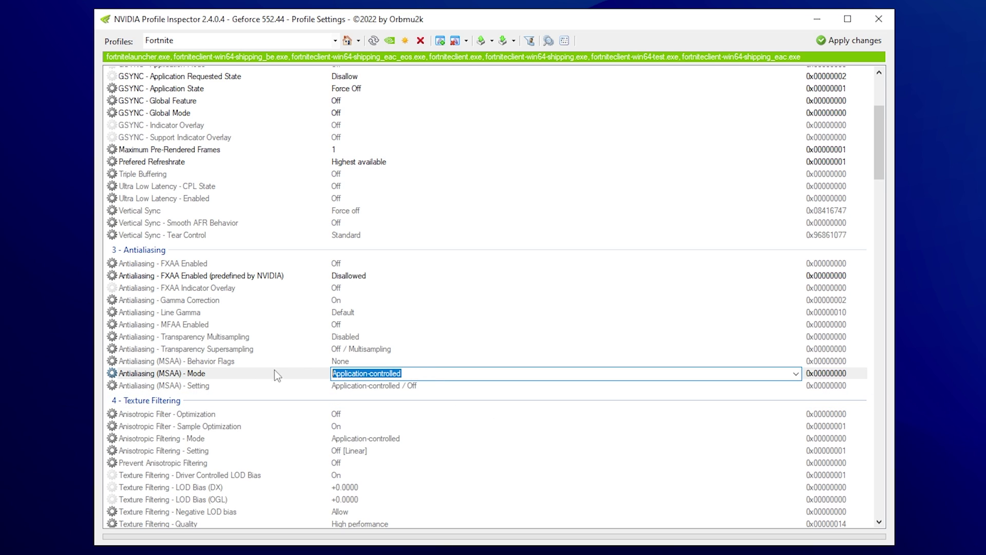
click(414, 371)
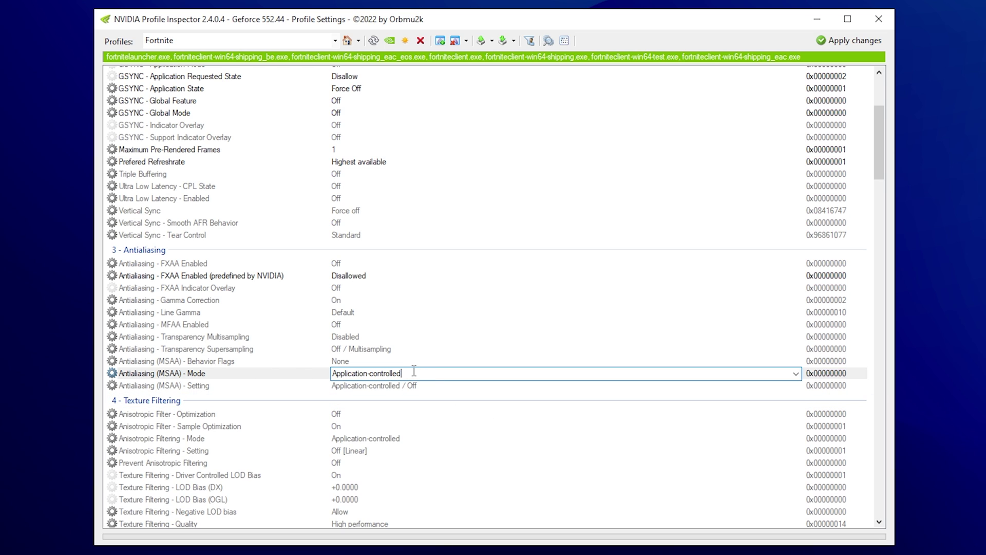
key(Return)
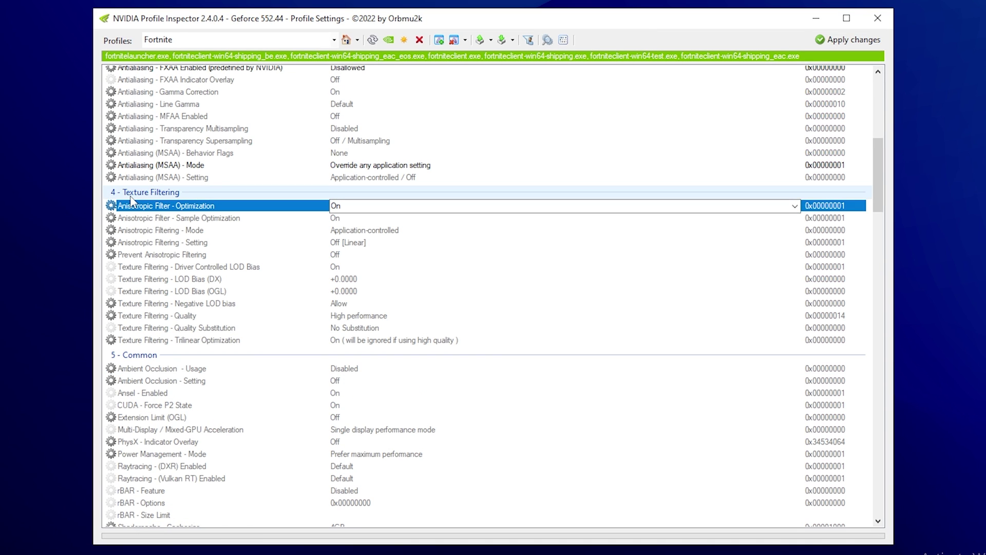
click(383, 207)
click(371, 208)
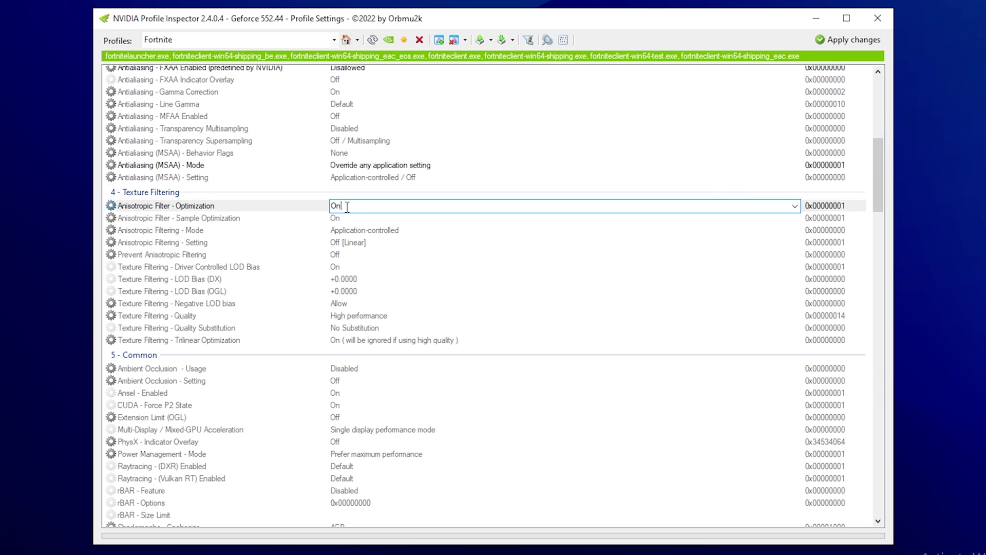
click(185, 221)
click(348, 206)
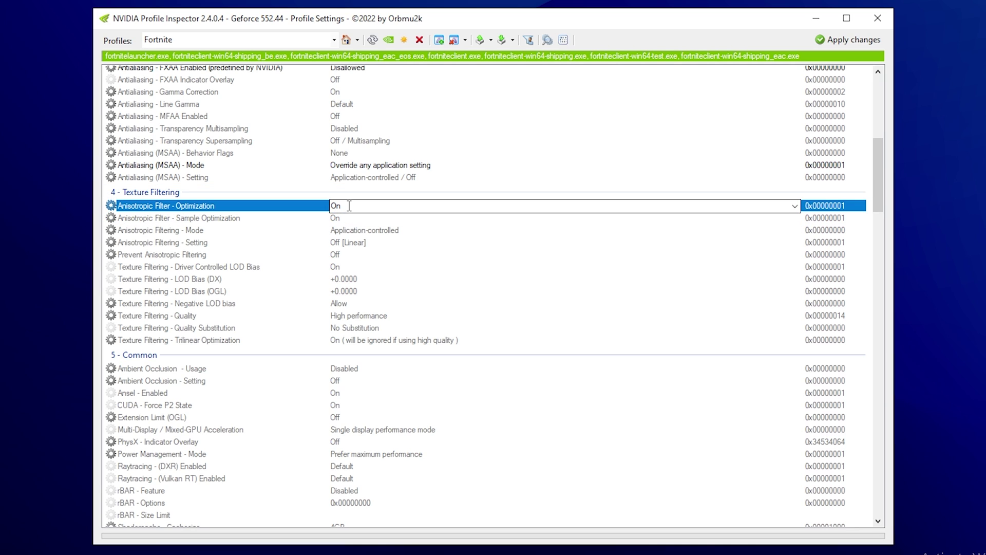
click(349, 206)
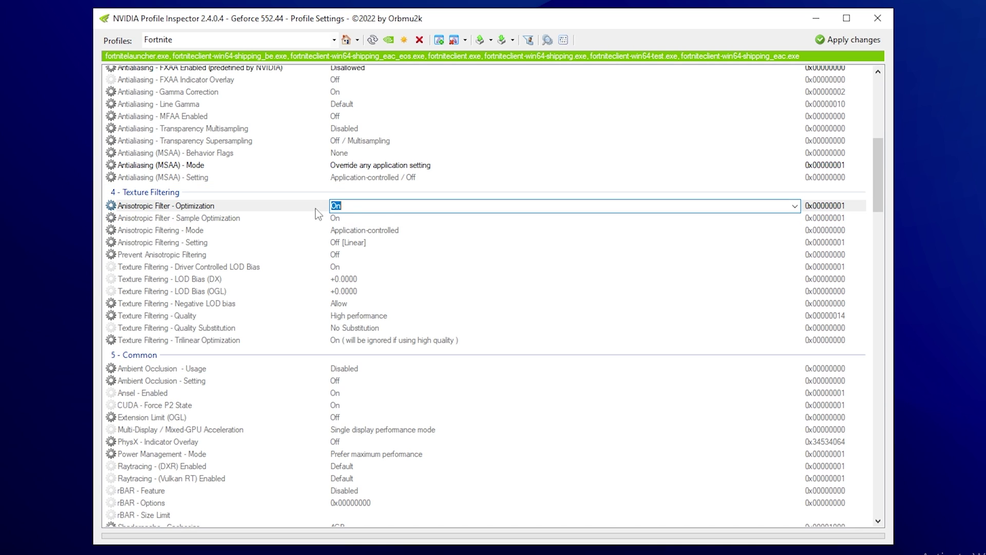
click(351, 213)
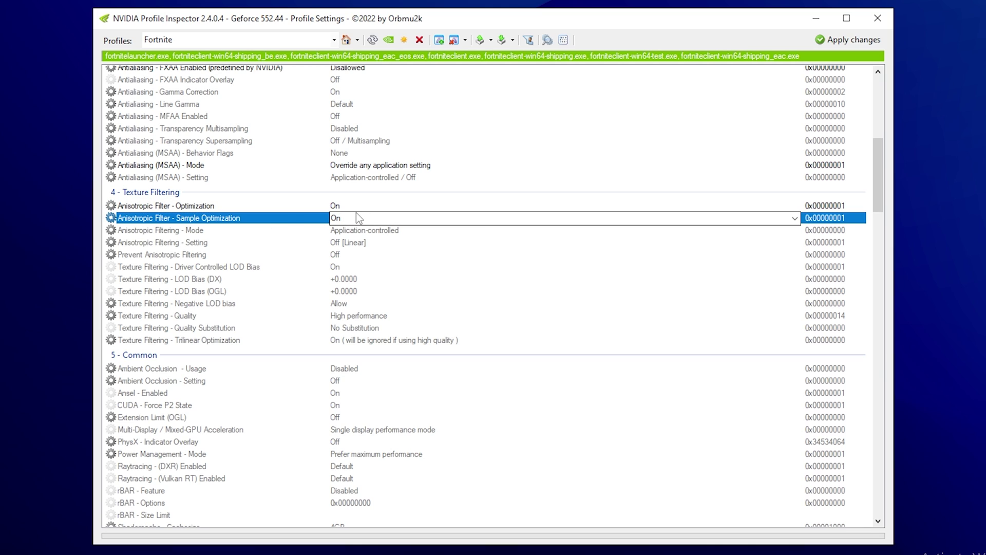
click(348, 206)
click(349, 214)
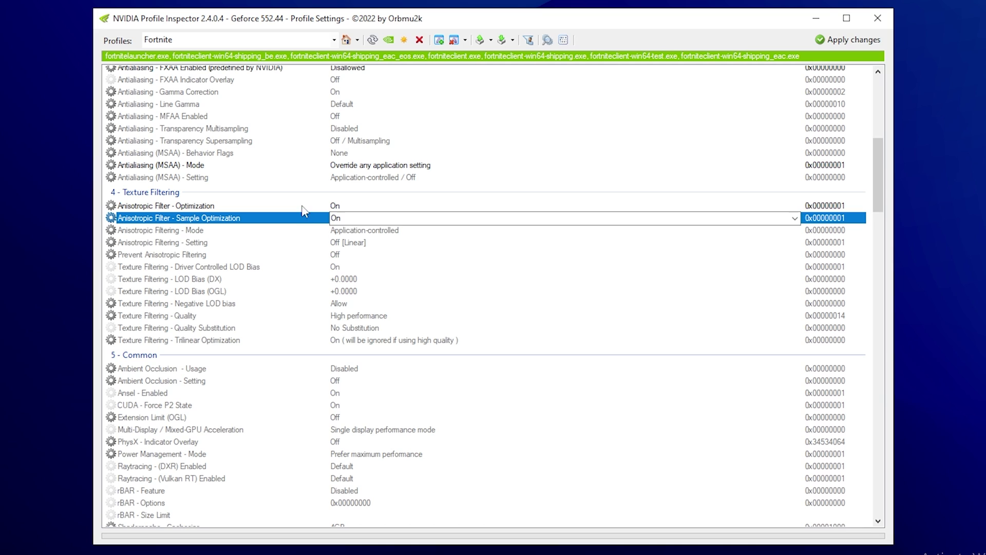
click(347, 206)
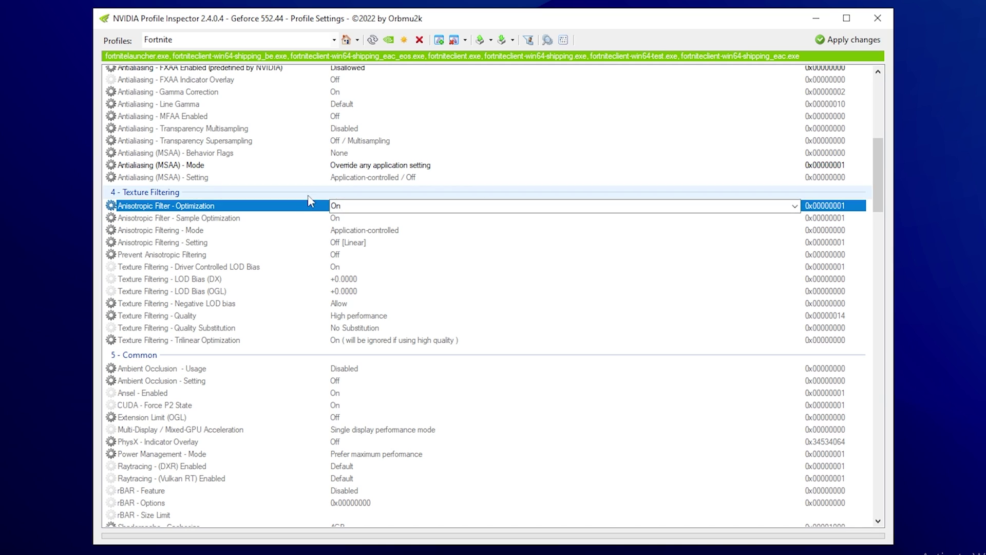
click(339, 218)
click(349, 206)
click(359, 221)
click(177, 232)
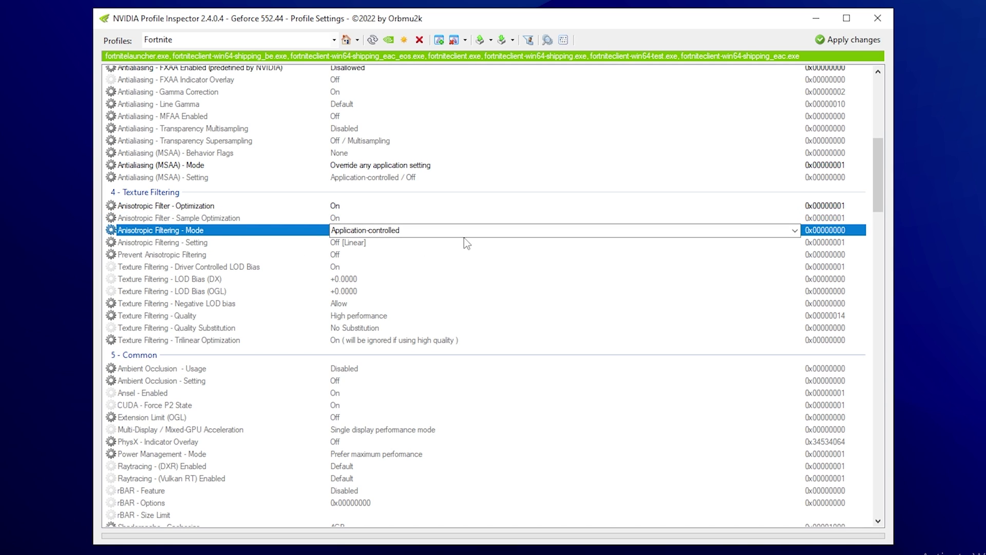
click(418, 231)
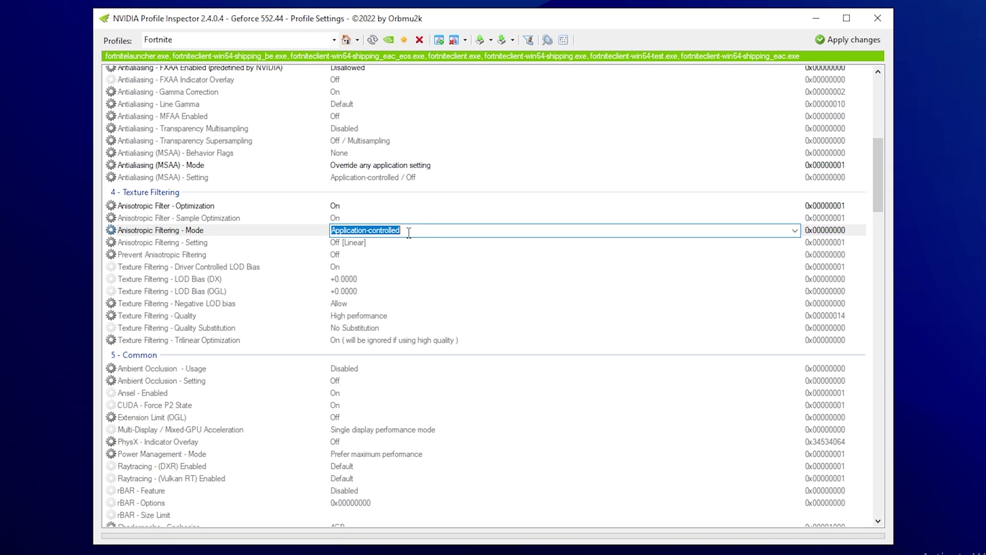
click(156, 256)
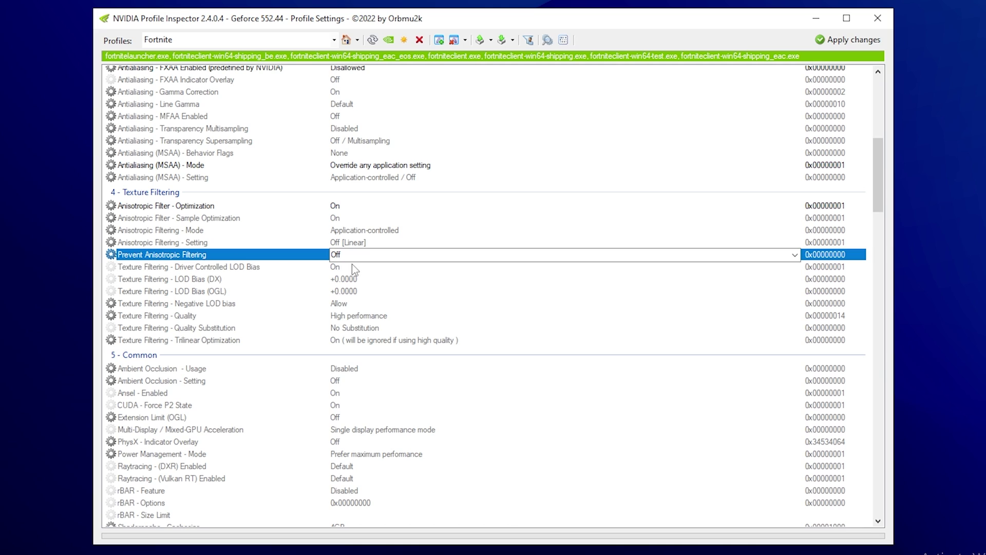
click(233, 304)
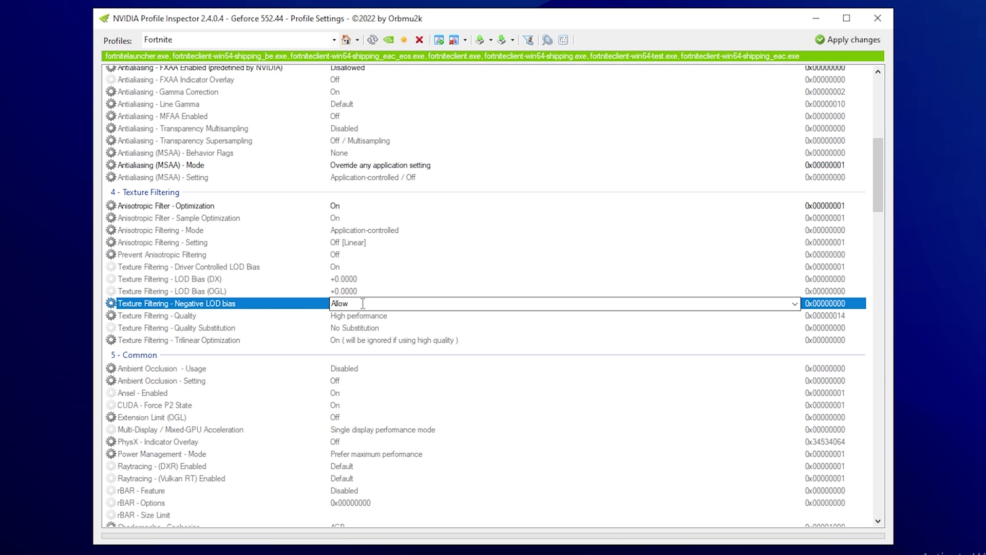
key(Tab)
click(203, 316)
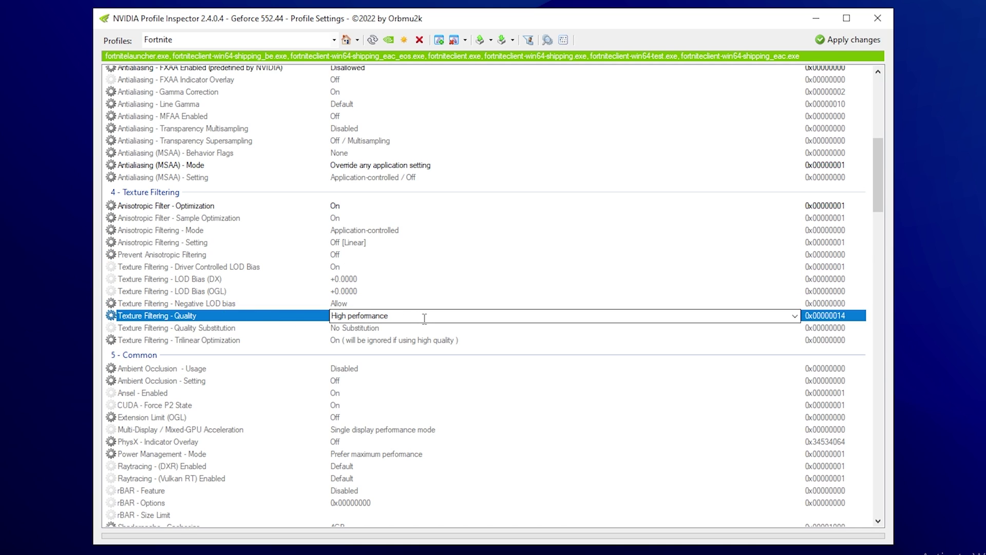
click(767, 319)
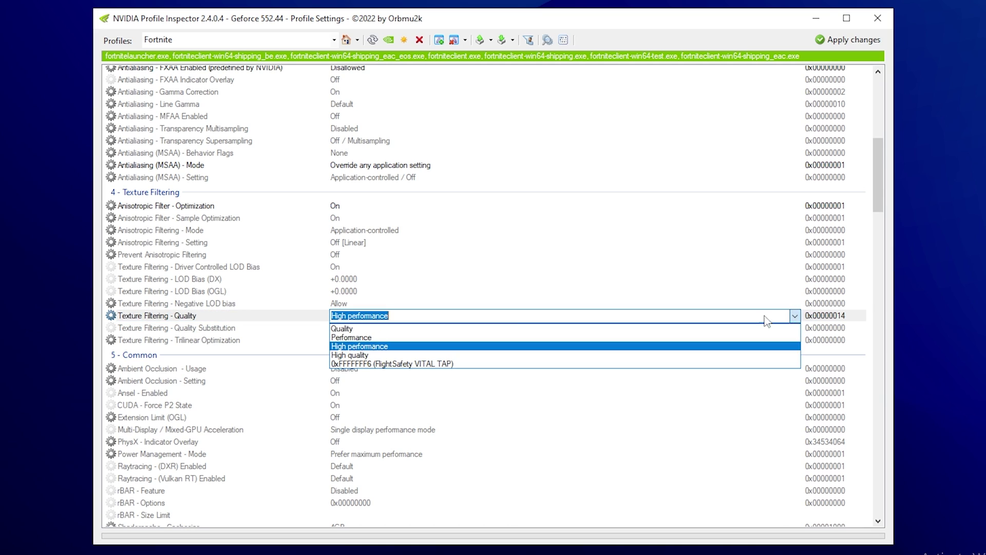
click(358, 347)
click(136, 343)
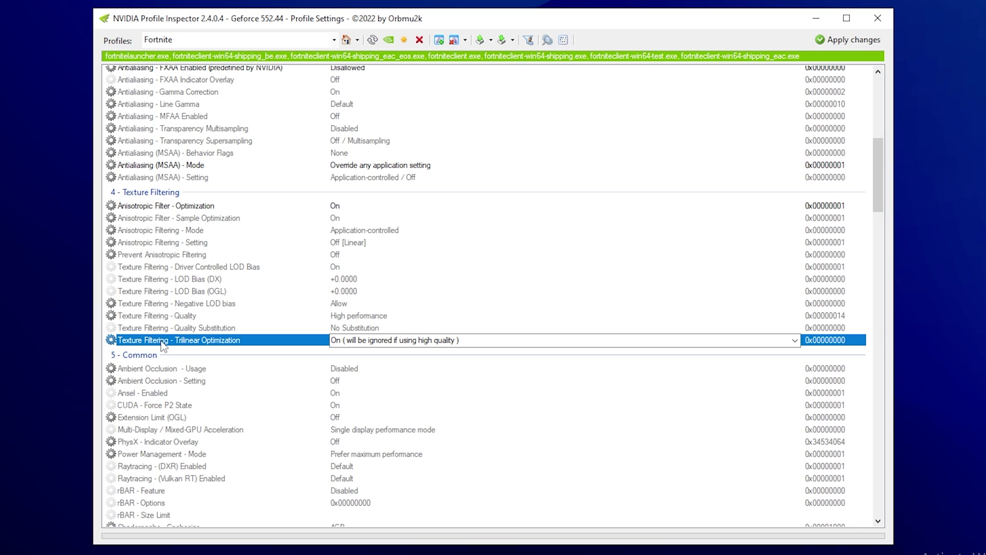
click(452, 341)
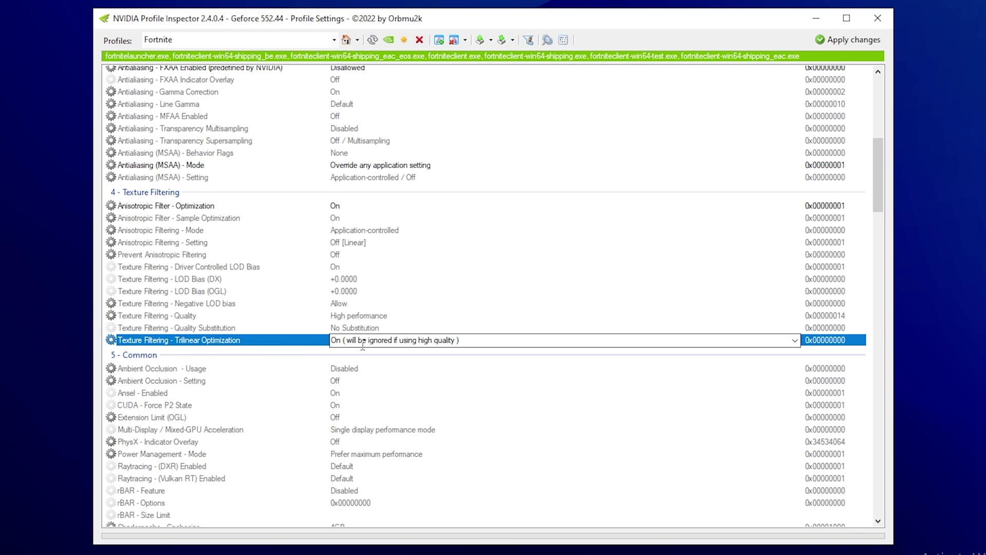
click(653, 341)
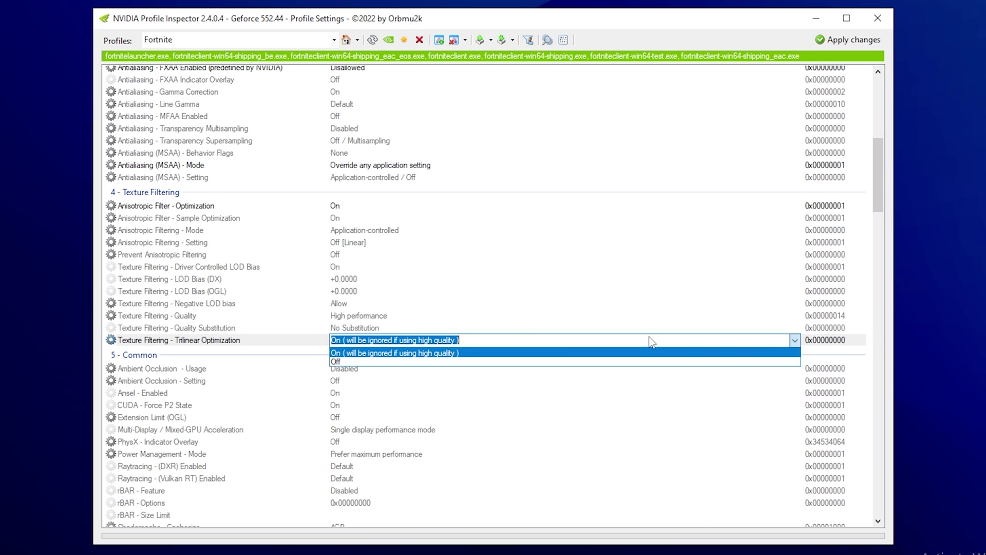
click(358, 354)
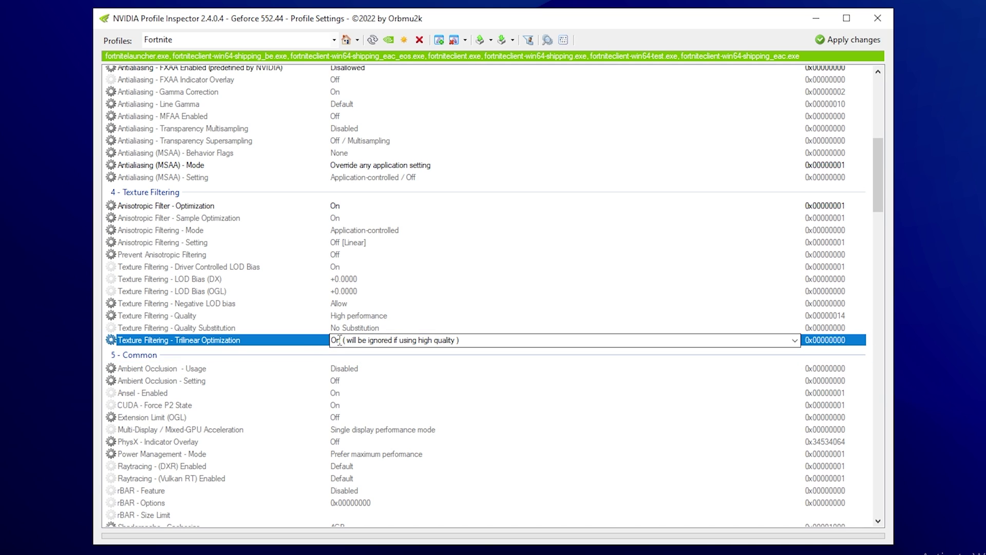
click(189, 315)
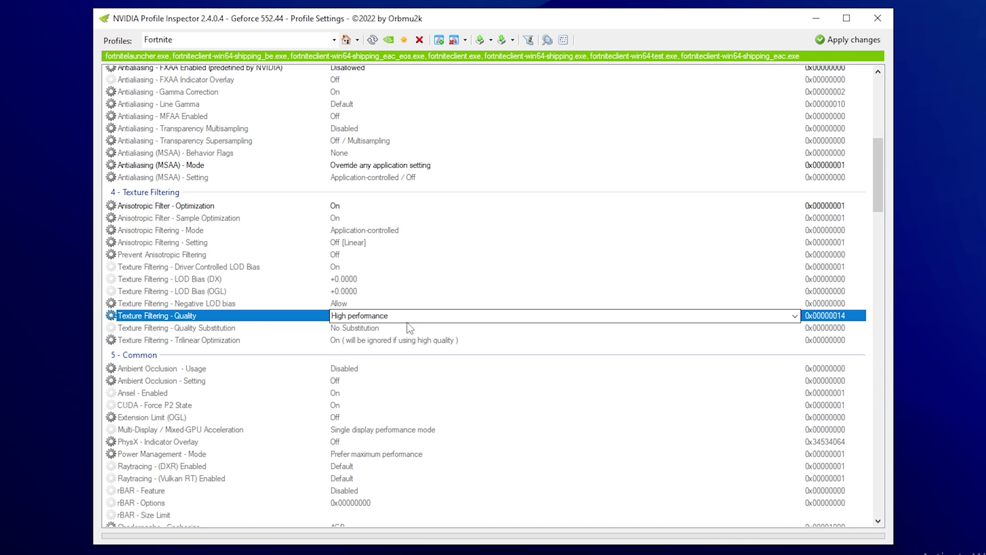
click(437, 340)
Step: Scroll back up the Fortnite profile's settings list toward Apply changes
scroll(591, 352, up, 5)
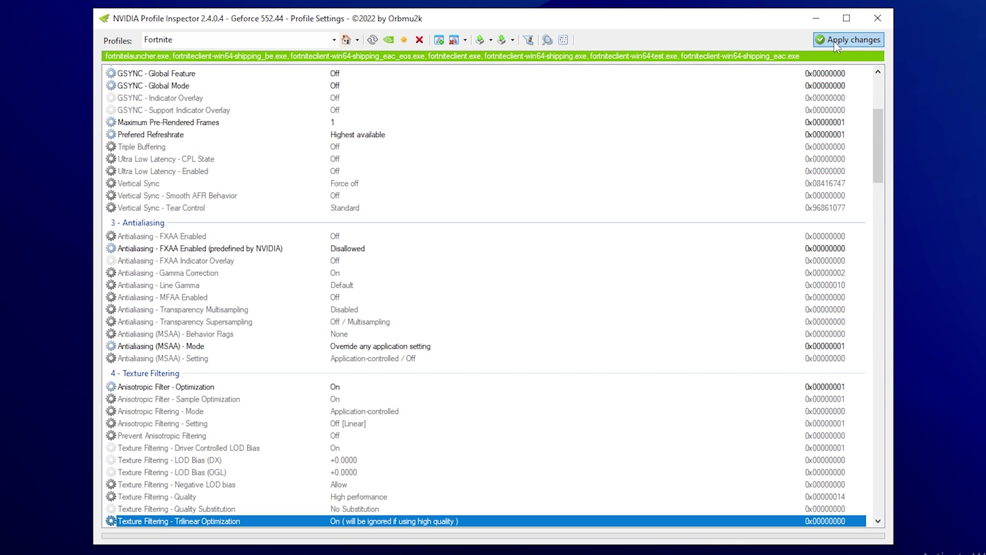